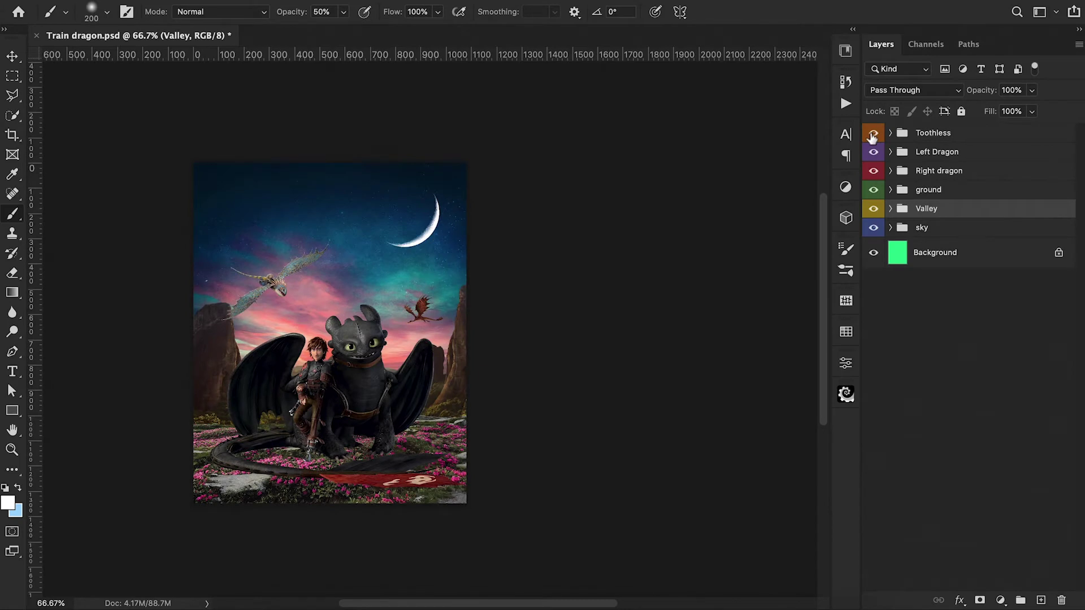
Toggle the visibility of the Toothless, Left Dragon, Right dragon, ground and Valley groups to examine what each contributes
{"action": "left_click", "coordinate": [873, 133]}
{"action": "left_click", "coordinate": [873, 133]}
{"action": "left_click", "coordinate": [873, 152]}
{"action": "left_click", "coordinate": [873, 152]}
{"action": "left_click", "coordinate": [872, 171]}
{"action": "left_click", "coordinate": [872, 172]}
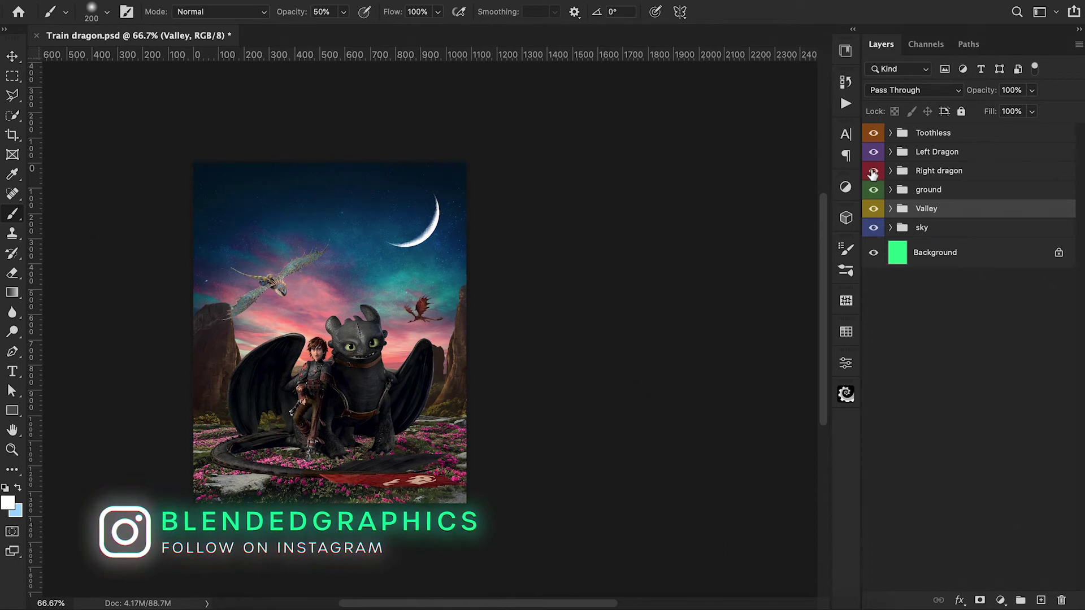
{"action": "left_click_drag", "start_coordinate": [872, 171], "coordinate": [873, 177]}
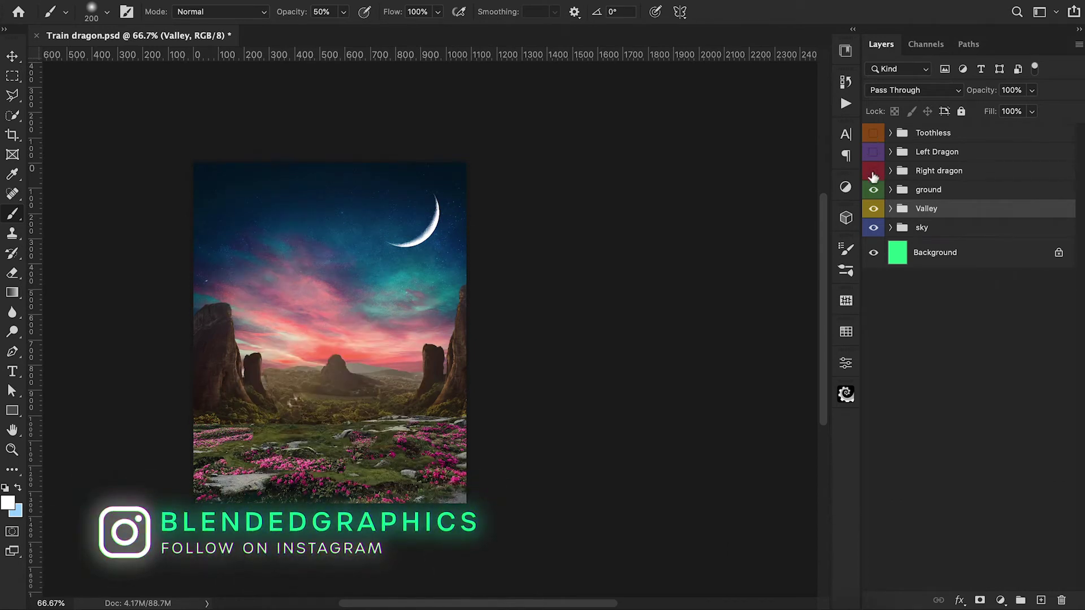
{"action": "left_click", "coordinate": [873, 190]}
{"action": "left_click", "coordinate": [873, 189]}
{"action": "left_click", "coordinate": [873, 209]}
{"action": "left_click", "coordinate": [872, 209]}
{"action": "left_click_drag", "start_coordinate": [873, 132], "coordinate": [872, 172]}
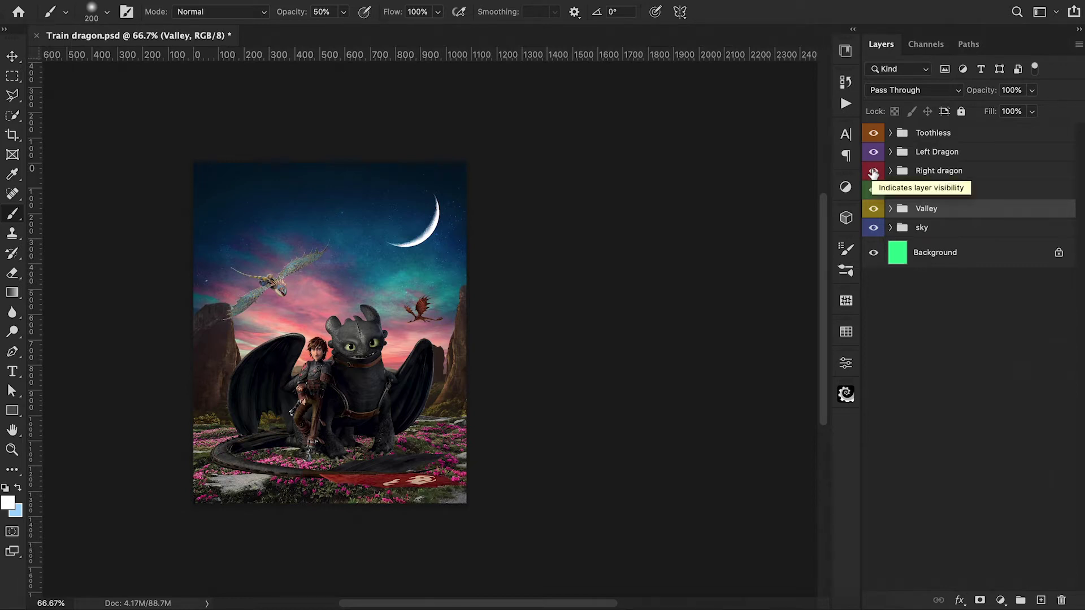
Mark the light areas around the moon and along the horizon with white 70 px brush strokes on a new layer, and delete that layer
{"action": "left_click", "coordinate": [936, 161]}
{"action": "left_click", "coordinate": [1040, 600]}
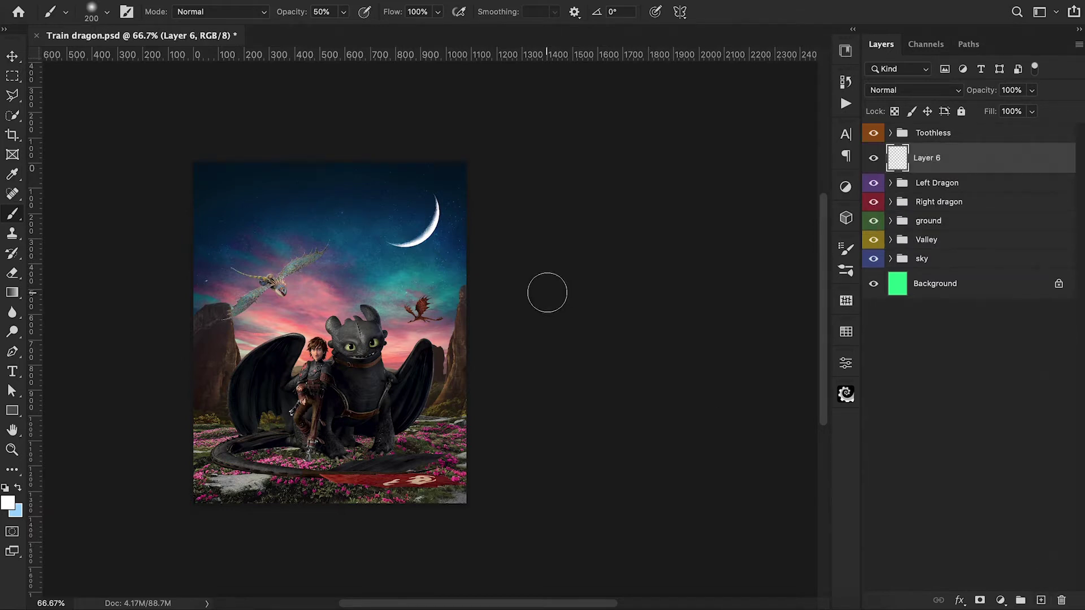
{"action": "key", "text": "bracketleft"}
{"action": "key", "text": "bracketleft"}
{"action": "key", "text": "bracketleft"}
{"action": "key", "text": "bracketleft"}
{"action": "key", "text": "bracketleft"}
{"action": "key", "text": "bracketleft"}
{"action": "key", "text": "bracketleft"}
{"action": "key", "text": "0"}
{"action": "mouse_move", "coordinate": [422, 184]}
{"action": "left_mouse_down"}
{"action": "mouse_move", "coordinate": [380, 249]}
{"action": "mouse_move", "coordinate": [455, 187]}
{"action": "left_mouse_up"}
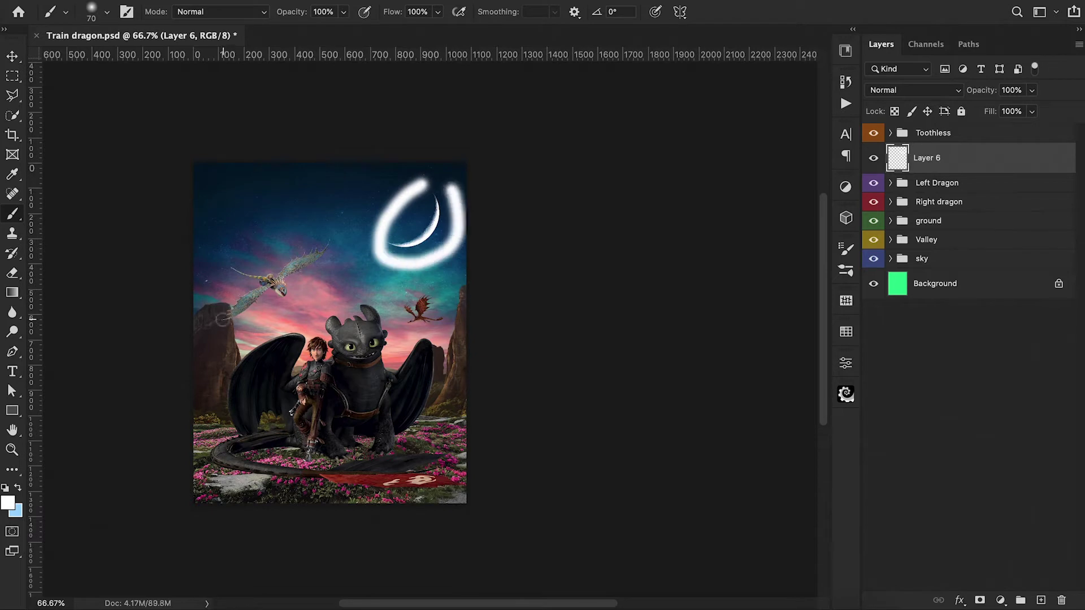
{"action": "left_click_drag", "start_coordinate": [219, 316], "coordinate": [236, 365]}
{"action": "mouse_move", "coordinate": [434, 387]}
{"action": "left_mouse_down"}
{"action": "mouse_move", "coordinate": [409, 305]}
{"action": "mouse_move", "coordinate": [219, 354]}
{"action": "left_mouse_up"}
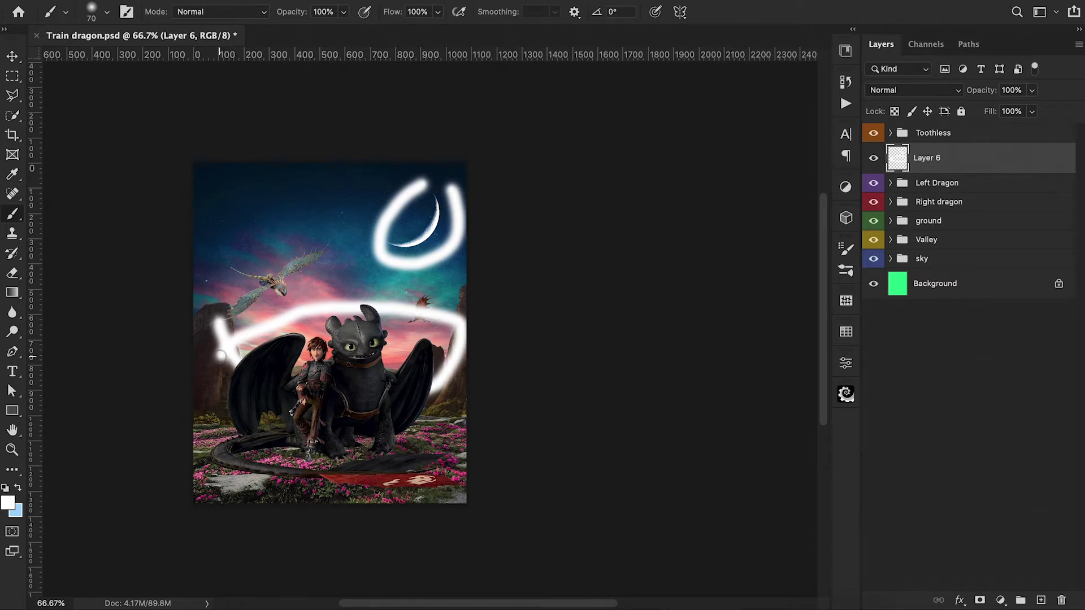
{"action": "key", "text": "Delete"}
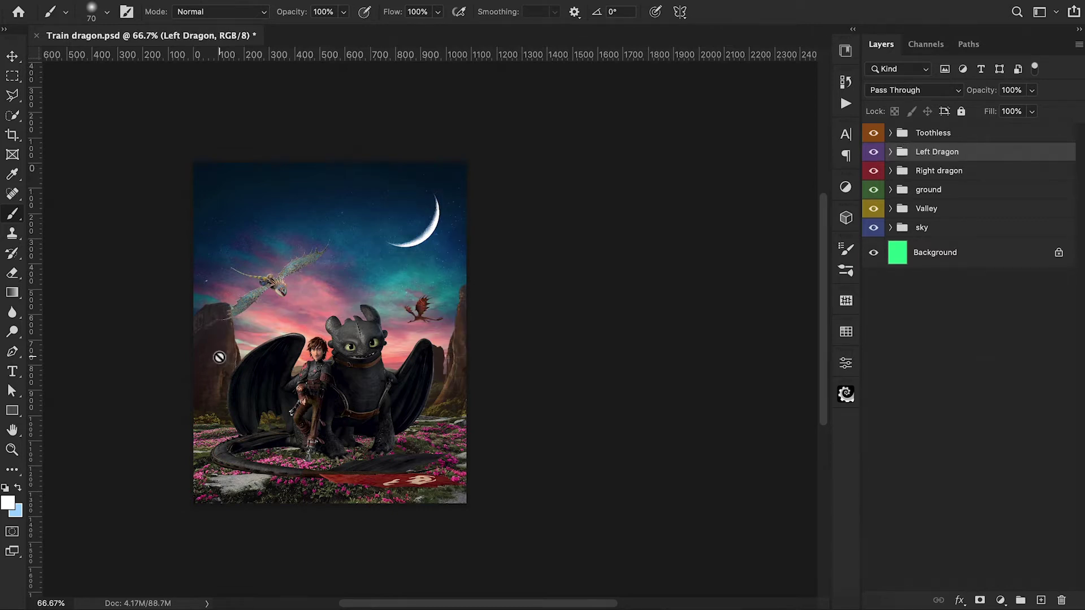
Add a Black & White adjustment layer above the Toothless group and hide it
{"action": "left_click", "coordinate": [952, 135]}
{"action": "left_click", "coordinate": [1000, 599]}
{"action": "left_click", "coordinate": [994, 446]}
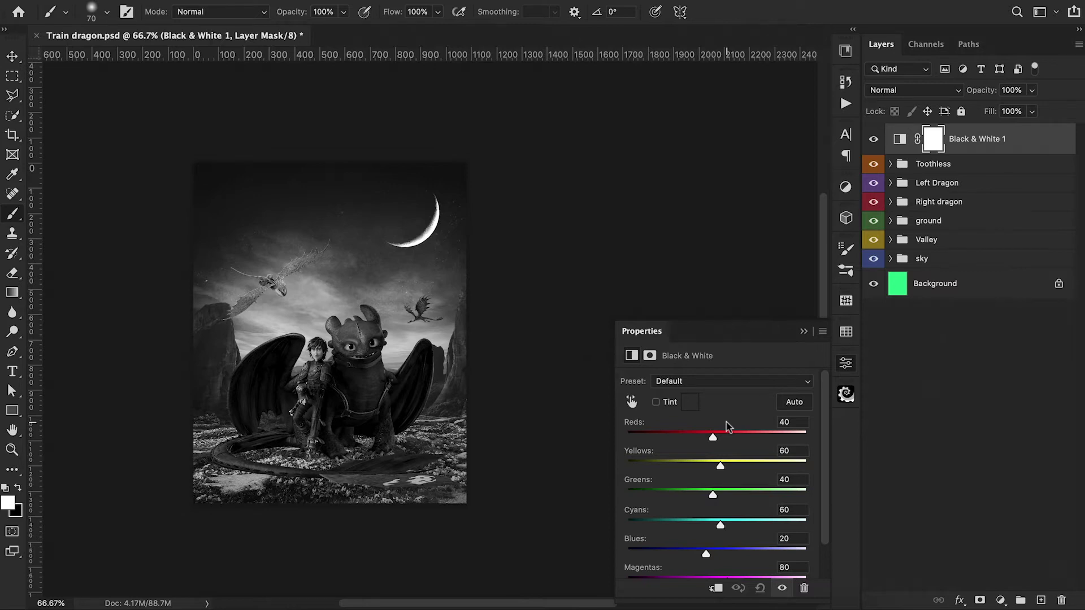
{"action": "left_click", "coordinate": [874, 140]}
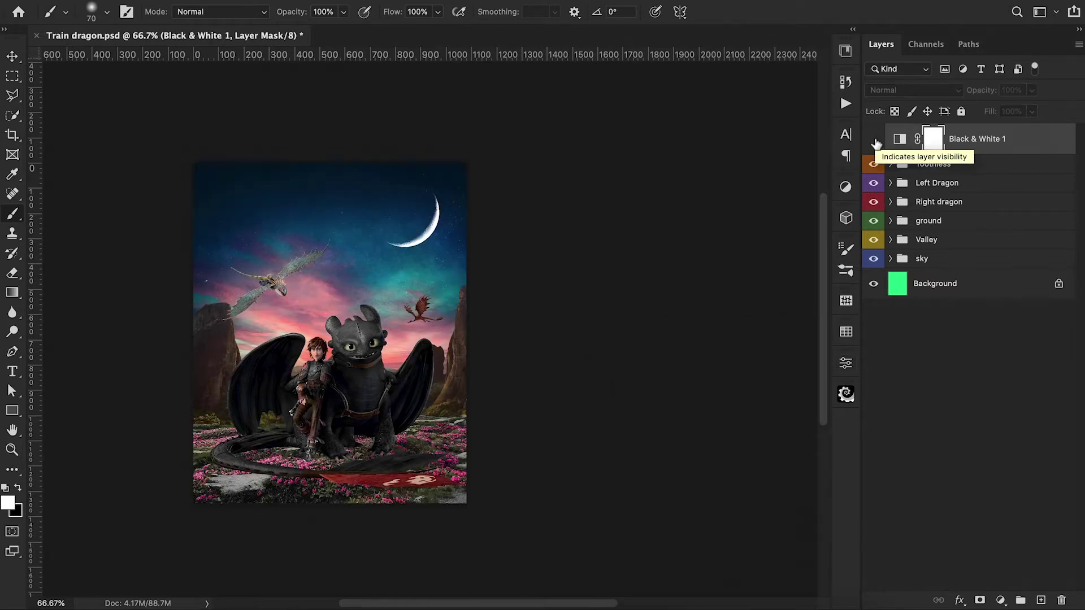
Add a Levels adjustment clipped to the subject layer in the Toothless group
{"action": "left_click", "coordinate": [891, 164]}
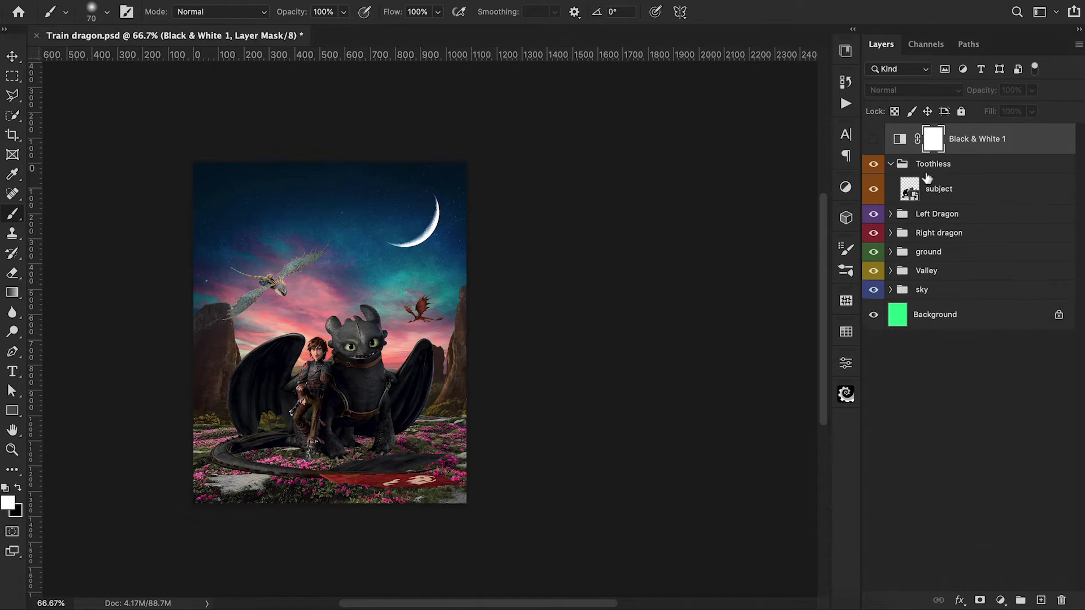
{"action": "left_click", "coordinate": [952, 192]}
{"action": "left_click", "coordinate": [1000, 600]}
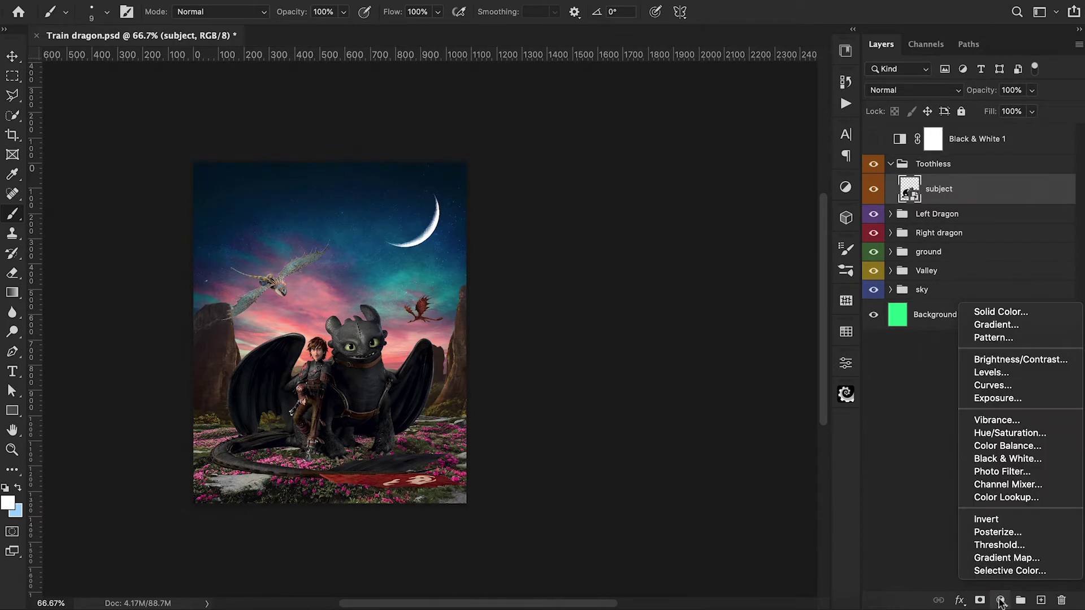
{"action": "left_click", "coordinate": [1001, 375]}
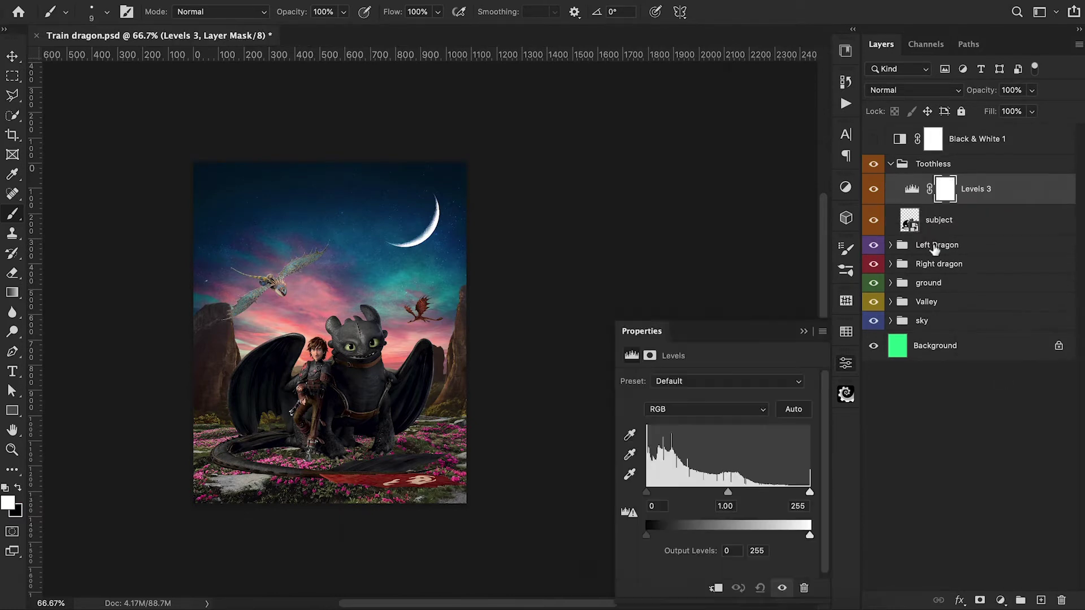
{"action": "left_click", "coordinate": [907, 204], "text": "alt"}
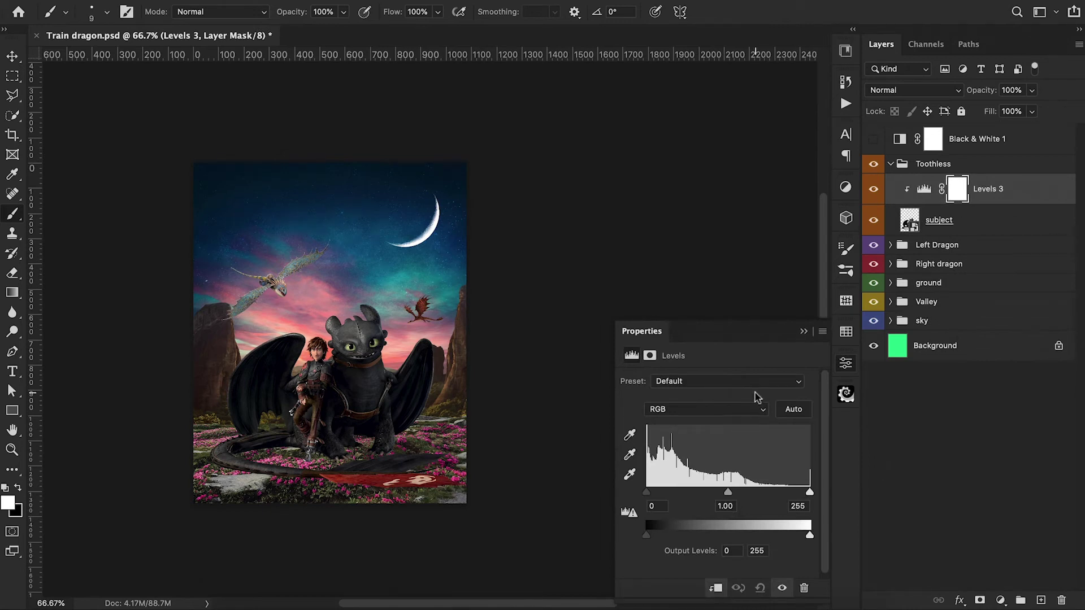
Brighten the midtones and lower the output white level of the subject's Levels adjustment, and invert its mask to black
{"action": "mouse_move", "coordinate": [729, 496]}
{"action": "left_mouse_down"}
{"action": "mouse_move", "coordinate": [742, 499]}
{"action": "mouse_move", "coordinate": [720, 494]}
{"action": "left_mouse_up"}
{"action": "left_click_drag", "start_coordinate": [810, 535], "coordinate": [771, 535]}
{"action": "left_click", "coordinate": [804, 333]}
{"action": "key", "text": "super+i"}
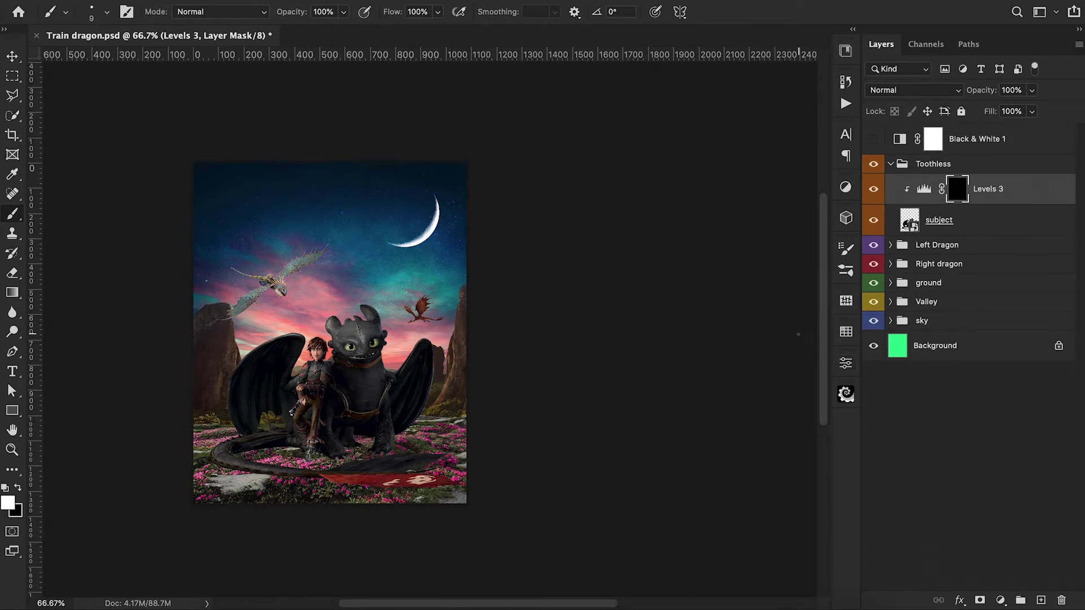
Paint white over the boy's legs and body on the Levels mask with a soft 35 px brush at 70% opacity
{"action": "left_click", "coordinate": [92, 10]}
{"action": "left_click", "coordinate": [146, 187]}
{"action": "key", "text": "Return"}
{"action": "scroll", "coordinate": [297, 431], "scroll_direction": "up", "scroll_amount": 2}
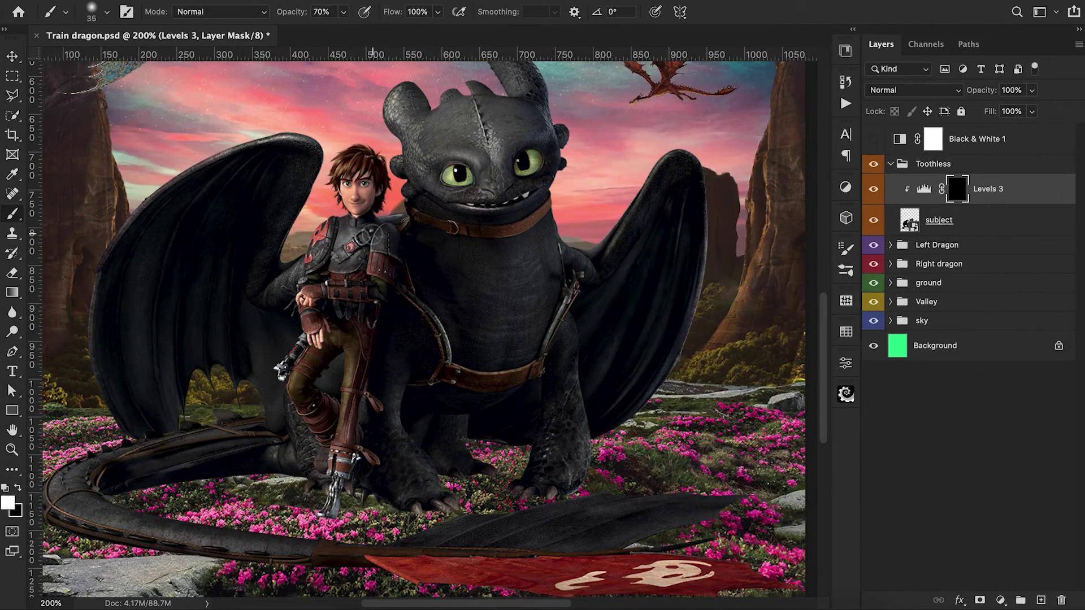
{"action": "left_click_drag", "start_coordinate": [341, 404], "coordinate": [331, 501]}
{"action": "mouse_move", "coordinate": [352, 278]}
{"action": "left_mouse_down"}
{"action": "mouse_move", "coordinate": [328, 248]}
{"action": "mouse_move", "coordinate": [314, 324]}
{"action": "mouse_move", "coordinate": [361, 209]}
{"action": "mouse_move", "coordinate": [354, 177]}
{"action": "mouse_move", "coordinate": [364, 164]}
{"action": "mouse_move", "coordinate": [349, 194]}
{"action": "left_mouse_up"}
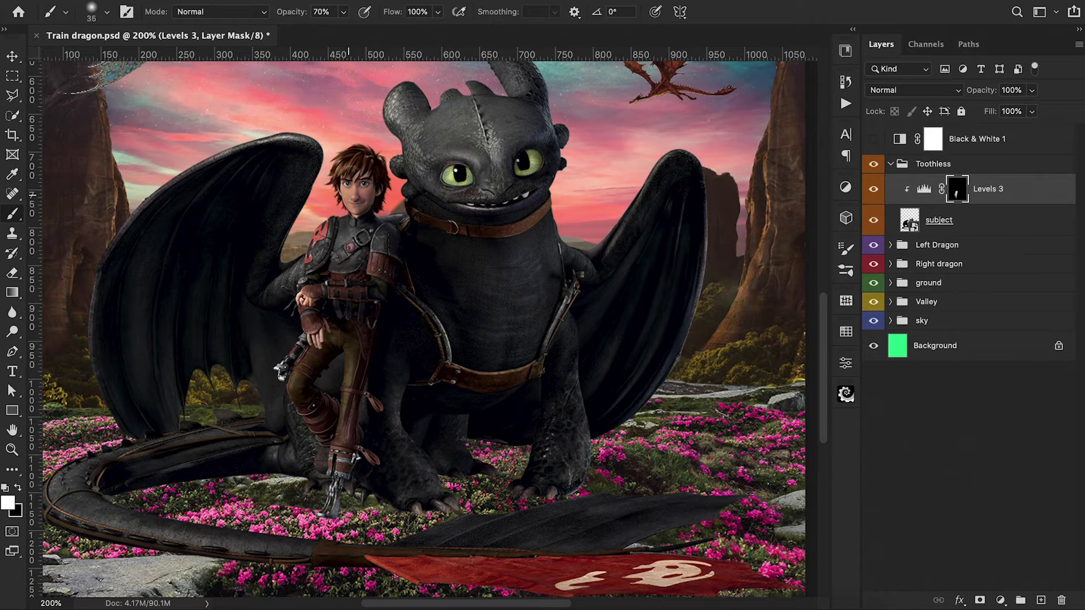
{"action": "key", "text": "super+minus"}
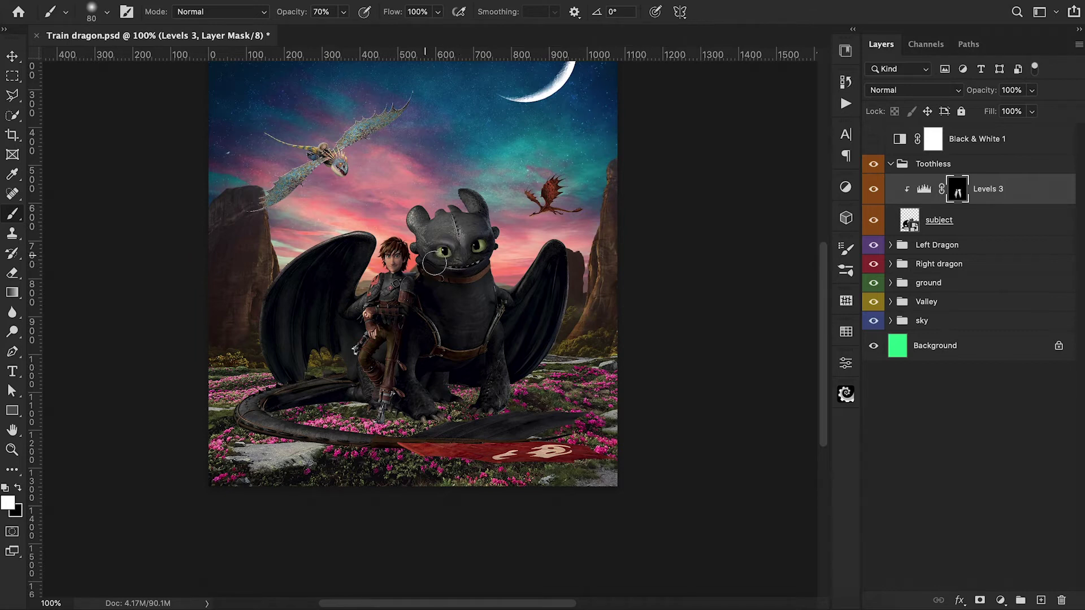
Compare the subject with and without its Levels adjustment, in colour and with the Black & White layer shown
{"action": "left_click", "coordinate": [873, 189]}
{"action": "left_click", "coordinate": [873, 188]}
{"action": "left_click", "coordinate": [872, 139]}
{"action": "left_click", "coordinate": [873, 190]}
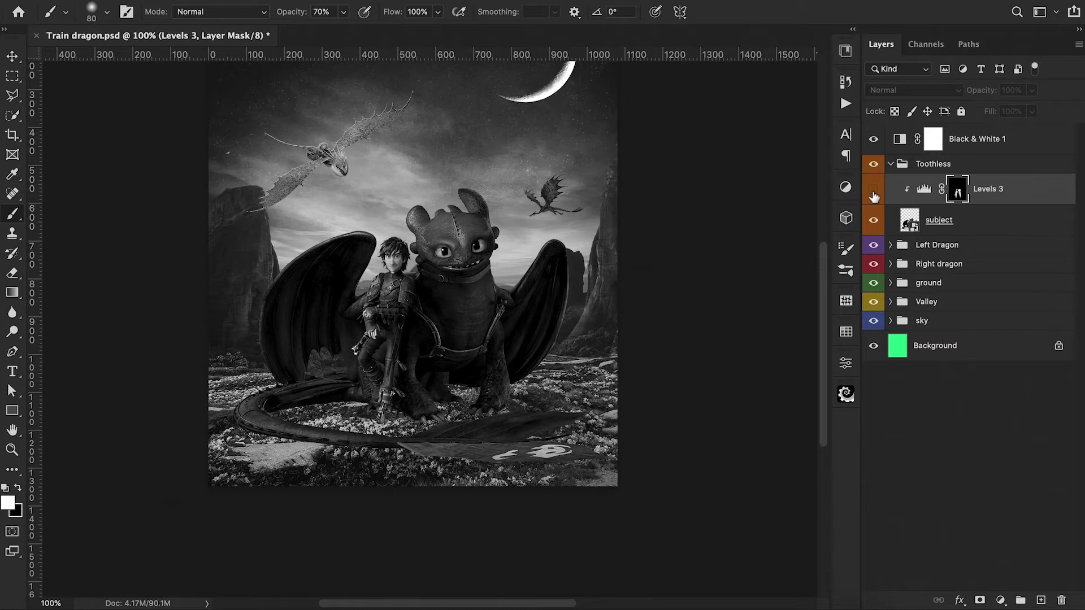
{"action": "left_click", "coordinate": [873, 190]}
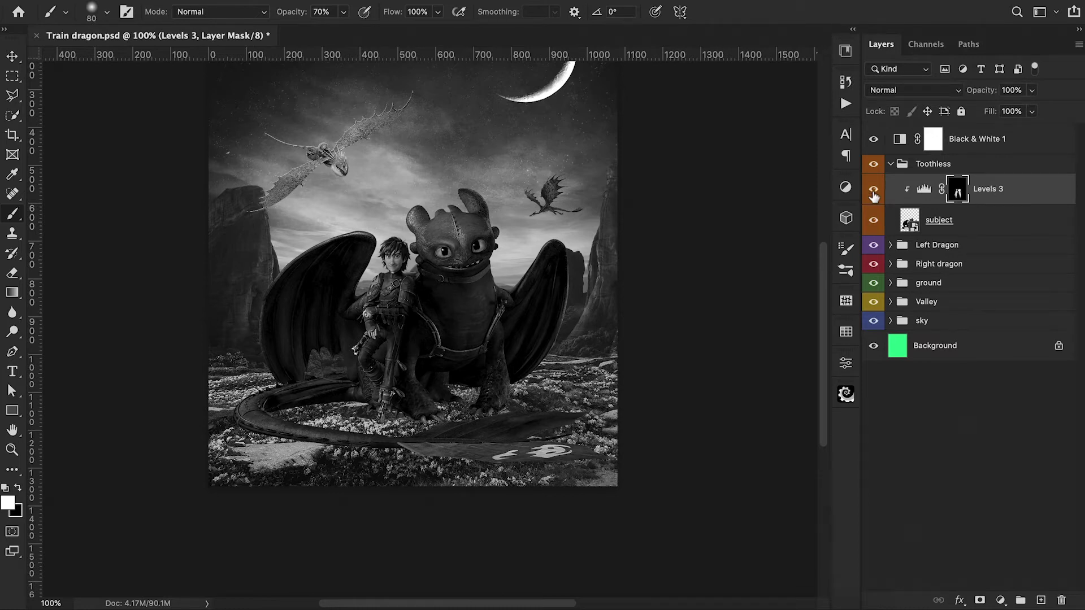
{"action": "left_click", "coordinate": [873, 139]}
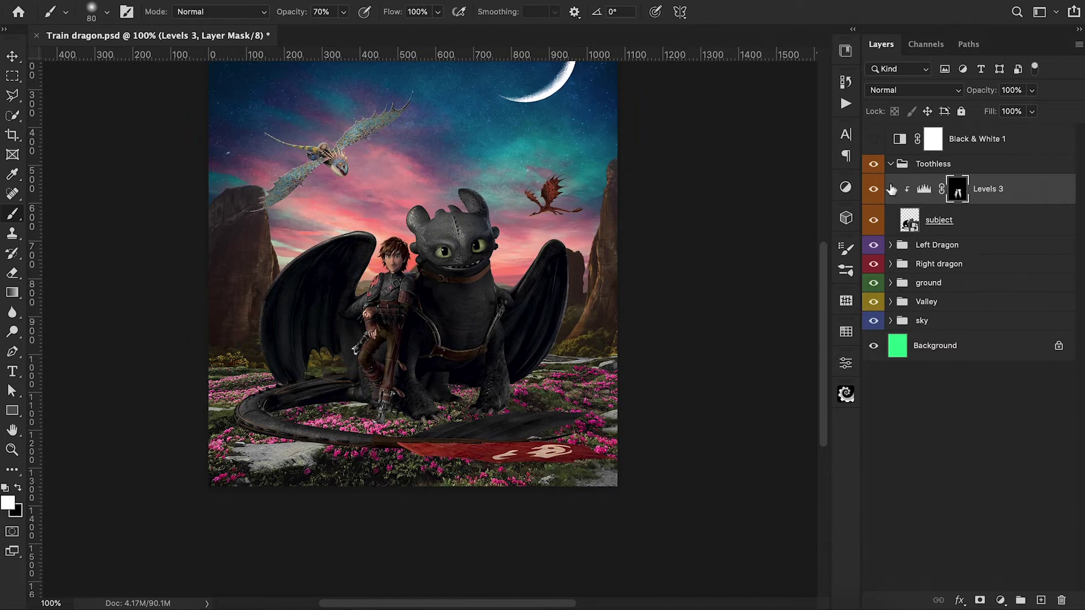
Add a Levels adjustment clipped to the Left dragon layer with its shadow input level set to 32
{"action": "left_click", "coordinate": [891, 165]}
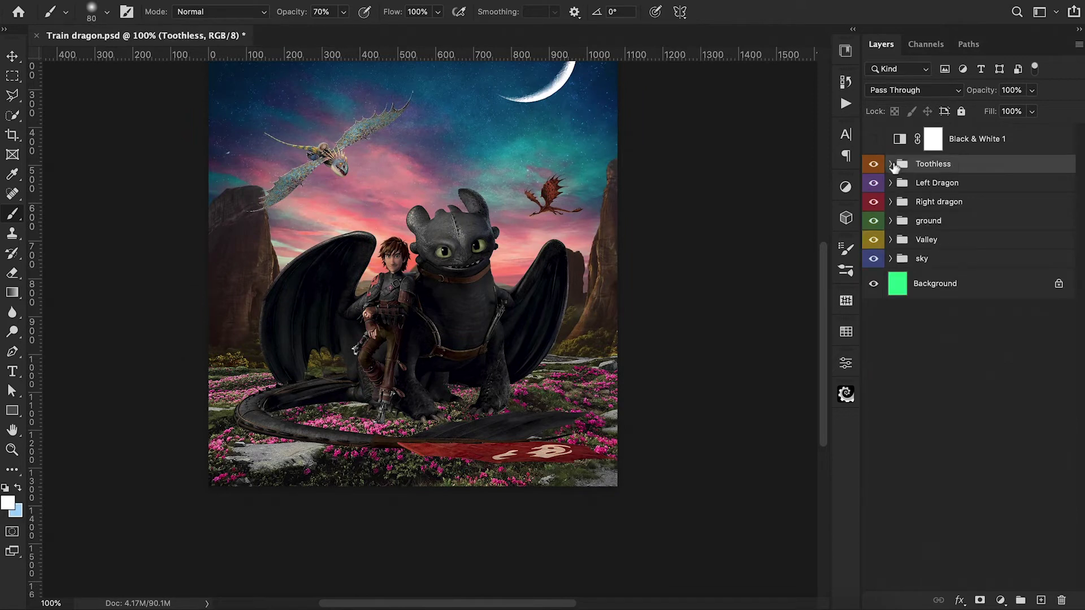
{"action": "left_click", "coordinate": [891, 183]}
{"action": "left_click", "coordinate": [989, 209]}
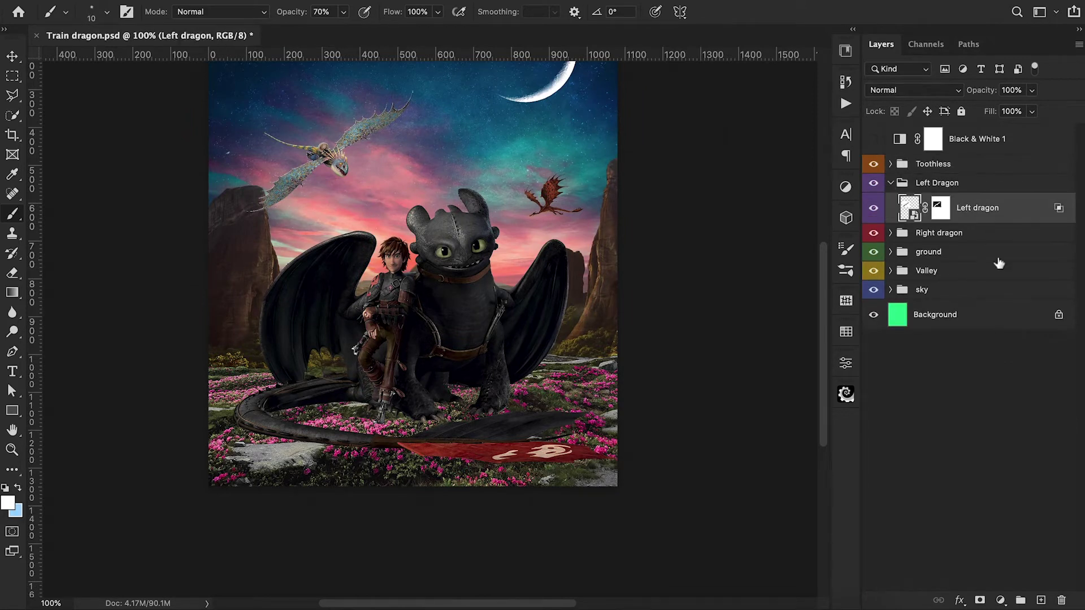
{"action": "left_click", "coordinate": [1001, 600]}
{"action": "left_click", "coordinate": [987, 373]}
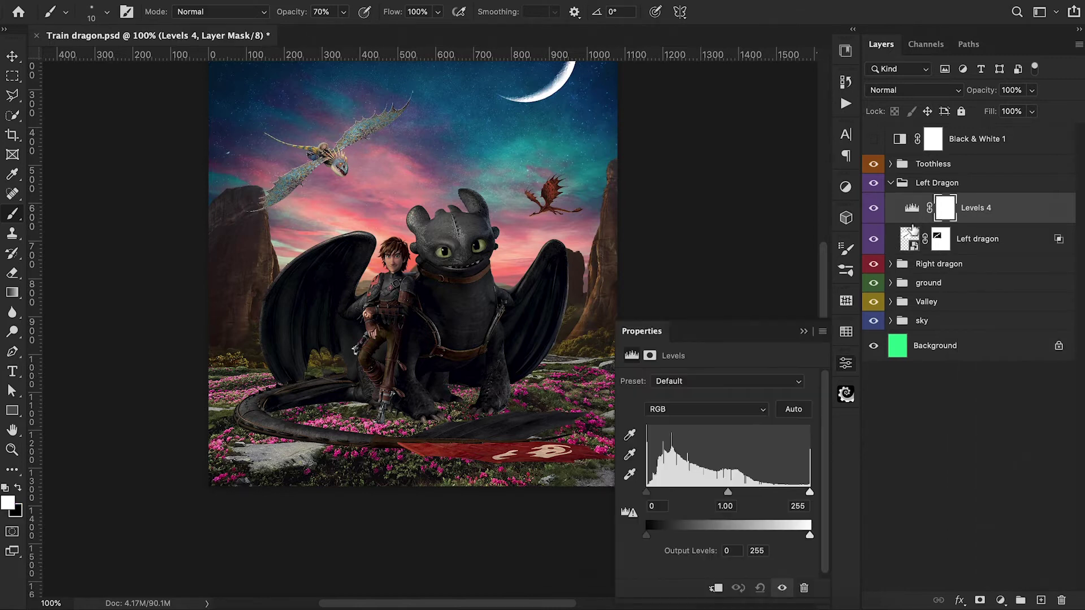
{"action": "left_click", "coordinate": [914, 225], "text": "alt"}
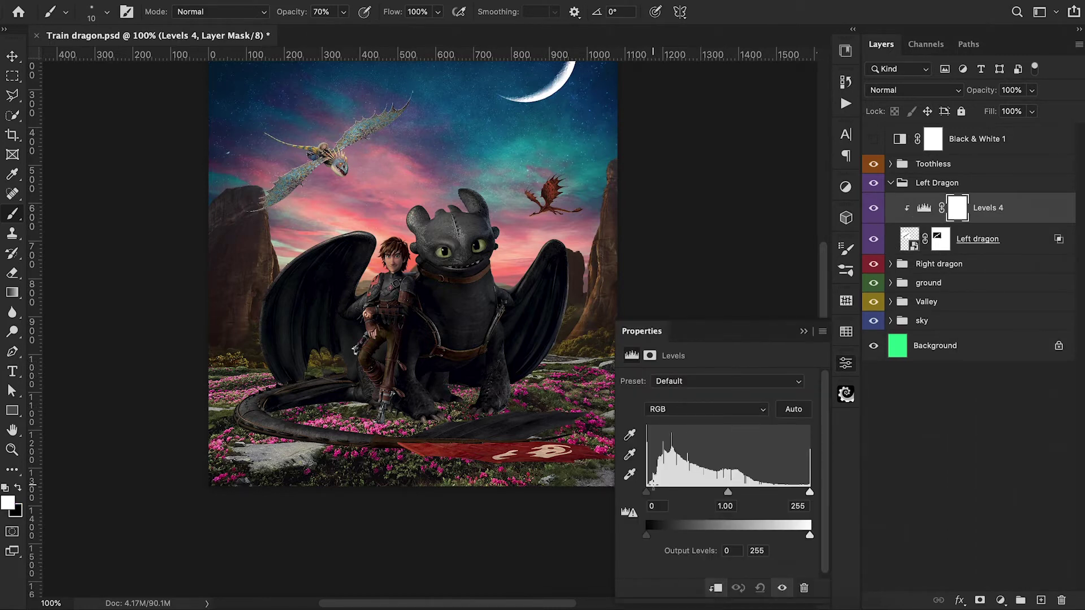
{"action": "left_click_drag", "start_coordinate": [646, 491], "coordinate": [666, 492]}
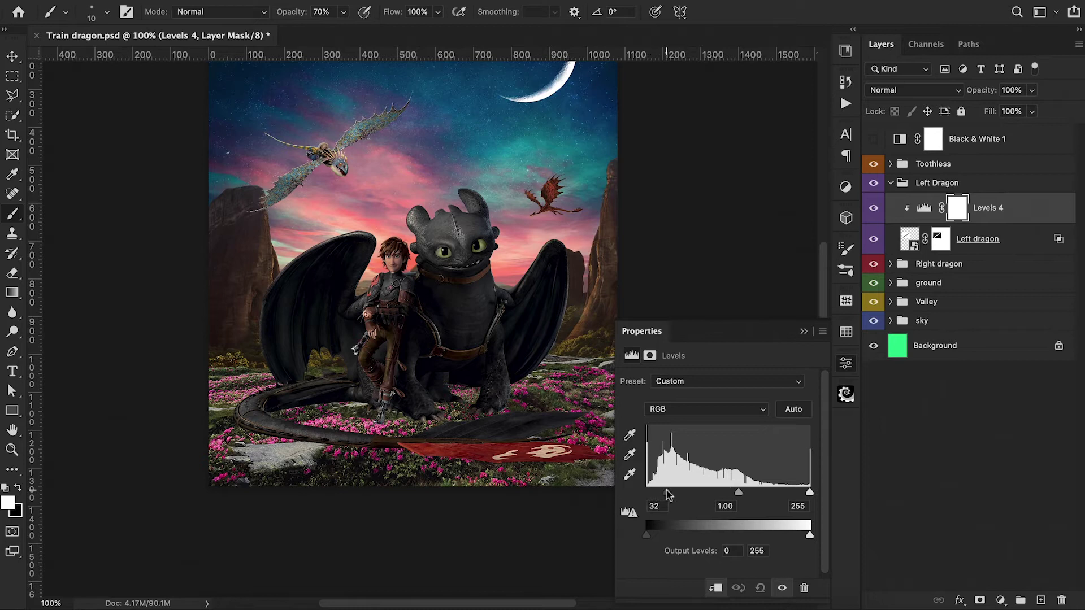
{"action": "left_click", "coordinate": [803, 333]}
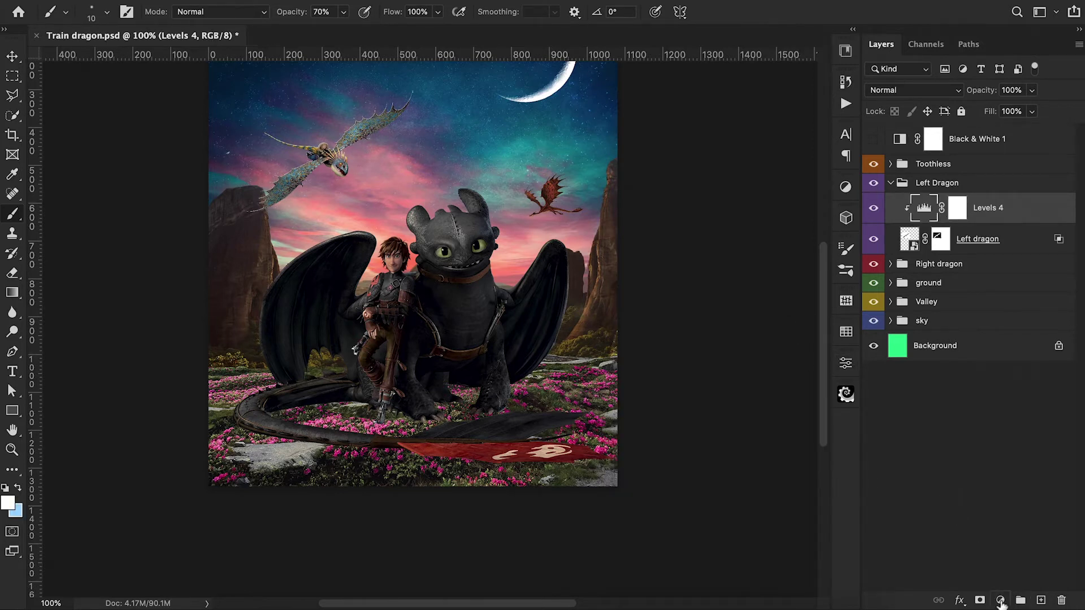
Add a second Levels adjustment clipped to the Left dragon layer with its midtone level set to 1.16
{"action": "left_click", "coordinate": [1000, 600]}
{"action": "left_click", "coordinate": [983, 368]}
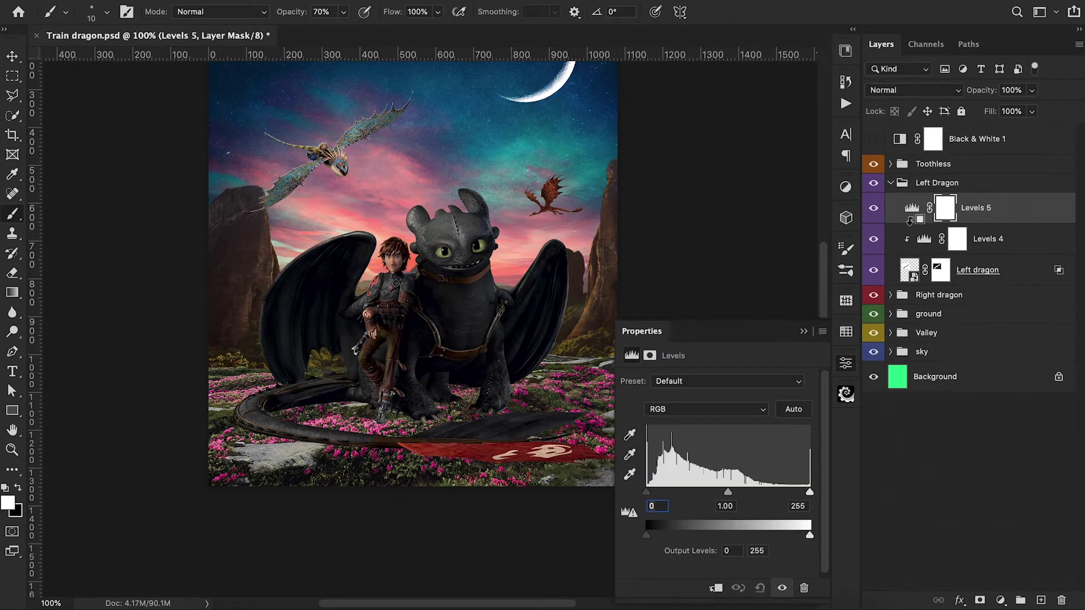
{"action": "left_click", "coordinate": [909, 219], "text": "alt"}
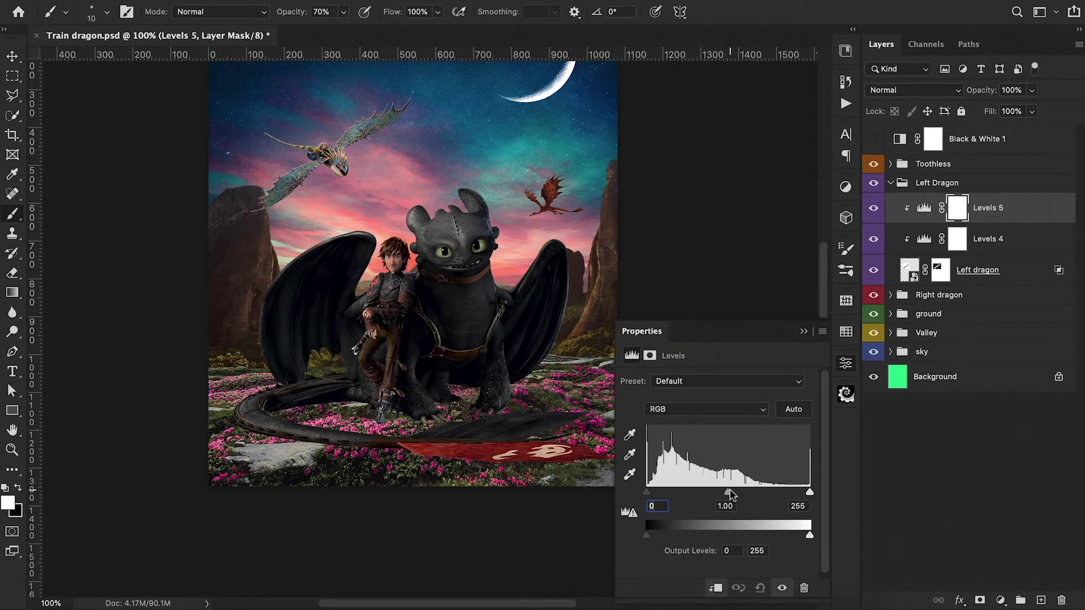
{"action": "left_click_drag", "start_coordinate": [728, 491], "coordinate": [720, 492]}
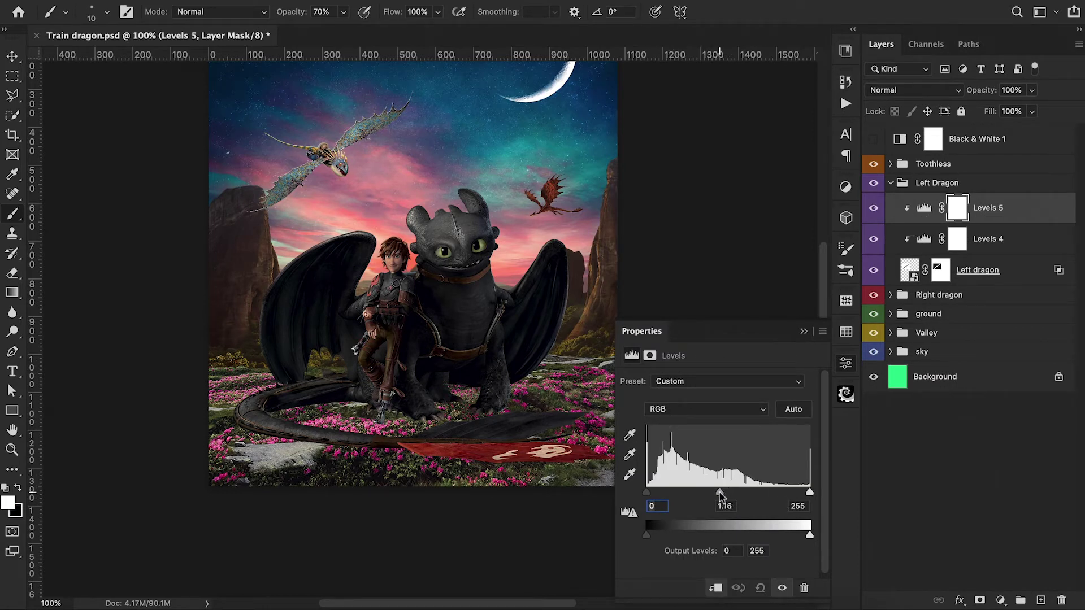
{"action": "left_click", "coordinate": [803, 331]}
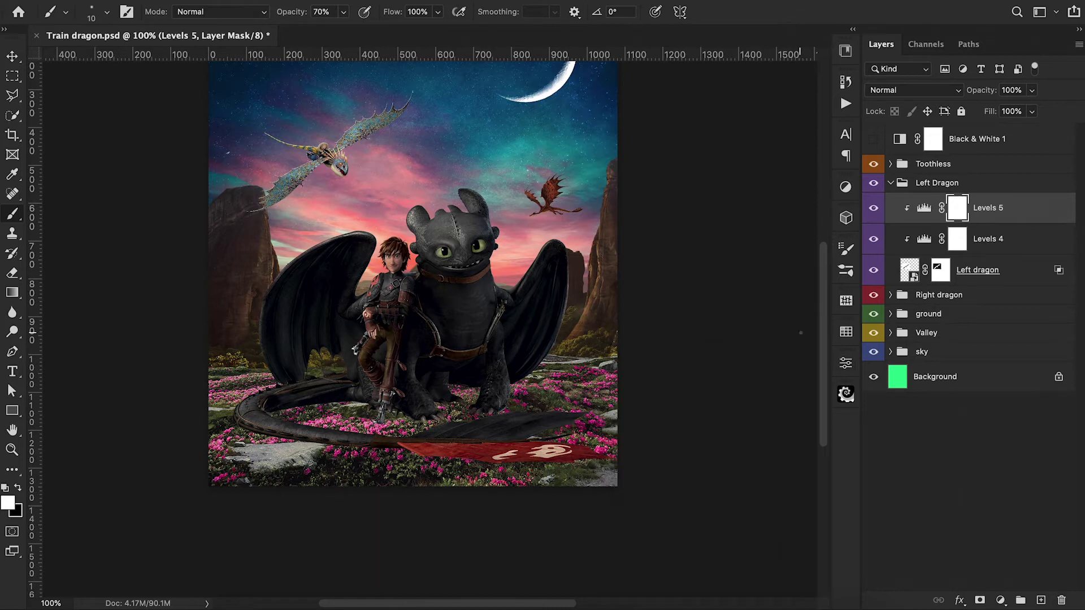
Invert the second Levels mask, paint the light back on the left dragon's head with a 15 px brush, and collapse the group
{"action": "key", "text": "ctrl+i"}
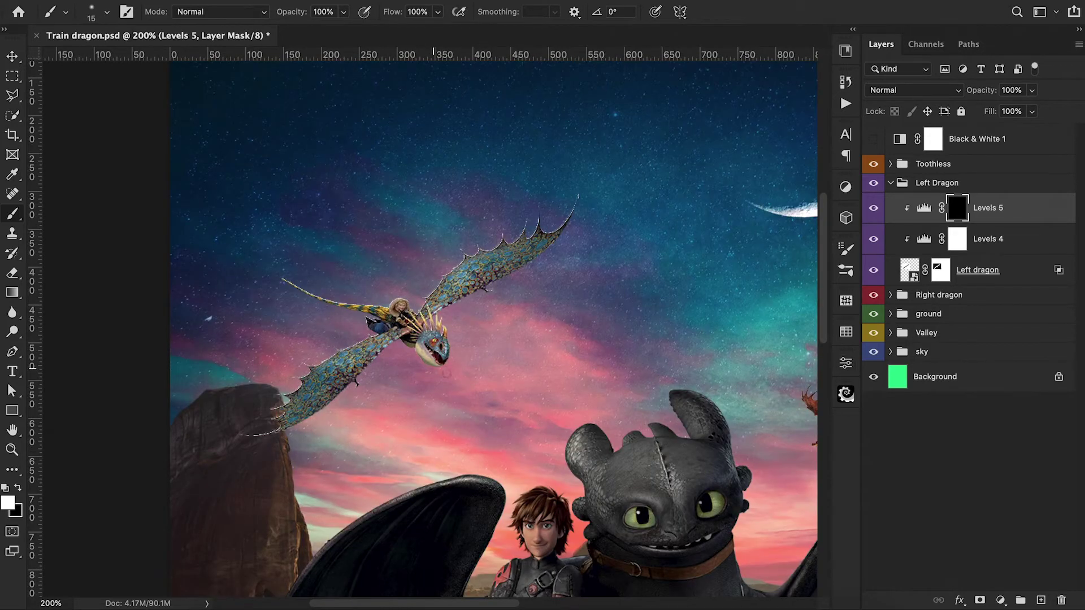
{"action": "left_click", "coordinate": [433, 337]}
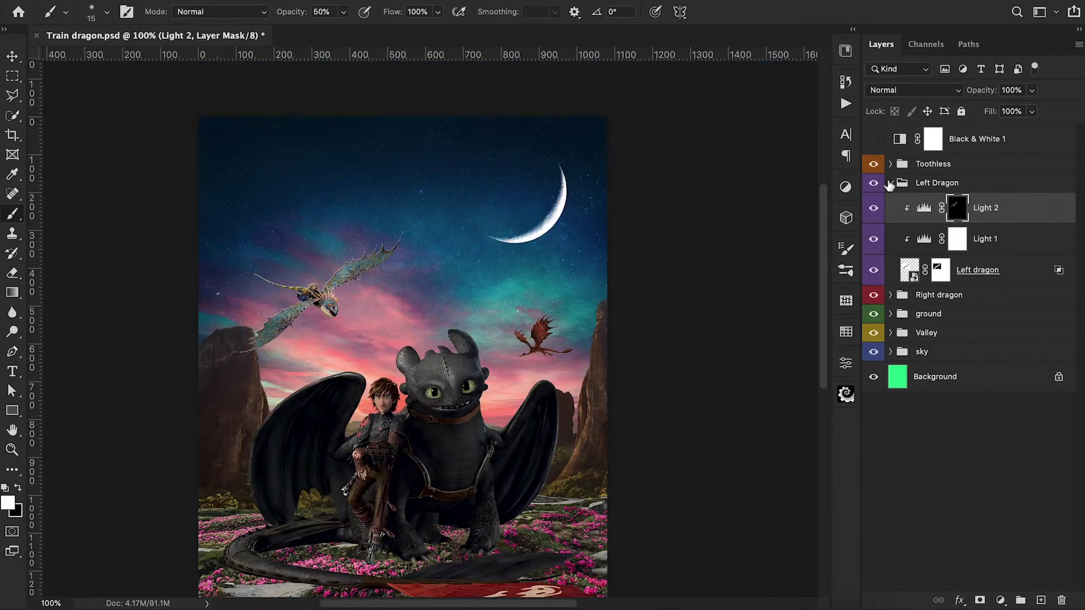
{"action": "left_click", "coordinate": [890, 184]}
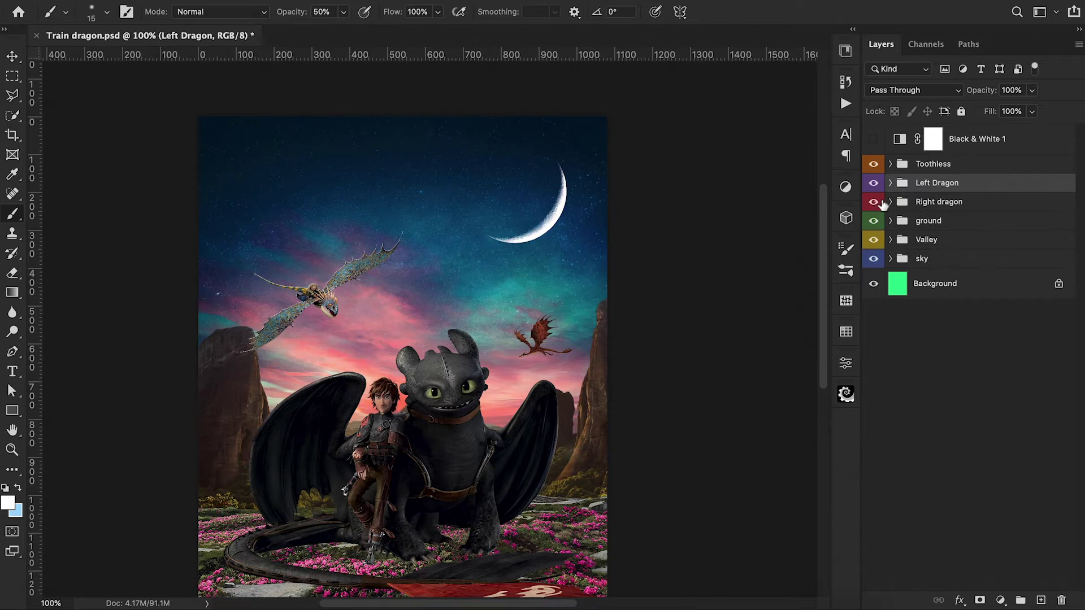
Expand the Right dragon group and check the dragon's tones with the Black & White layer temporarily shown
{"action": "left_click", "coordinate": [890, 201]}
{"action": "left_click", "coordinate": [873, 139]}
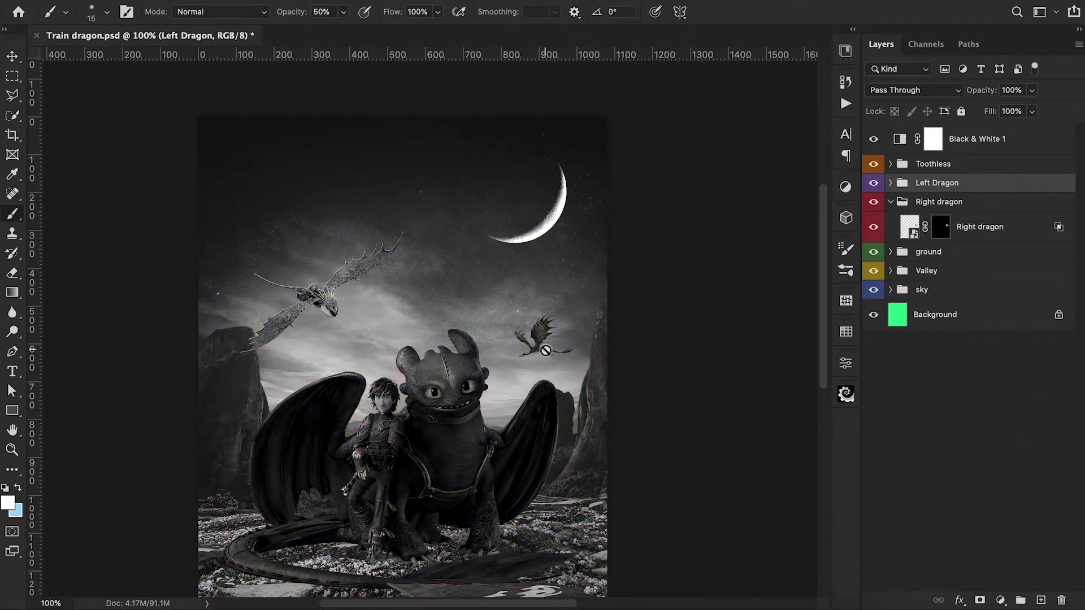
{"action": "left_click", "coordinate": [874, 139]}
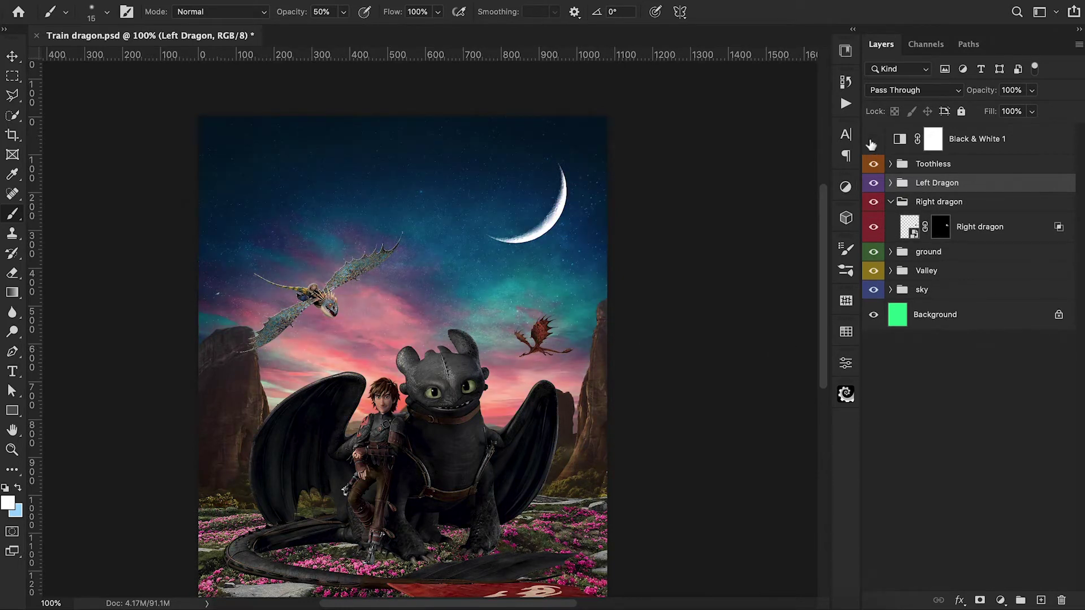
Add a Levels adjustment clipped to the Right dragon layer with its midtone level set to 1.59, judging it with the Black & White layer shown
{"action": "left_click", "coordinate": [1002, 232]}
{"action": "left_click", "coordinate": [1000, 600]}
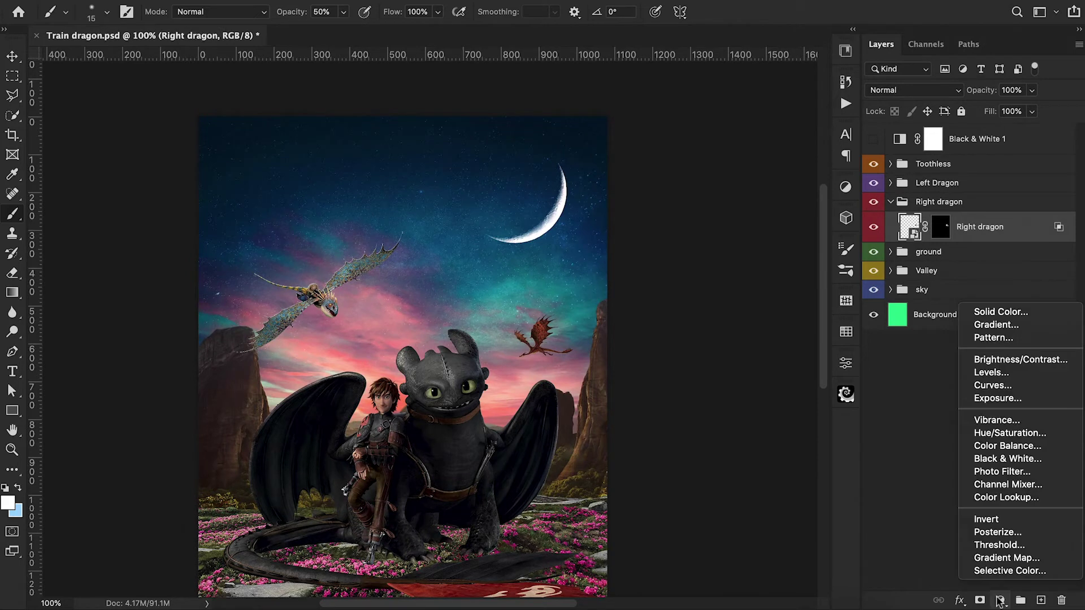
{"action": "left_click", "coordinate": [991, 372]}
{"action": "left_click", "coordinate": [873, 138]}
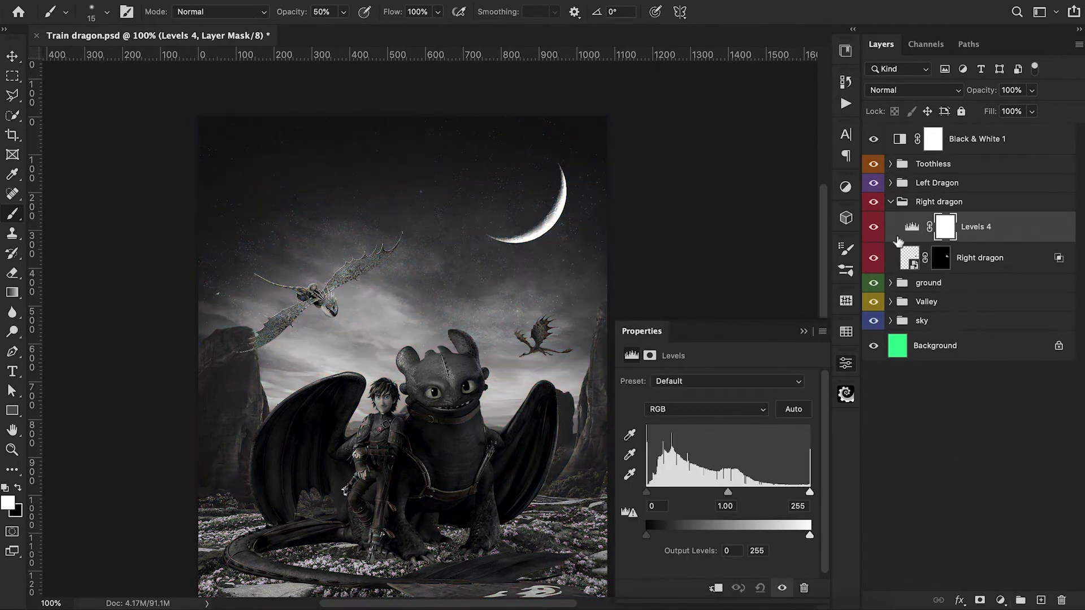
{"action": "left_click", "coordinate": [899, 241], "text": "alt"}
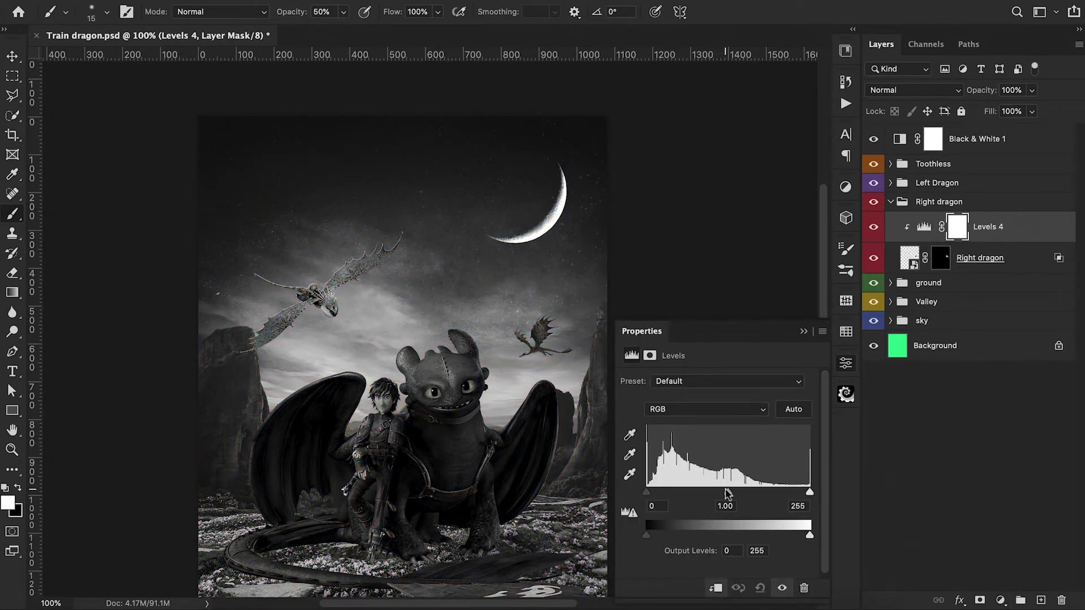
{"action": "left_click_drag", "start_coordinate": [727, 495], "coordinate": [700, 495]}
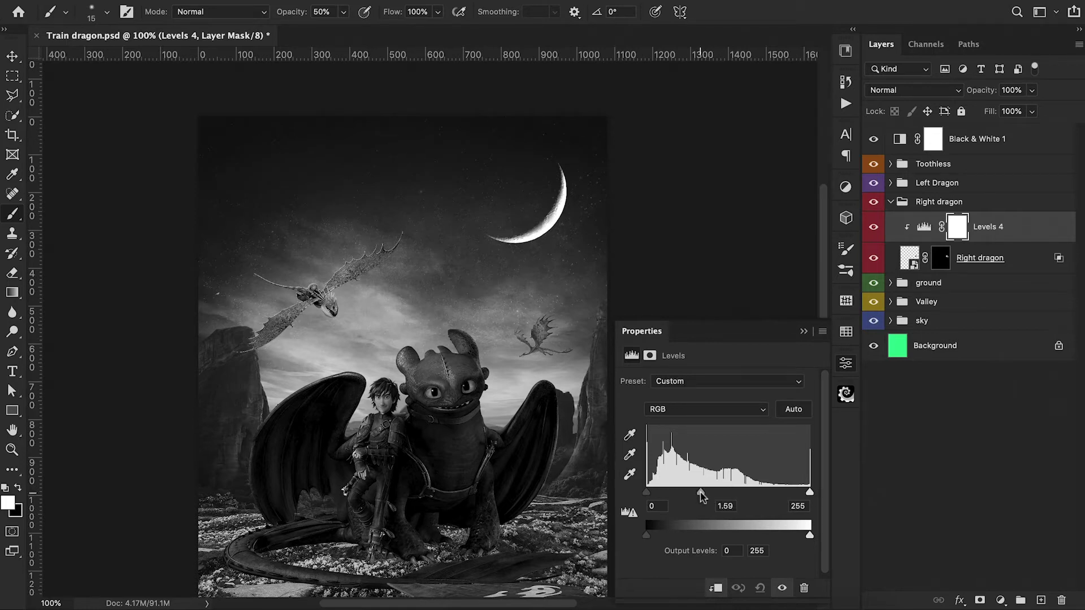
{"action": "left_click", "coordinate": [803, 332]}
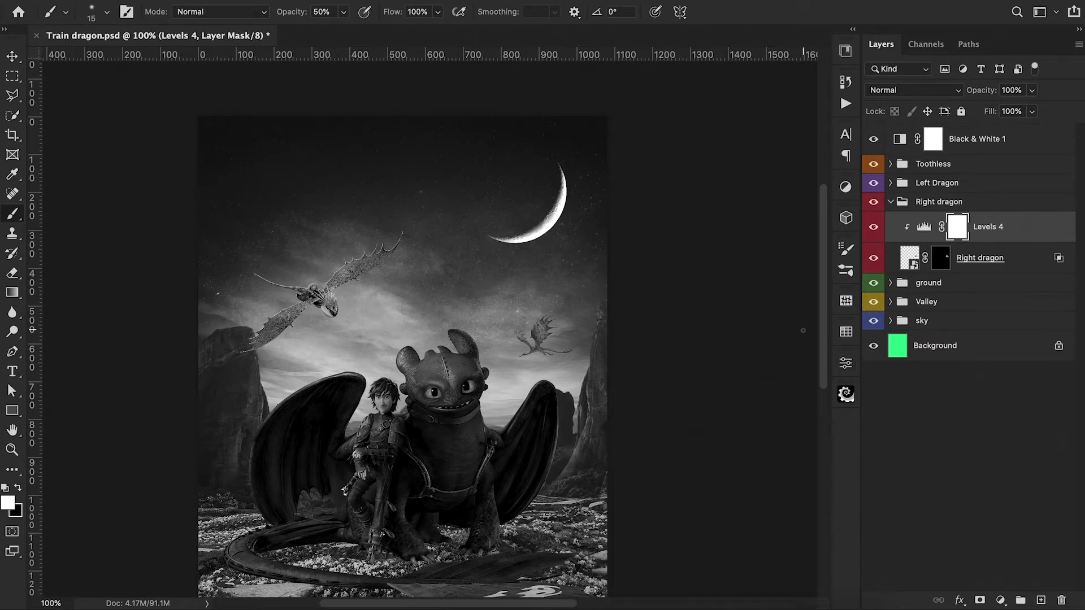
Paint black on the Levels mask over the right dragon's raised wing with a 15 px brush at 60% opacity, then compare before and after
{"action": "left_click", "coordinate": [873, 141]}
{"action": "key", "text": "x"}
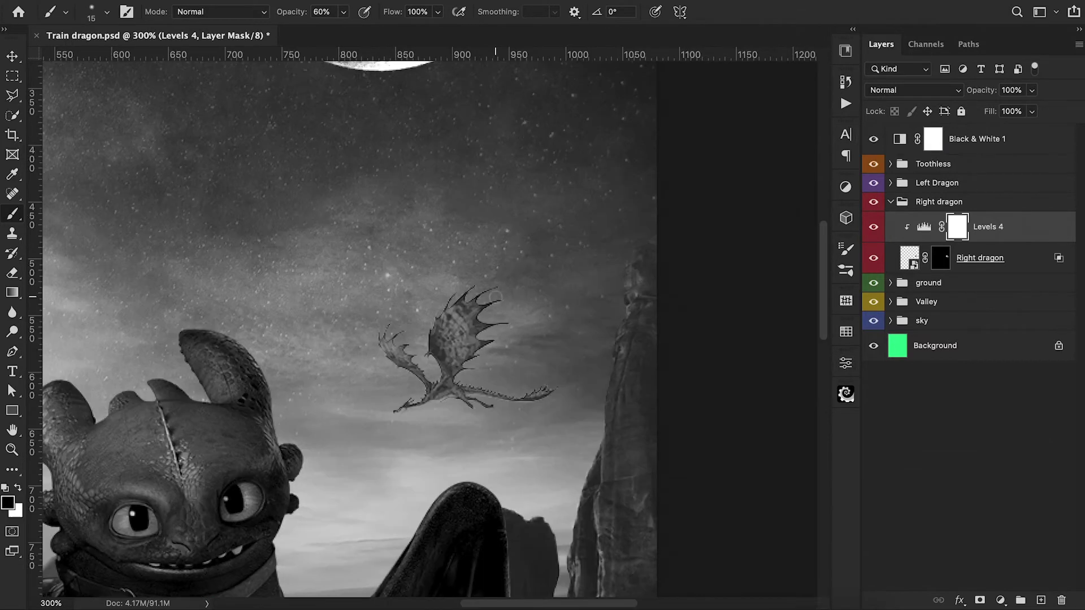
{"action": "mouse_move", "coordinate": [490, 319]}
{"action": "left_mouse_down"}
{"action": "mouse_move", "coordinate": [442, 339]}
{"action": "mouse_move", "coordinate": [456, 351]}
{"action": "mouse_move", "coordinate": [451, 368]}
{"action": "mouse_move", "coordinate": [472, 375]}
{"action": "left_mouse_up"}
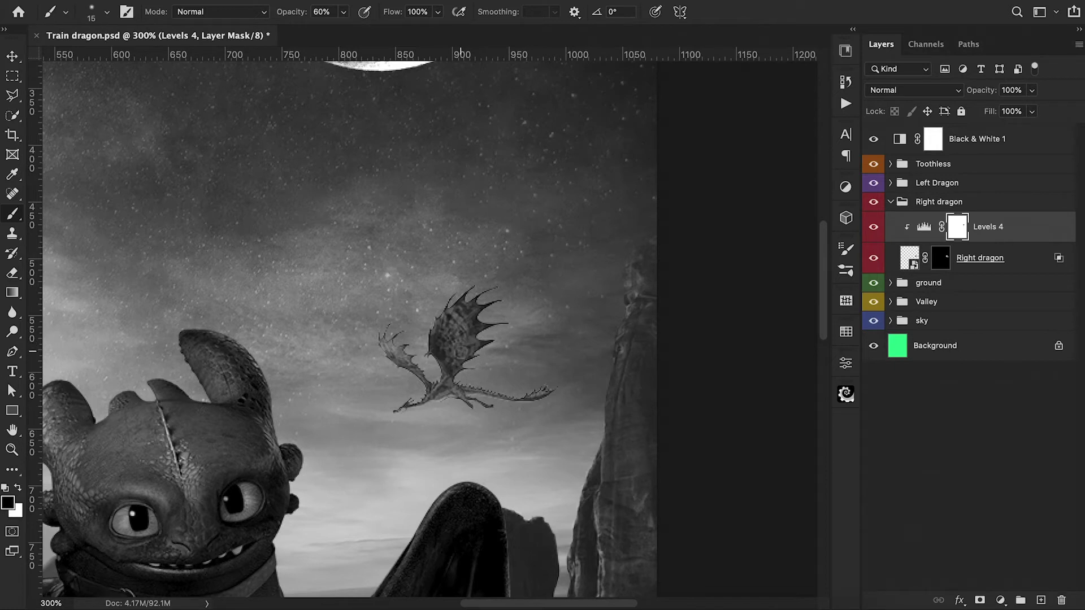
{"action": "key", "text": "super+minus"}
{"action": "key", "text": "super+minus"}
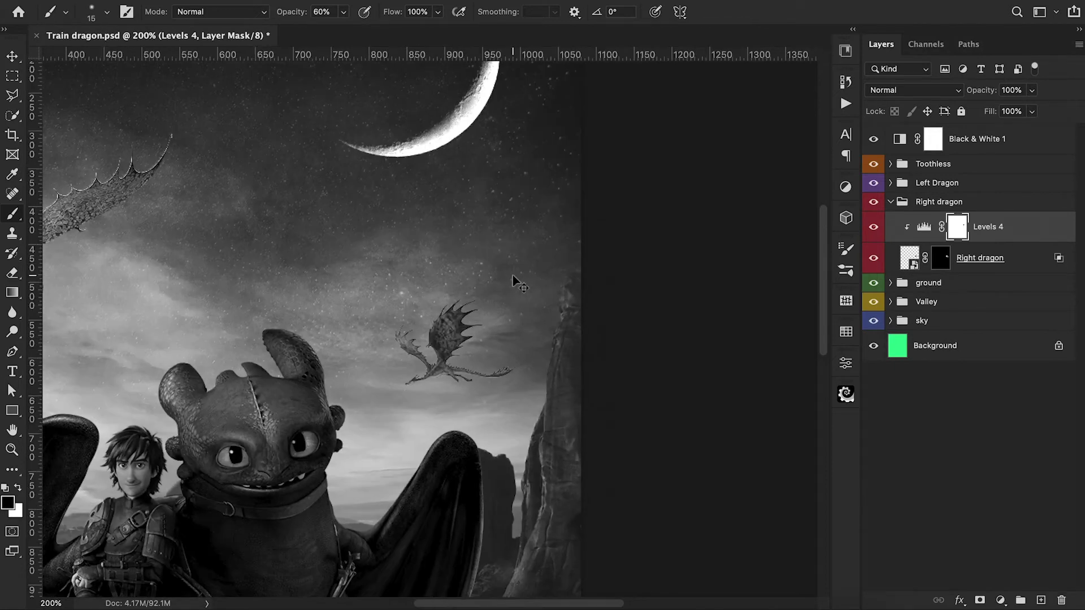
{"action": "left_click", "coordinate": [873, 228]}
{"action": "left_click", "coordinate": [873, 229]}
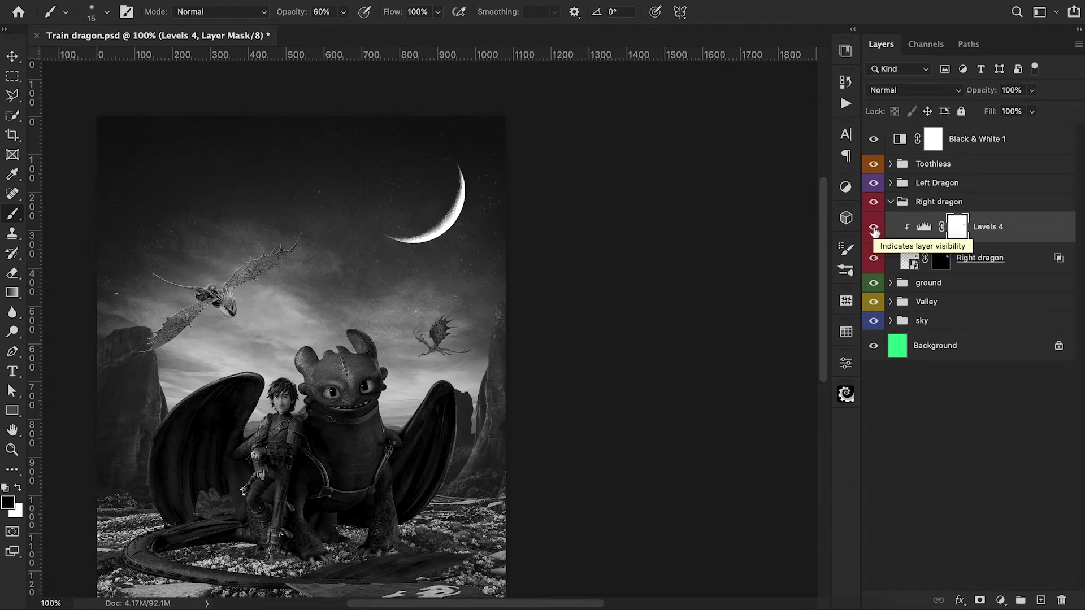
Hide the Black & White check layer and collapse the Right dragon group
{"action": "left_click", "coordinate": [872, 139]}
{"action": "scroll", "coordinate": [642, 284], "scroll_direction": "left", "scroll_amount": 1}
{"action": "scroll", "coordinate": [643, 284], "scroll_direction": "left", "scroll_amount": 3}
{"action": "scroll", "coordinate": [643, 283], "scroll_direction": "down", "scroll_amount": 1}
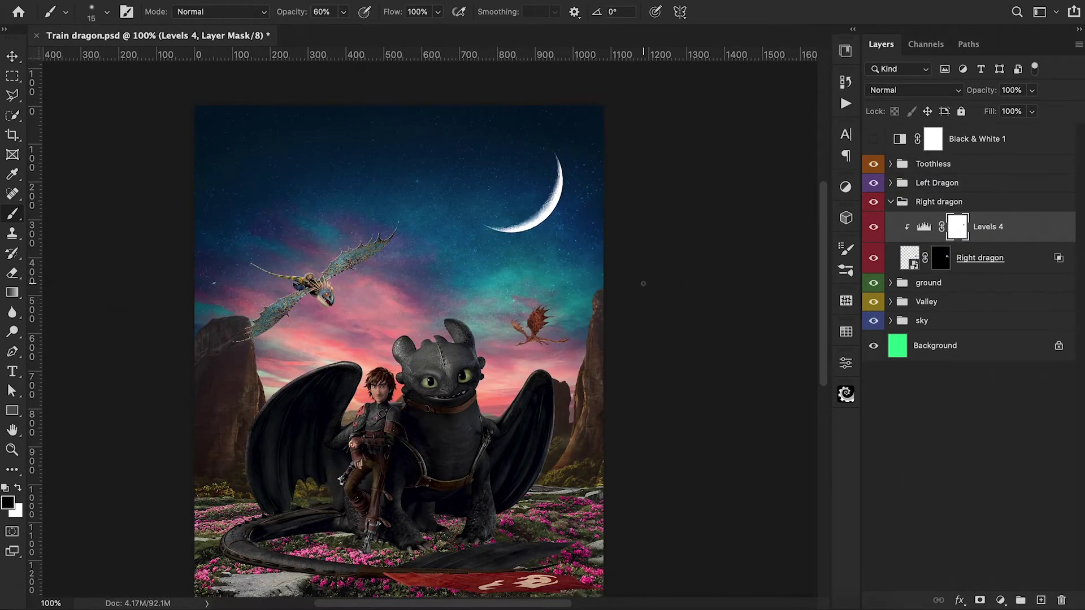
{"action": "key", "text": "super+minus"}
{"action": "key", "text": "super+equal"}
{"action": "left_click", "coordinate": [890, 202]}
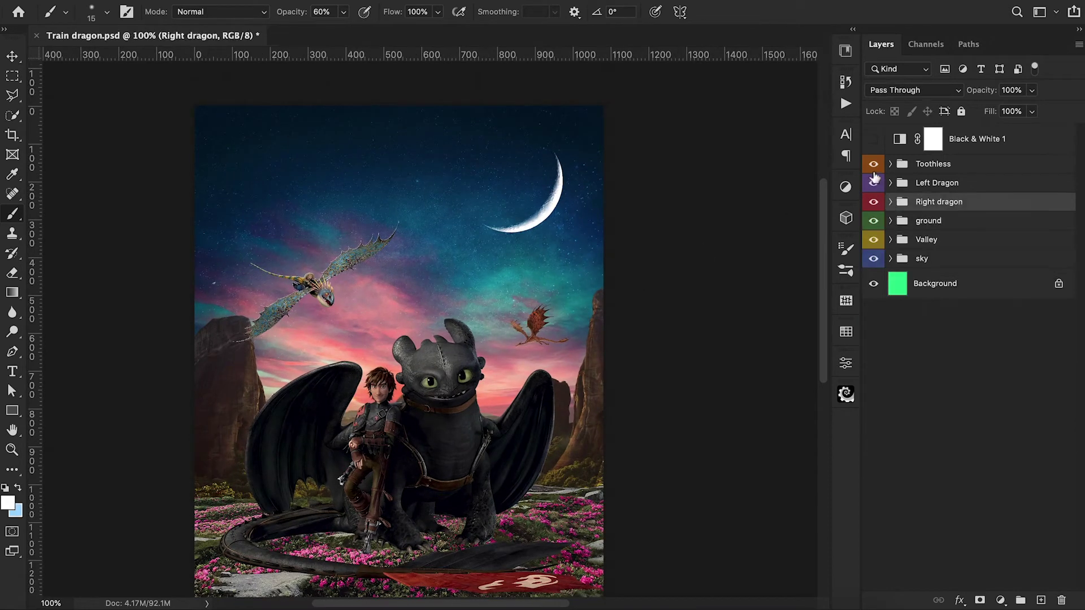
Hide the Left Dragon, Right dragon and Toothless groups so only the background remains
{"action": "left_click", "coordinate": [873, 182]}
{"action": "left_click", "coordinate": [873, 202]}
{"action": "scroll", "coordinate": [620, 302], "scroll_direction": "down", "scroll_amount": 1}
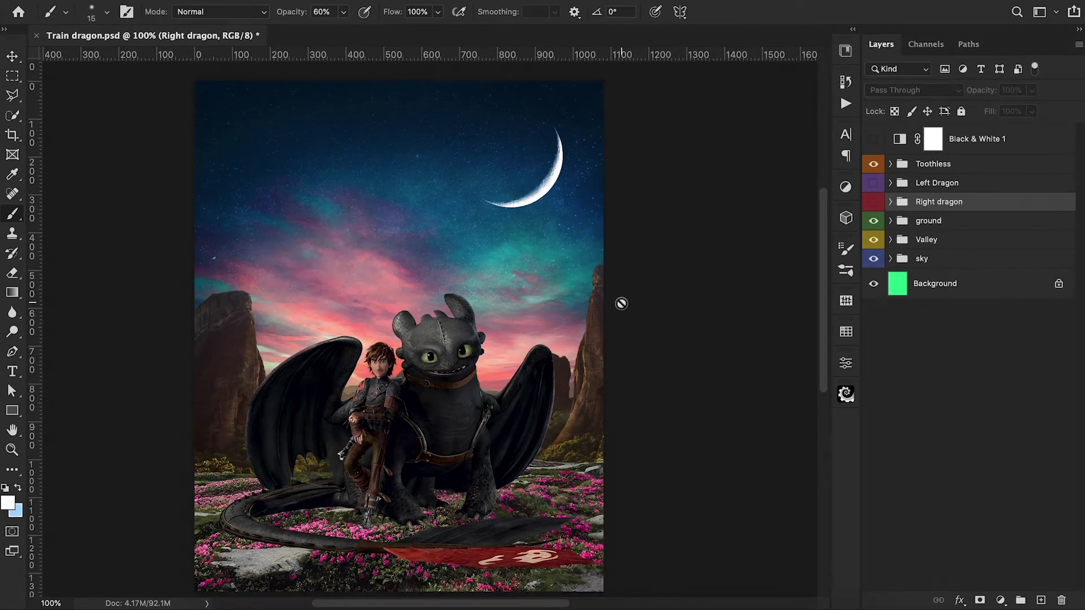
{"action": "left_click", "coordinate": [878, 164]}
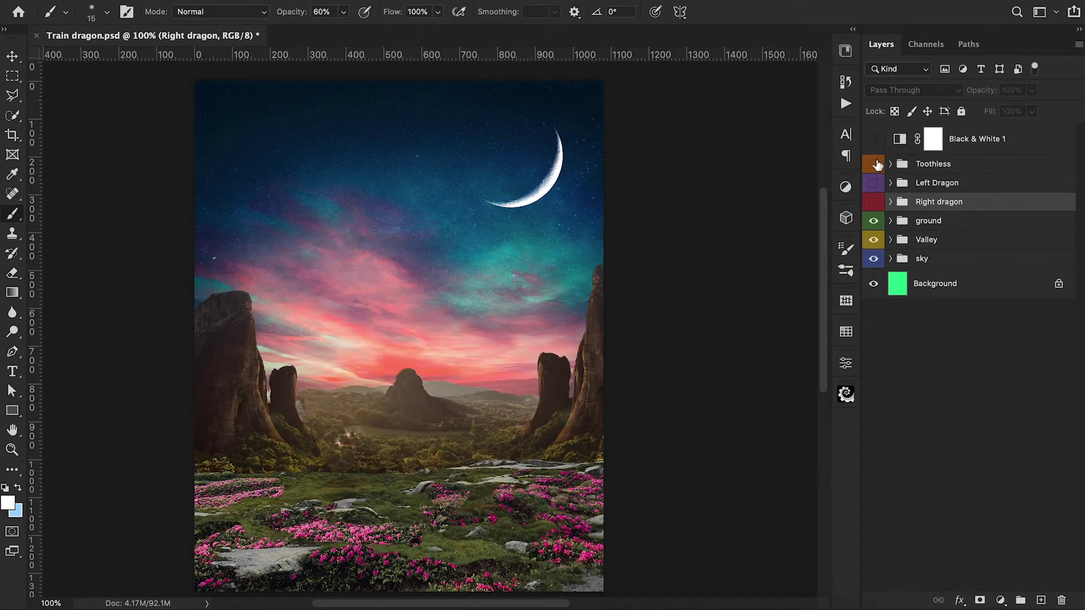
Add a Levels adjustment named "contrast" clipped to the inner valley group, with shadow input level 14 and midtone level 1.07
{"action": "left_click", "coordinate": [890, 239]}
{"action": "left_click", "coordinate": [976, 270]}
{"action": "left_click", "coordinate": [1000, 600]}
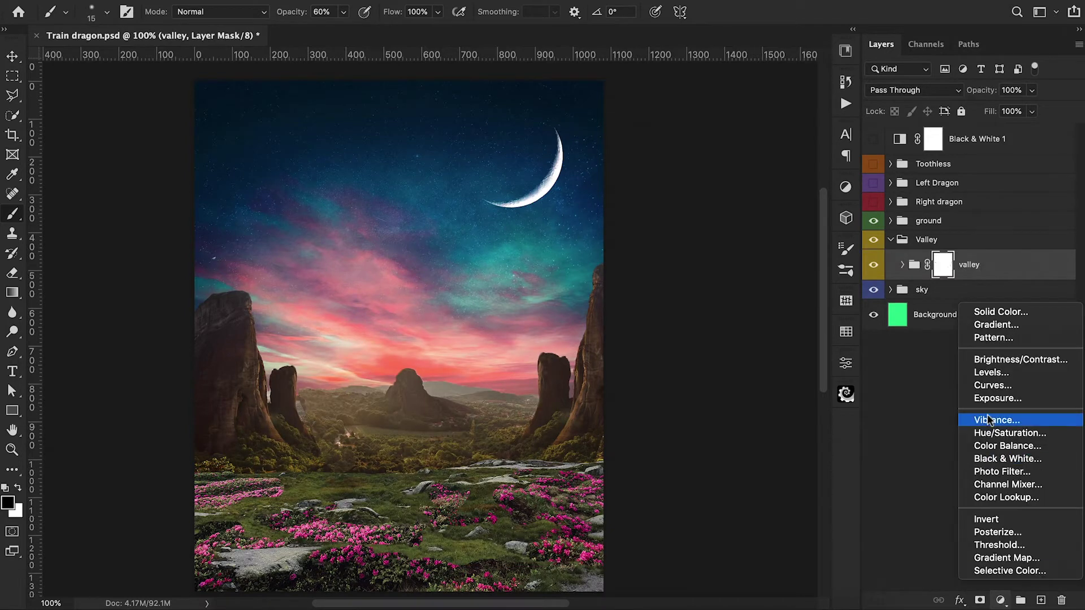
{"action": "left_click", "coordinate": [991, 373]}
{"action": "left_click", "coordinate": [908, 280], "text": "alt"}
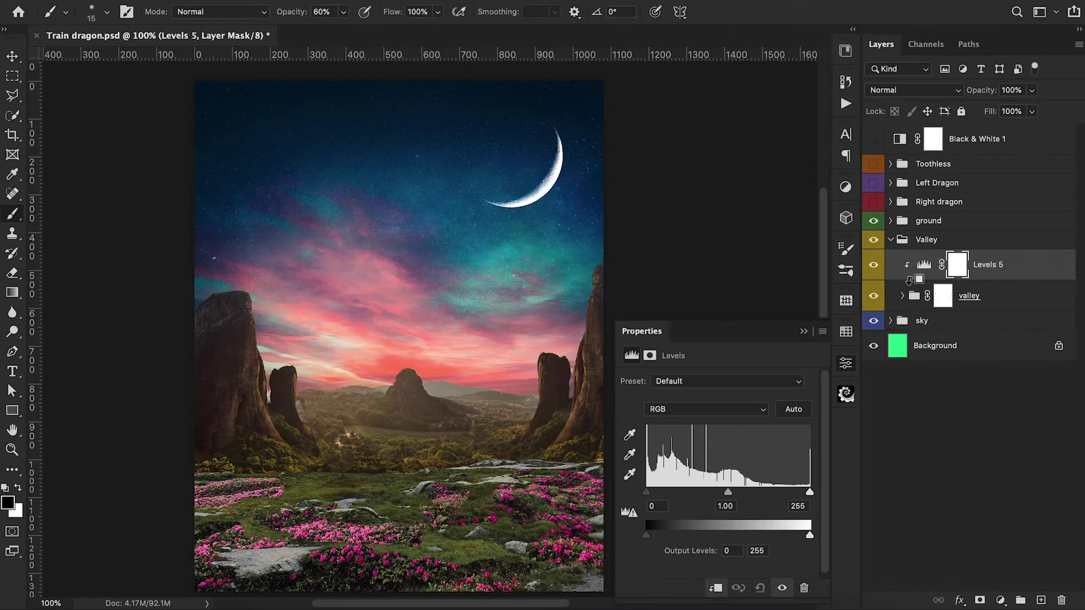
{"action": "left_click_drag", "start_coordinate": [646, 493], "coordinate": [653, 494]}
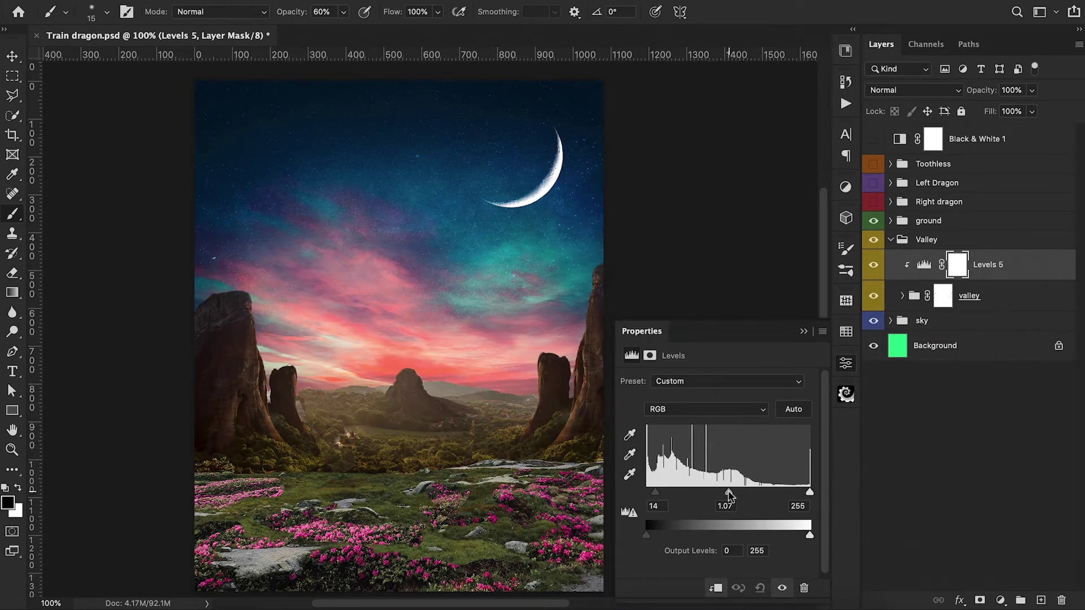
{"action": "left_click", "coordinate": [803, 331]}
Add an Exposure adjustment above the contrast layer, clipped to the valley, with its exposure set to -1.85
{"action": "left_click", "coordinate": [1000, 600]}
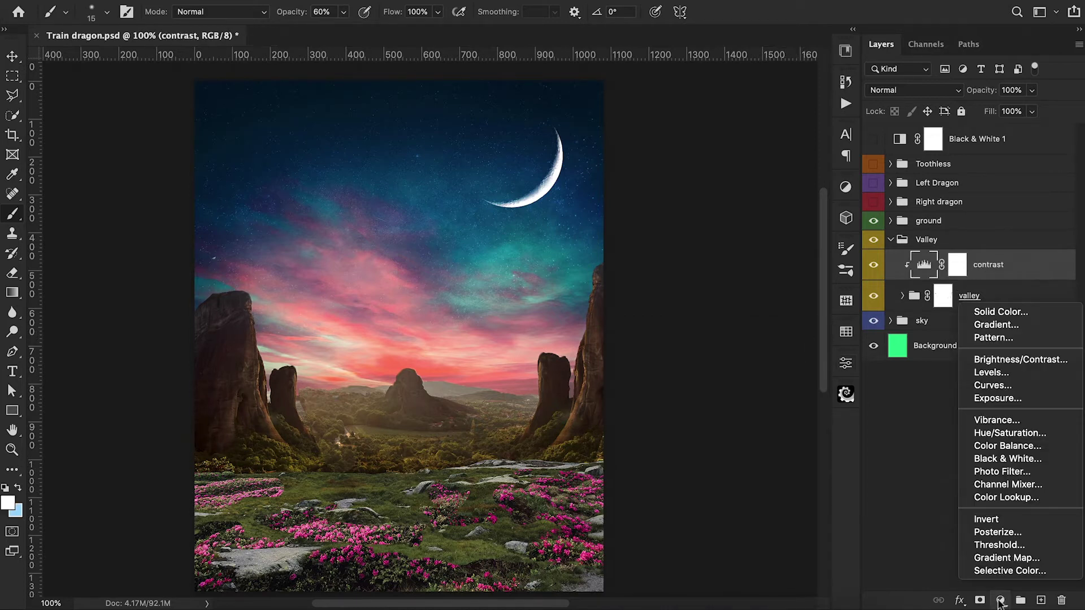
{"action": "left_click", "coordinate": [993, 399]}
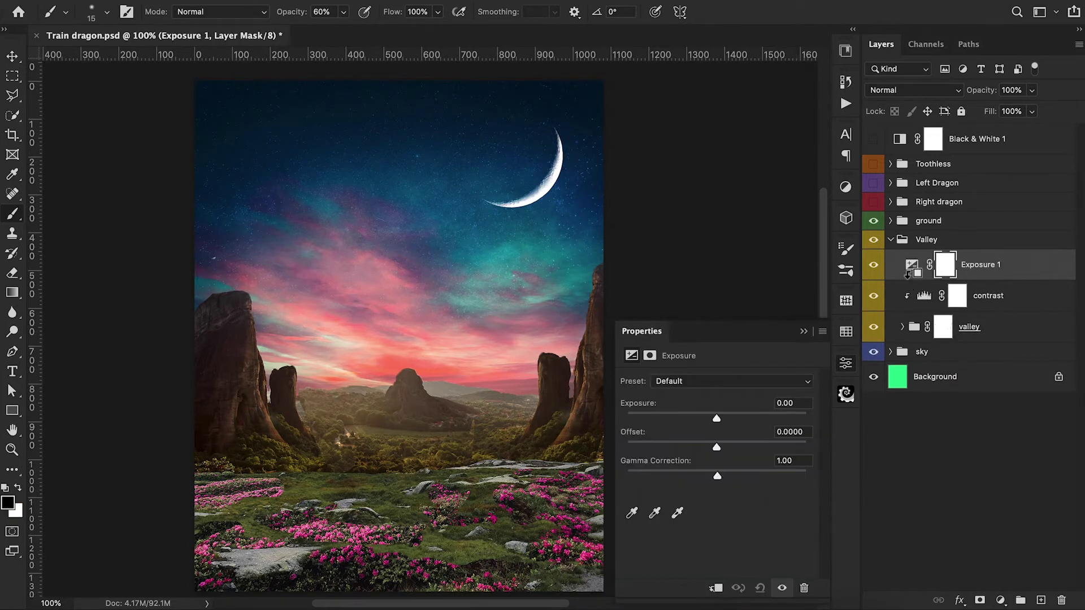
{"action": "left_click", "coordinate": [908, 281], "text": "alt"}
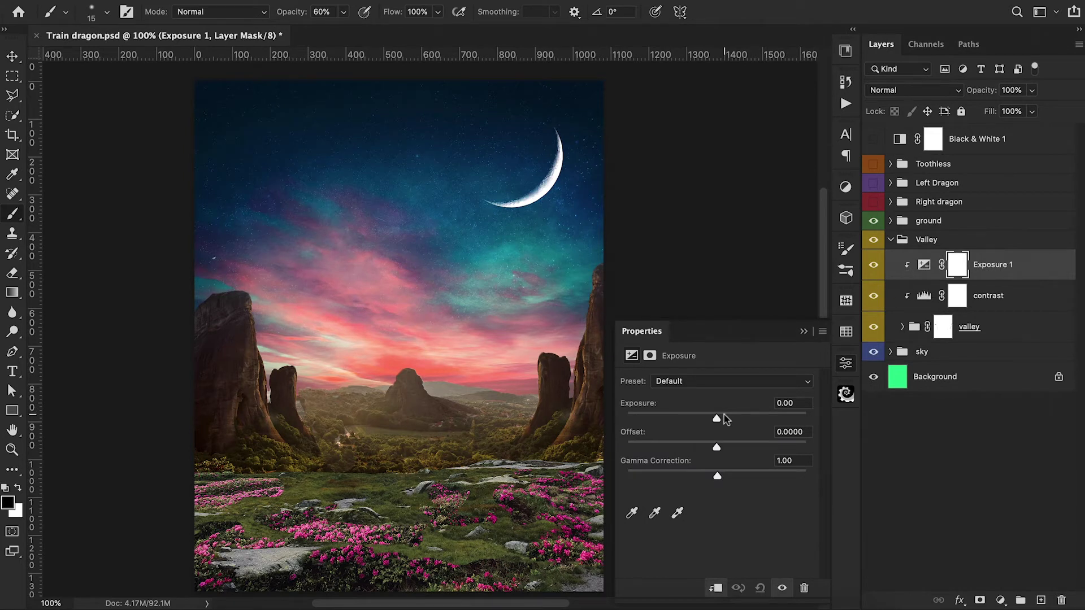
{"action": "left_click_drag", "start_coordinate": [716, 421], "coordinate": [693, 429]}
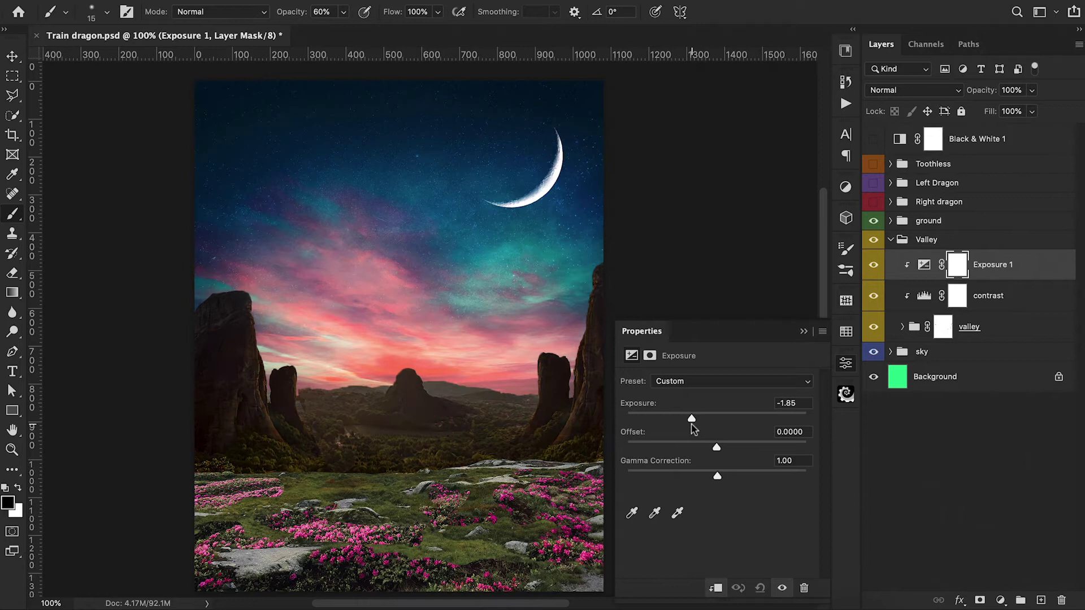
{"action": "left_click", "coordinate": [803, 331]}
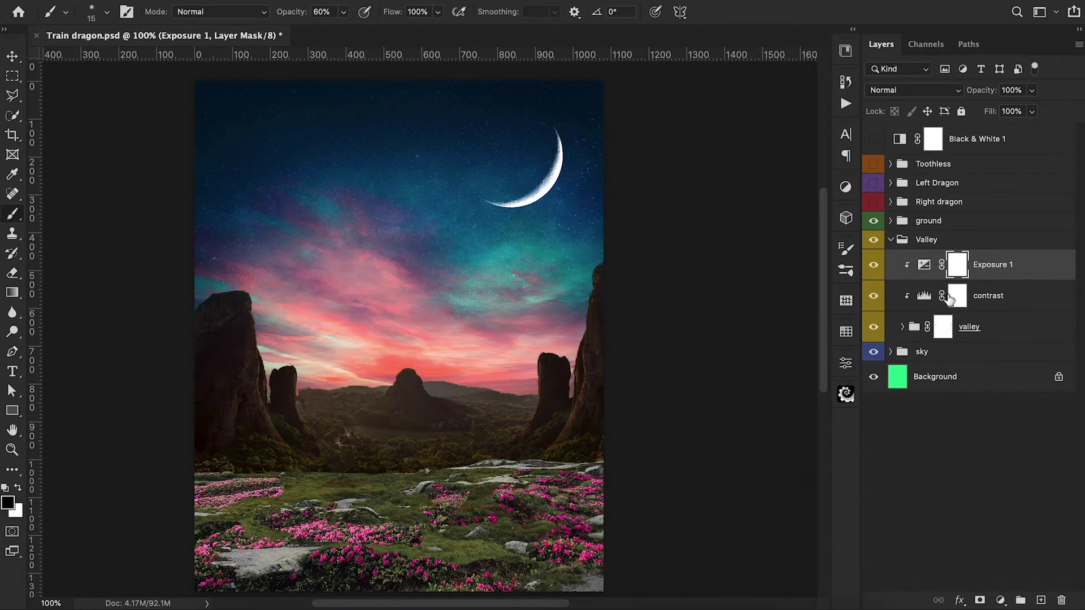
Invert the Exposure mask and paint shadow in white onto the left cliff at 40% opacity, starting with a 100 px brush and reducing it to 50 px
{"action": "key", "text": "ctrl+i"}
{"action": "key", "text": "x"}
{"action": "key", "text": "4"}
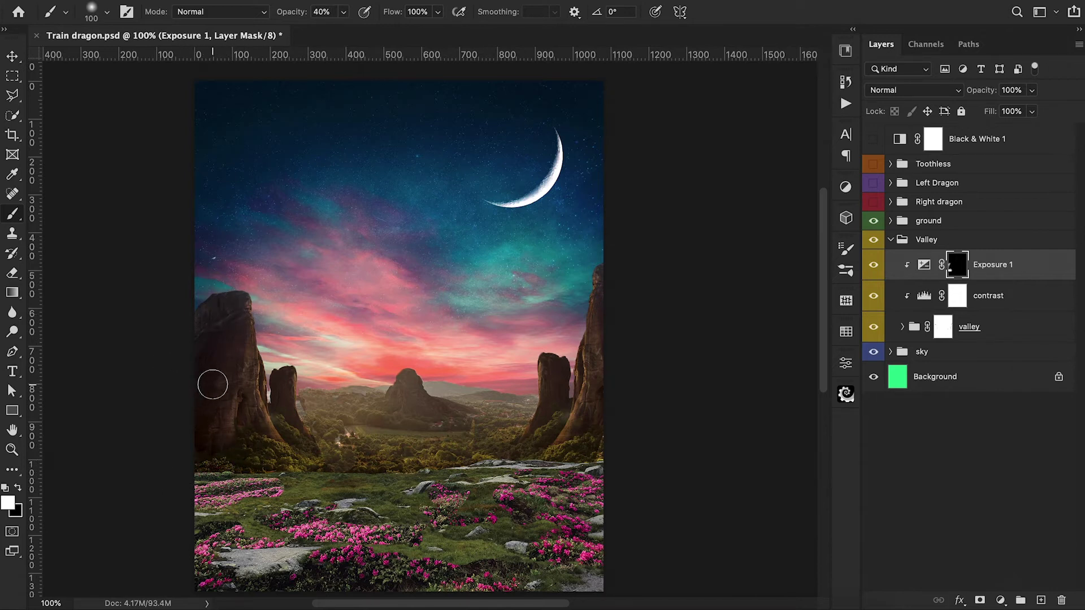
{"action": "left_click_drag", "start_coordinate": [268, 470], "coordinate": [250, 414]}
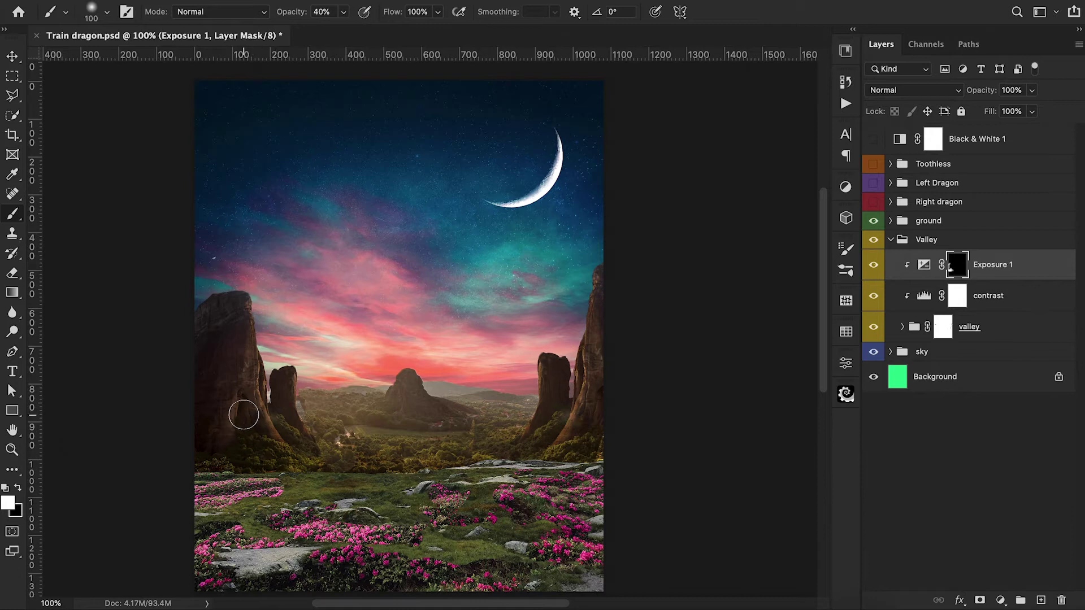
{"action": "key", "text": "bracketleft"}
{"action": "key", "text": "bracketleft"}
{"action": "key", "text": "bracketleft"}
{"action": "key", "text": "bracketleft"}
{"action": "key", "text": "bracketleft"}
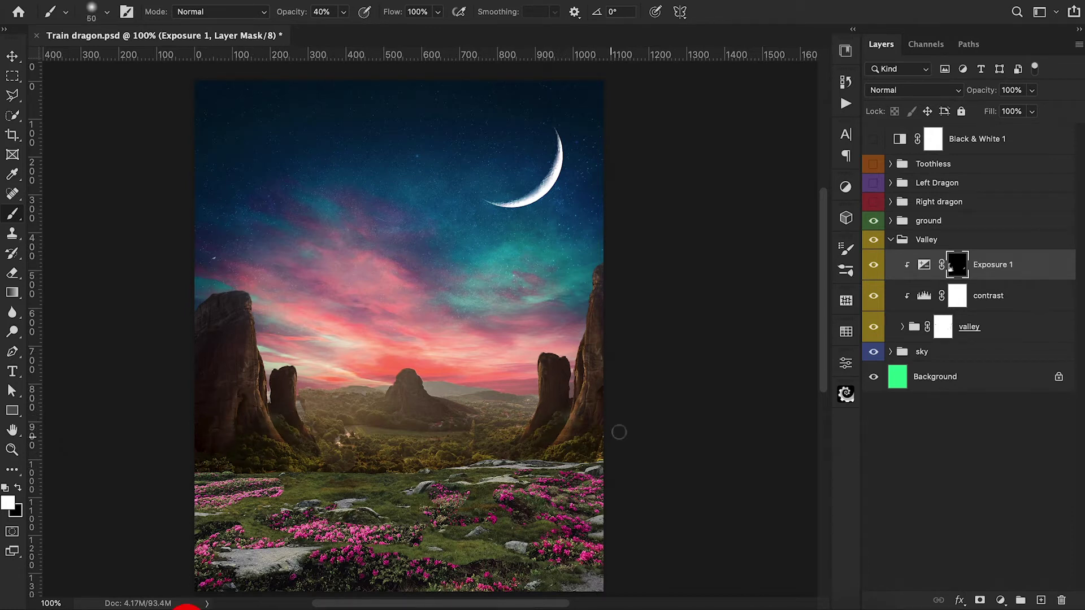
Deepen the shadow along the valley's outer sides with a 90 px brush at 50% opacity and name the adjustment "lighting 1"
{"action": "key", "text": "bracketright"}
{"action": "key", "text": "bracketright"}
{"action": "key", "text": "bracketright"}
{"action": "key", "text": "bracketright"}
{"action": "key", "text": "5"}
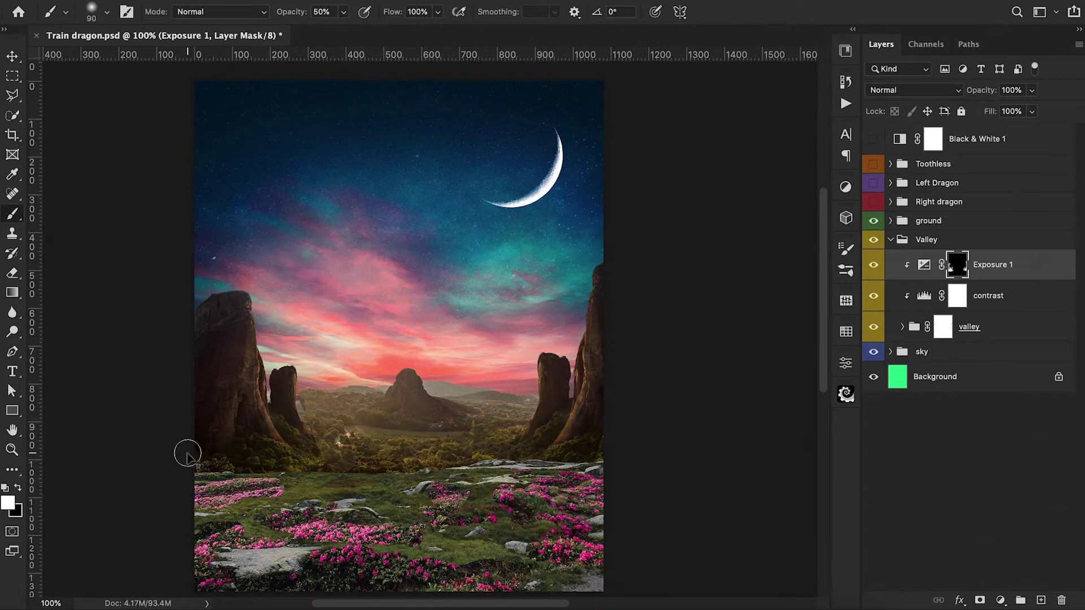
{"action": "key", "text": "super+minus"}
{"action": "key", "text": "super+plus"}
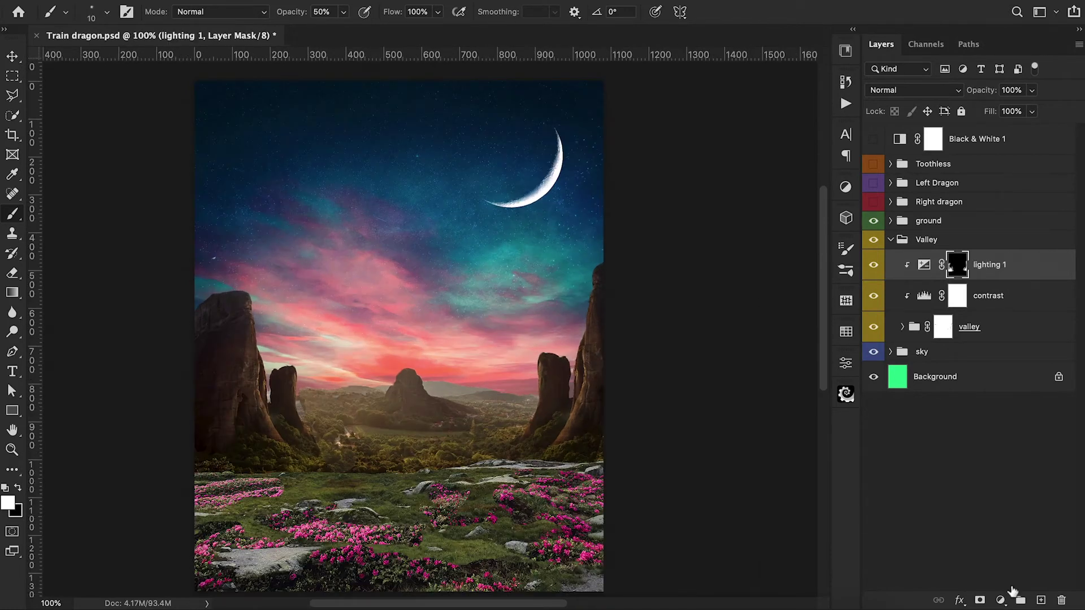
Add a Selective Color adjustment clipped to the valley, setting the Yellows to magenta -41% and cyan +12%
{"action": "left_click", "coordinate": [1000, 601]}
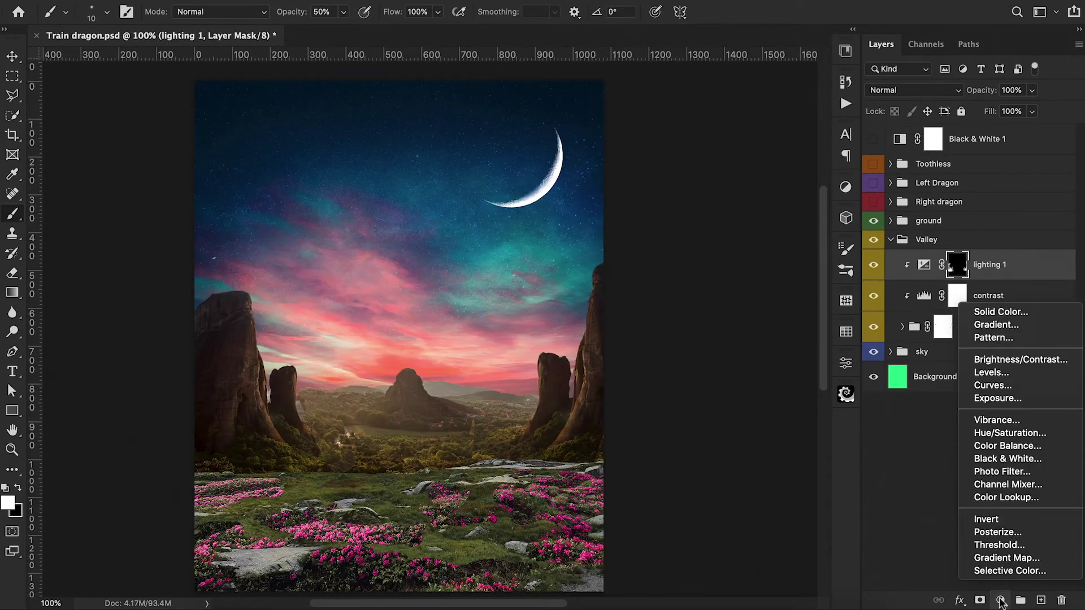
{"action": "left_click", "coordinate": [940, 371]}
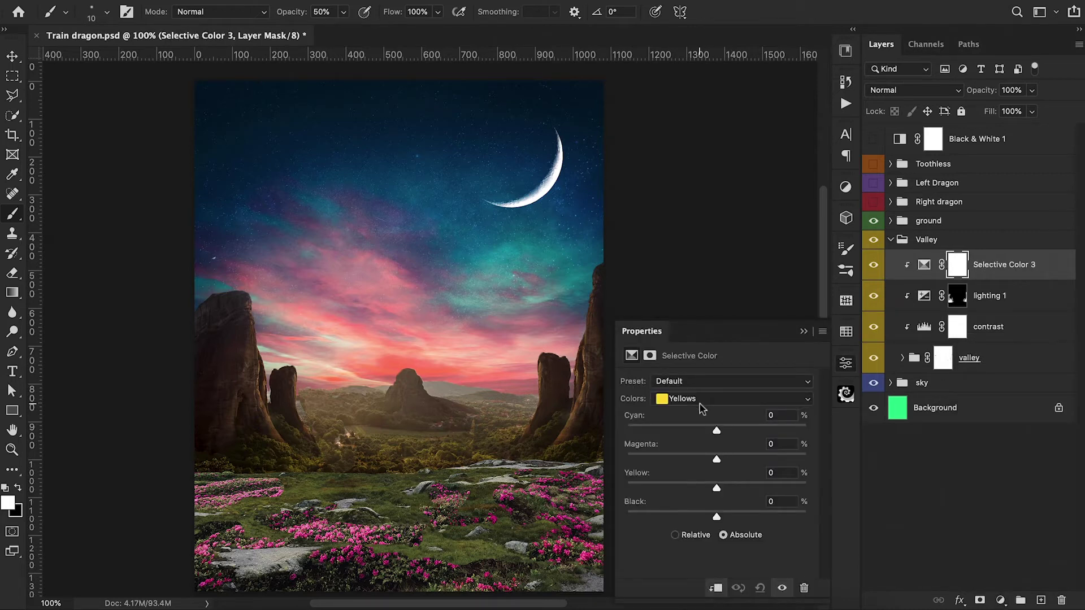
{"action": "left_click_drag", "start_coordinate": [704, 463], "coordinate": [681, 464]}
{"action": "left_click_drag", "start_coordinate": [716, 431], "coordinate": [733, 433]}
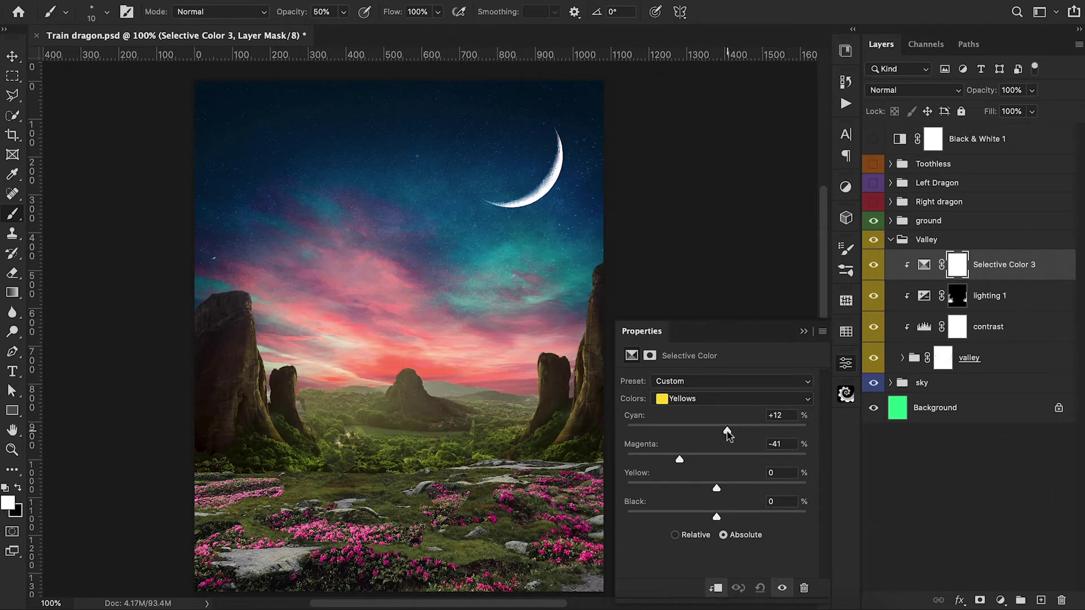
{"action": "left_click", "coordinate": [804, 334]}
Add a Hue/Saturation adjustment above the Selective Color layer
{"action": "left_click", "coordinate": [1000, 598]}
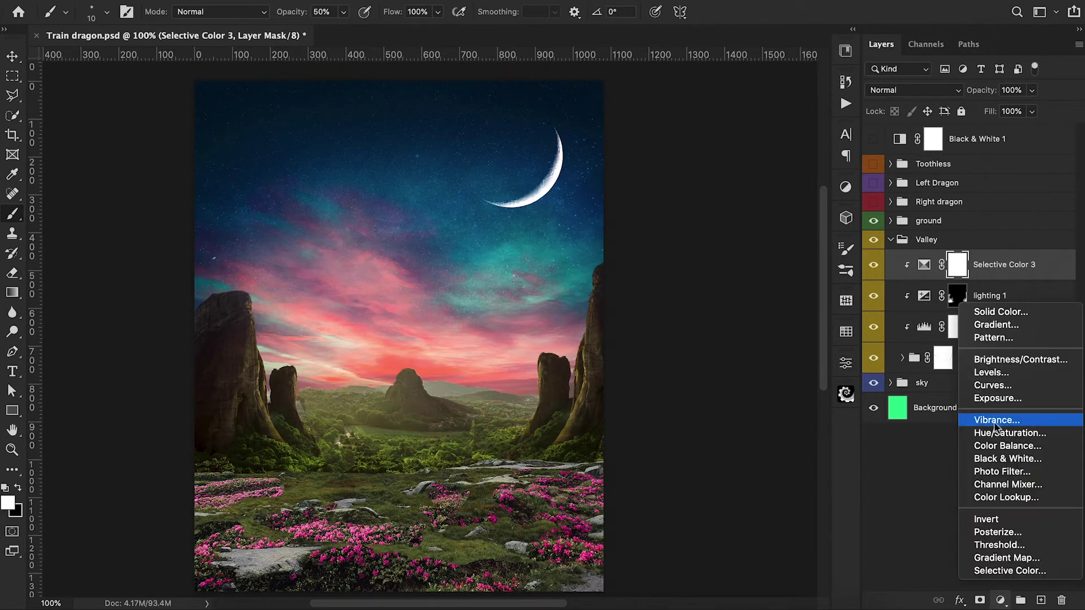
{"action": "left_click", "coordinate": [985, 438]}
{"action": "left_click", "coordinate": [820, 334]}
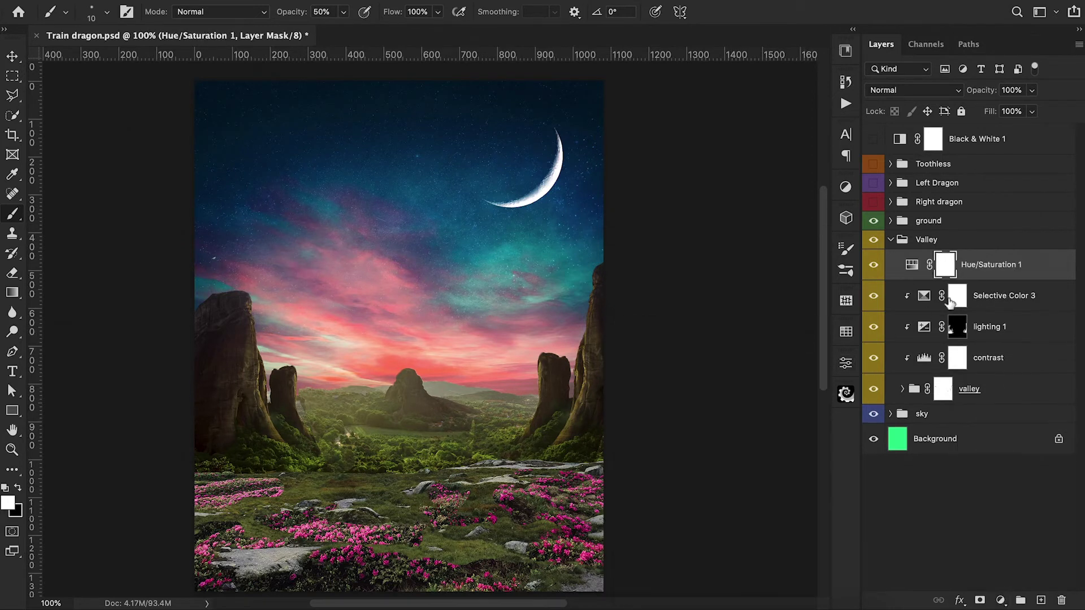
Mask the Selective Color effect off the rock formations with a 90 px black brush at 70% opacity and name the layer "color match 1"
{"action": "left_click", "coordinate": [952, 299]}
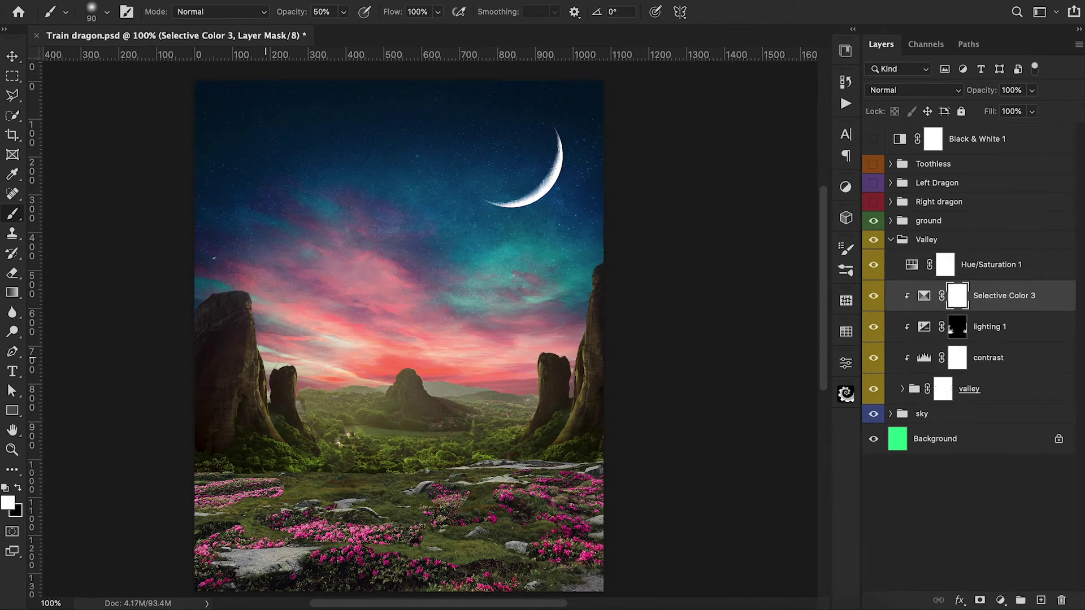
{"action": "key", "text": "x"}
{"action": "key", "text": "7"}
{"action": "left_click", "coordinate": [294, 402]}
{"action": "mouse_move", "coordinate": [569, 419]}
{"action": "left_mouse_down"}
{"action": "mouse_move", "coordinate": [590, 341]}
{"action": "mouse_move", "coordinate": [562, 406]}
{"action": "mouse_move", "coordinate": [615, 338]}
{"action": "mouse_move", "coordinate": [571, 398]}
{"action": "left_mouse_up"}
Clip the Hue/Saturation adjustment to the valley and set the Yellows saturation to -61
{"action": "left_click", "coordinate": [967, 276]}
{"action": "key", "text": "ctrl+alt+g"}
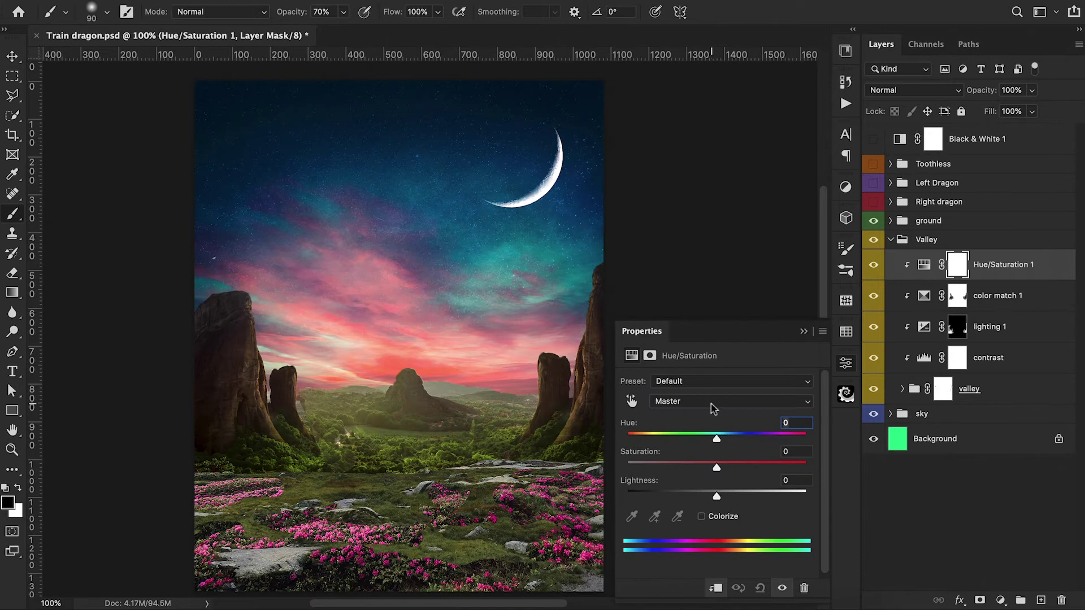
{"action": "left_click", "coordinate": [711, 408]}
{"action": "left_click", "coordinate": [708, 423]}
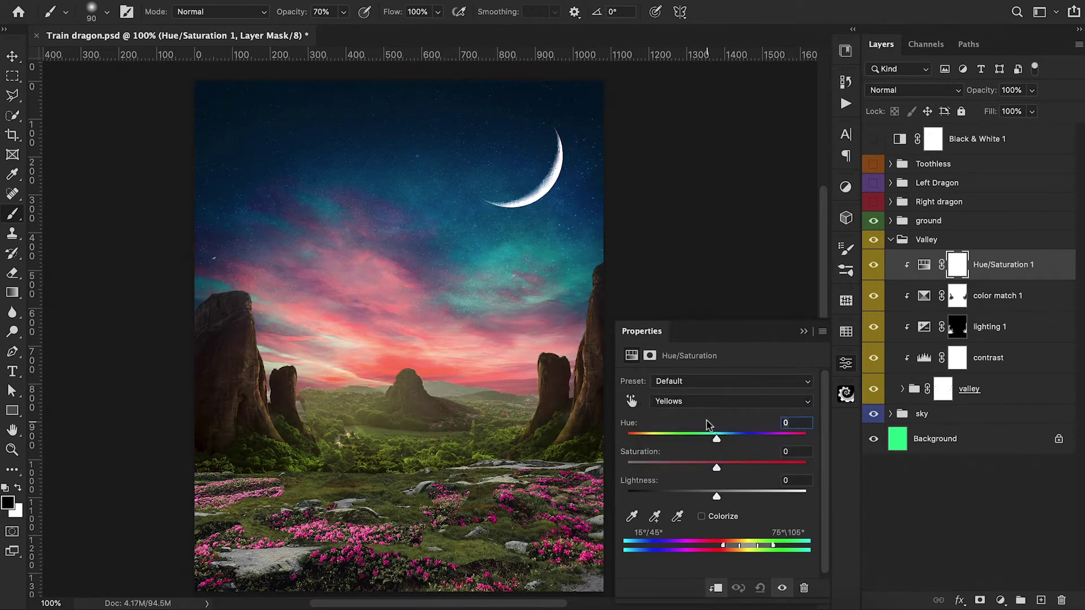
{"action": "left_click_drag", "start_coordinate": [714, 468], "coordinate": [668, 473]}
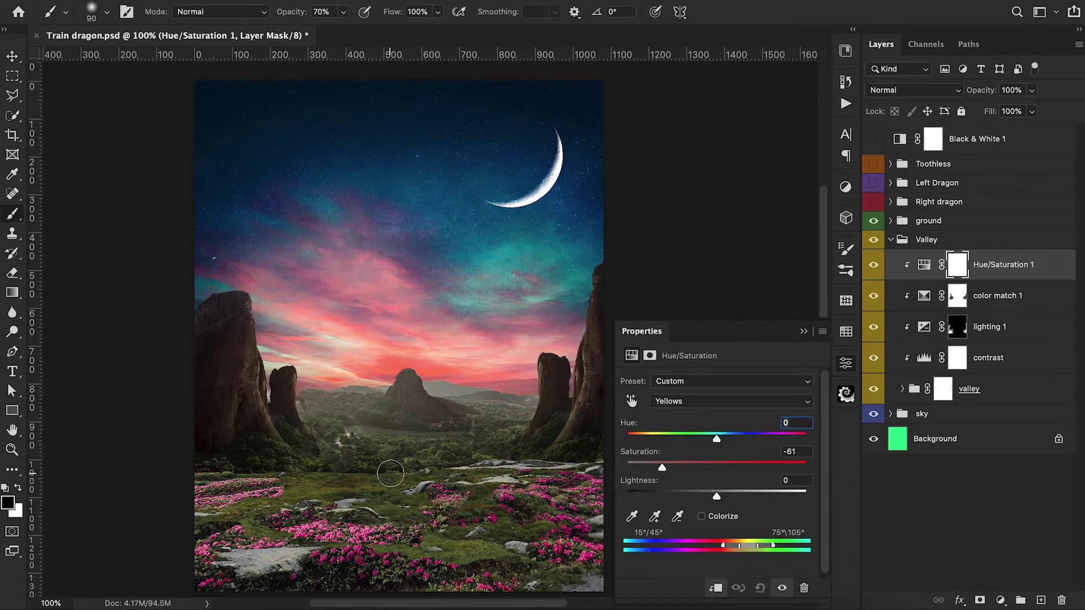
Name the Hue/Saturation layer "color match 2" and show the Black & White check layer
{"action": "scroll", "coordinate": [362, 452], "scroll_direction": "right", "scroll_amount": 3}
{"action": "scroll", "coordinate": [362, 452], "scroll_direction": "down", "scroll_amount": 1}
{"action": "left_click", "coordinate": [803, 332]}
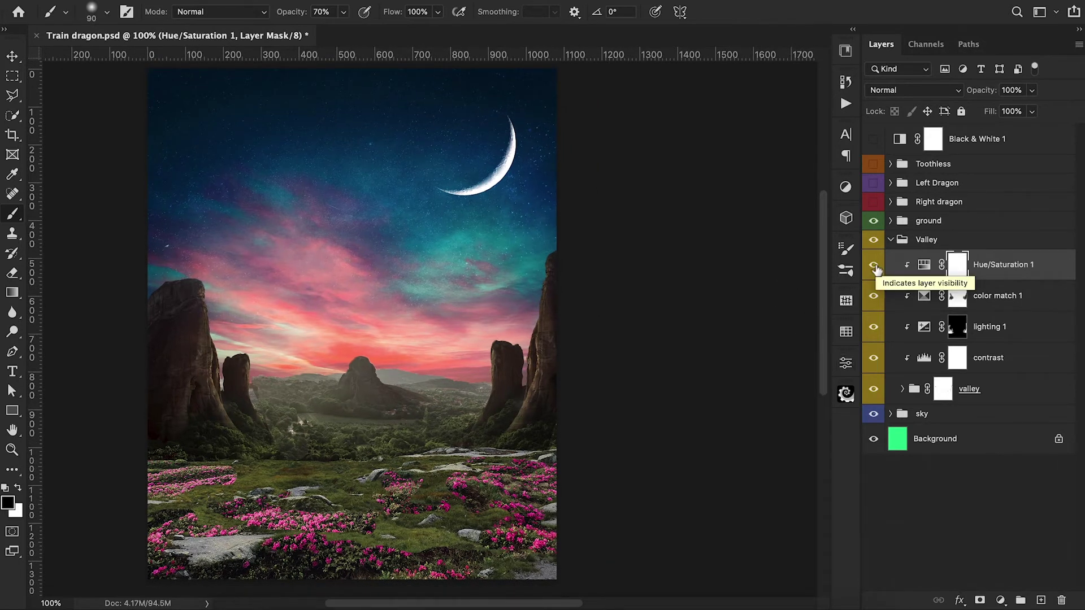
{"action": "left_click", "coordinate": [874, 139]}
Add a clipped Levels adjustment above the valley's "lighting 1" layer, with midtones at 1.23 and the white point at 222
{"action": "left_click", "coordinate": [1000, 600]}
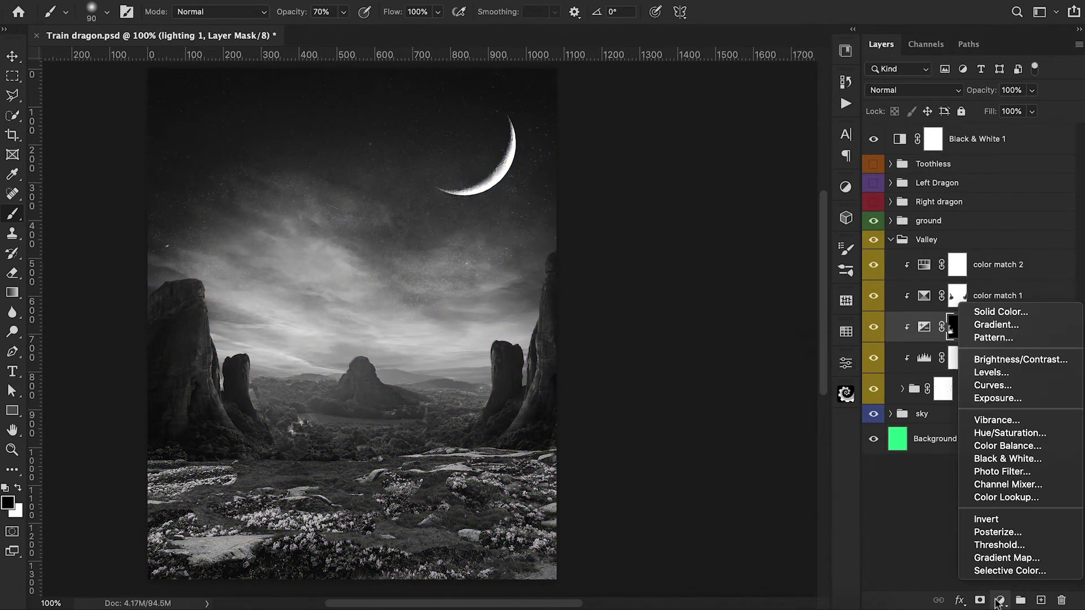
{"action": "left_click", "coordinate": [989, 372]}
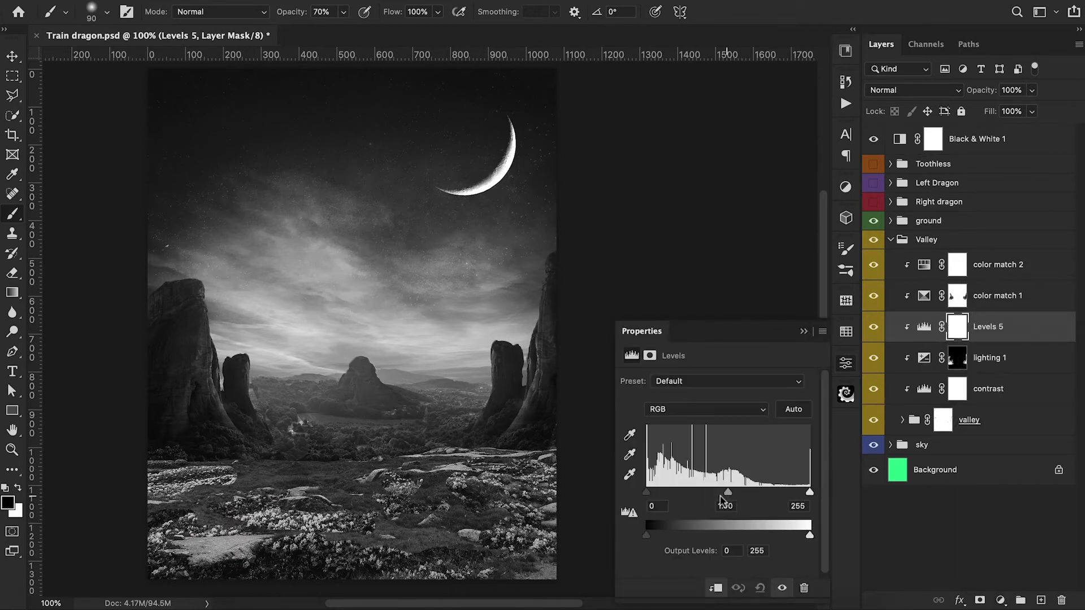
{"action": "left_click_drag", "start_coordinate": [730, 496], "coordinate": [717, 495]}
{"action": "left_click_drag", "start_coordinate": [808, 496], "coordinate": [789, 497]}
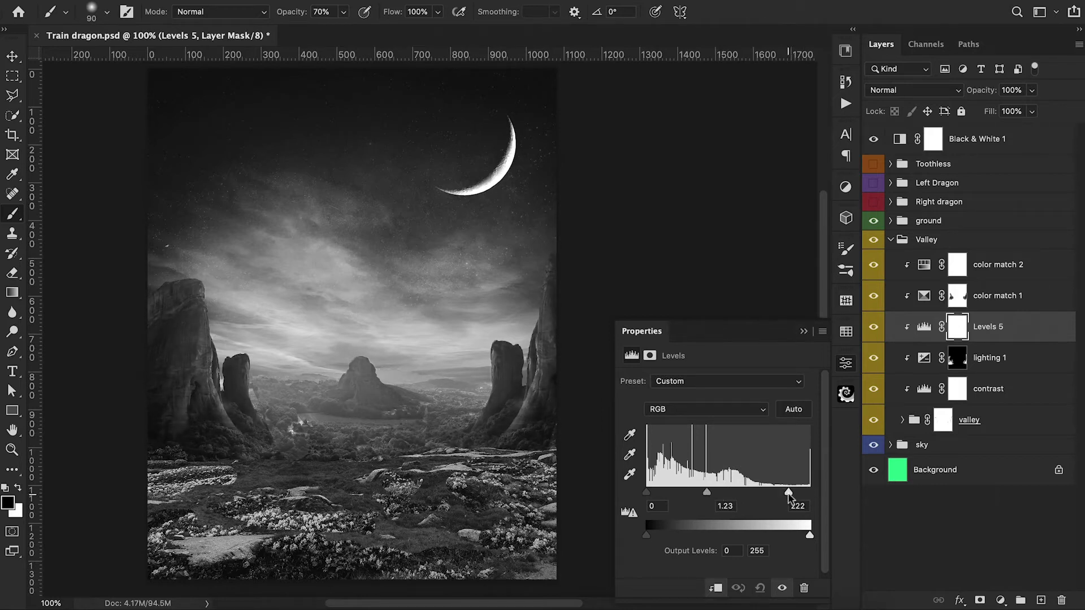
{"action": "left_click", "coordinate": [803, 331]}
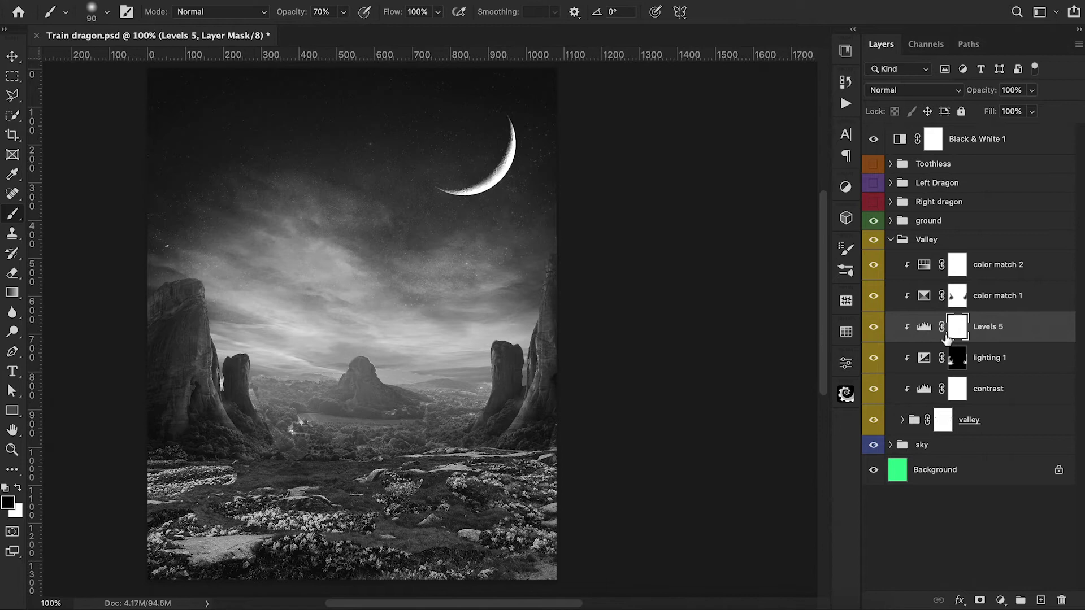
Invert the Levels mask and paint the brightening onto the rocks' inner edges with a 70 px white brush at 30% opacity
{"action": "key", "text": "super+i"}
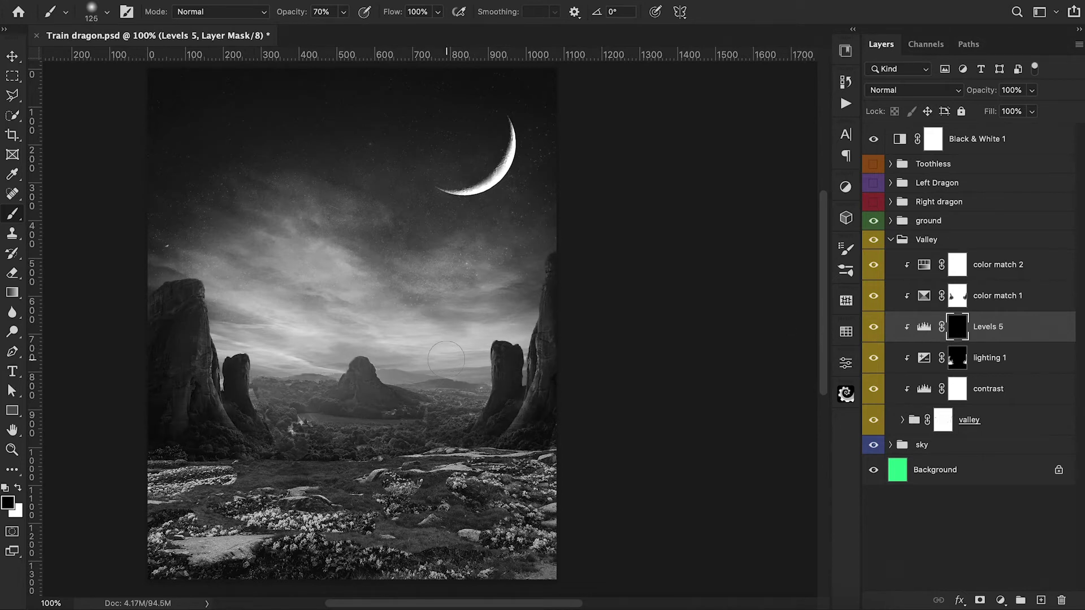
{"action": "key", "text": "x"}
{"action": "key", "text": "bracketleft"}
{"action": "key", "text": "0"}
{"action": "mouse_move", "coordinate": [471, 353]}
{"action": "left_mouse_down"}
{"action": "mouse_move", "coordinate": [486, 378]}
{"action": "mouse_move", "coordinate": [463, 412]}
{"action": "left_mouse_up"}
{"action": "left_click_drag", "start_coordinate": [255, 368], "coordinate": [257, 407]}
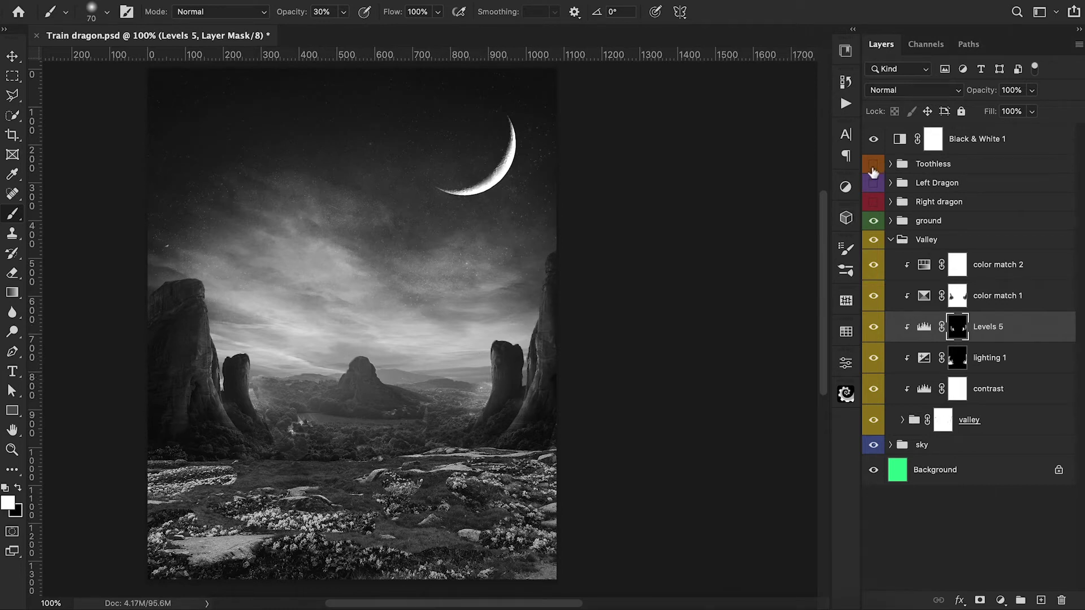
Show the Toothless group, hide the Black & White check layer and collapse the Valley group
{"action": "left_click", "coordinate": [875, 164]}
{"action": "left_click", "coordinate": [874, 139]}
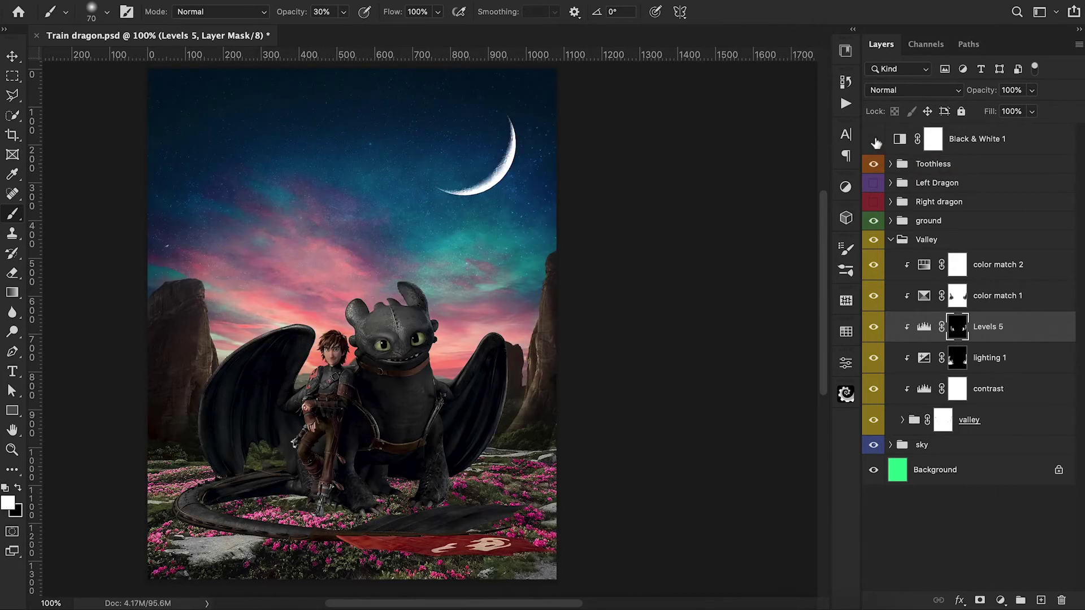
{"action": "left_click", "coordinate": [890, 240]}
Add an Exposure adjustment clipped to the ground group and set its exposure to -1.96
{"action": "left_click", "coordinate": [929, 220]}
{"action": "left_click", "coordinate": [1001, 600]}
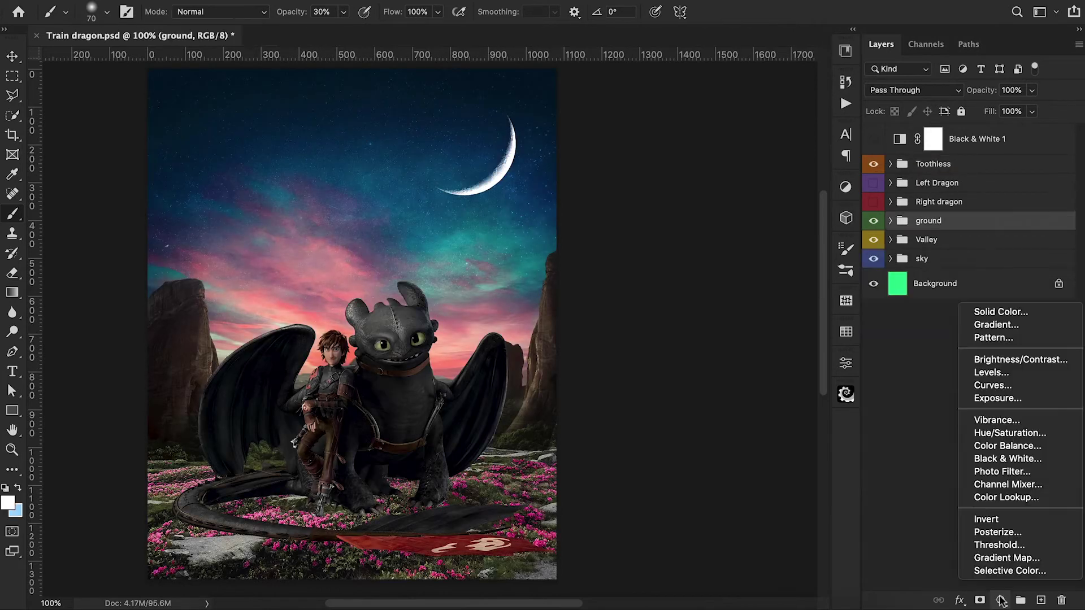
{"action": "left_click", "coordinate": [997, 397]}
{"action": "left_click", "coordinate": [904, 247], "text": "alt"}
{"action": "left_click_drag", "start_coordinate": [716, 420], "coordinate": [692, 433]}
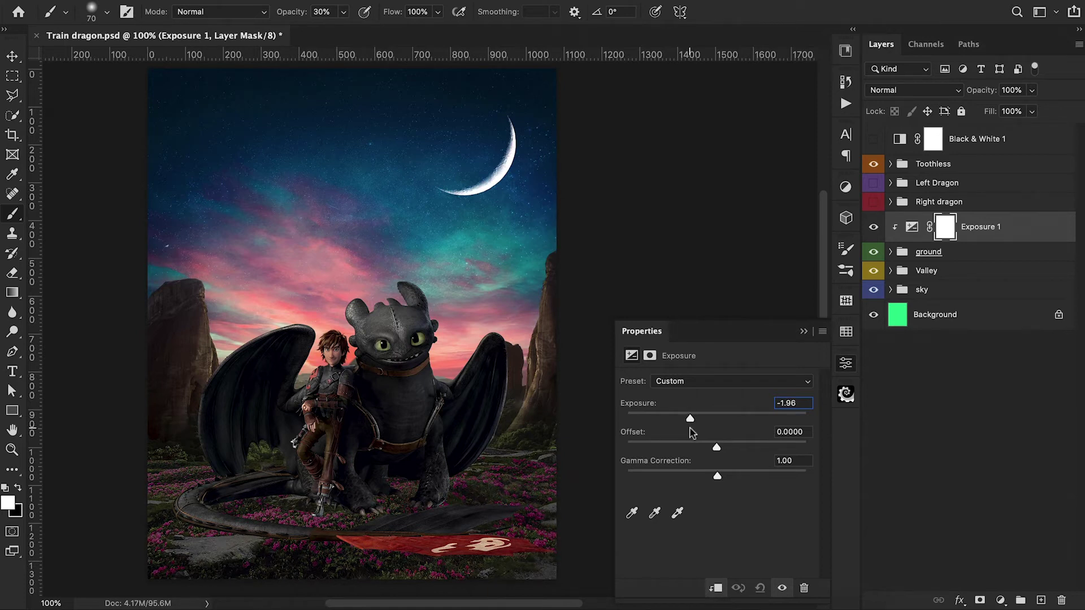
{"action": "left_click", "coordinate": [802, 331]}
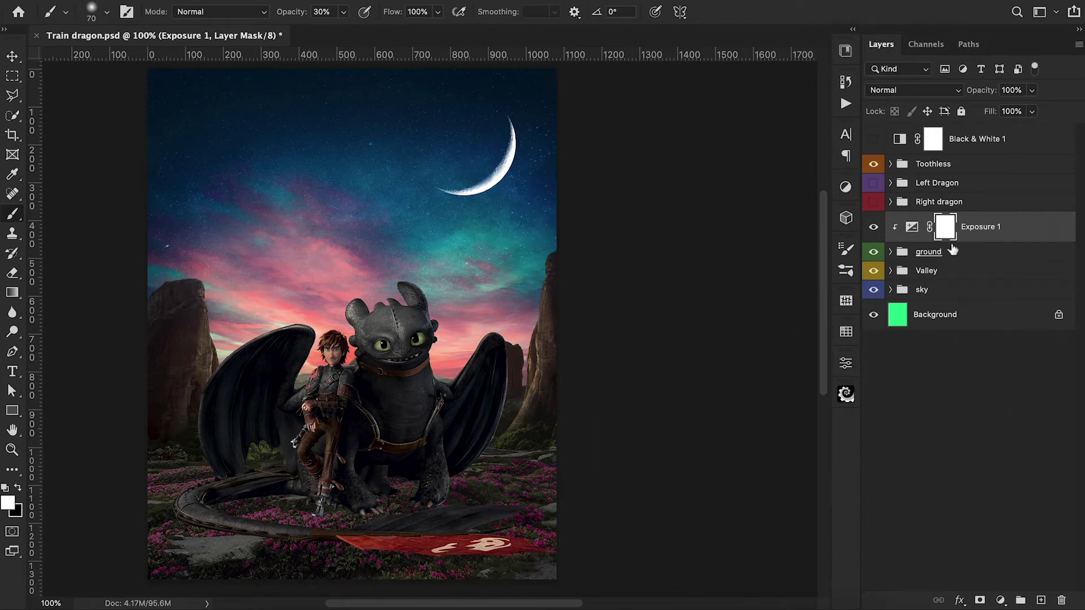
Invert the Exposure mask, paint shadow under and before the dragon with a 175 px white brush at 70% opacity, and name the layer "lighting 1"
{"action": "key", "text": "ctrl+i"}
{"action": "key", "text": "bracketright"}
{"action": "key", "text": "bracketright"}
{"action": "key", "text": "bracketright"}
{"action": "key", "text": "bracketright"}
{"action": "key", "text": "bracketright"}
{"action": "key", "text": "bracketright"}
{"action": "key", "text": "7"}
{"action": "left_click_drag", "start_coordinate": [367, 497], "coordinate": [237, 508]}
{"action": "mouse_move", "coordinate": [443, 532]}
{"action": "left_mouse_down"}
{"action": "mouse_move", "coordinate": [263, 569]}
{"action": "mouse_move", "coordinate": [254, 544]}
{"action": "mouse_move", "coordinate": [361, 517]}
{"action": "mouse_move", "coordinate": [343, 483]}
{"action": "mouse_move", "coordinate": [189, 523]}
{"action": "mouse_move", "coordinate": [218, 540]}
{"action": "mouse_move", "coordinate": [193, 539]}
{"action": "mouse_move", "coordinate": [250, 584]}
{"action": "mouse_move", "coordinate": [228, 541]}
{"action": "mouse_move", "coordinate": [245, 489]}
{"action": "mouse_move", "coordinate": [274, 485]}
{"action": "mouse_move", "coordinate": [309, 521]}
{"action": "mouse_move", "coordinate": [325, 497]}
{"action": "mouse_move", "coordinate": [437, 567]}
{"action": "mouse_move", "coordinate": [496, 559]}
{"action": "mouse_move", "coordinate": [487, 538]}
{"action": "mouse_move", "coordinate": [356, 580]}
{"action": "mouse_move", "coordinate": [545, 589]}
{"action": "mouse_move", "coordinate": [465, 545]}
{"action": "mouse_move", "coordinate": [462, 512]}
{"action": "mouse_move", "coordinate": [481, 541]}
{"action": "mouse_move", "coordinate": [311, 522]}
{"action": "mouse_move", "coordinate": [288, 511]}
{"action": "mouse_move", "coordinate": [299, 506]}
{"action": "mouse_move", "coordinate": [190, 538]}
{"action": "mouse_move", "coordinate": [288, 580]}
{"action": "left_mouse_up"}
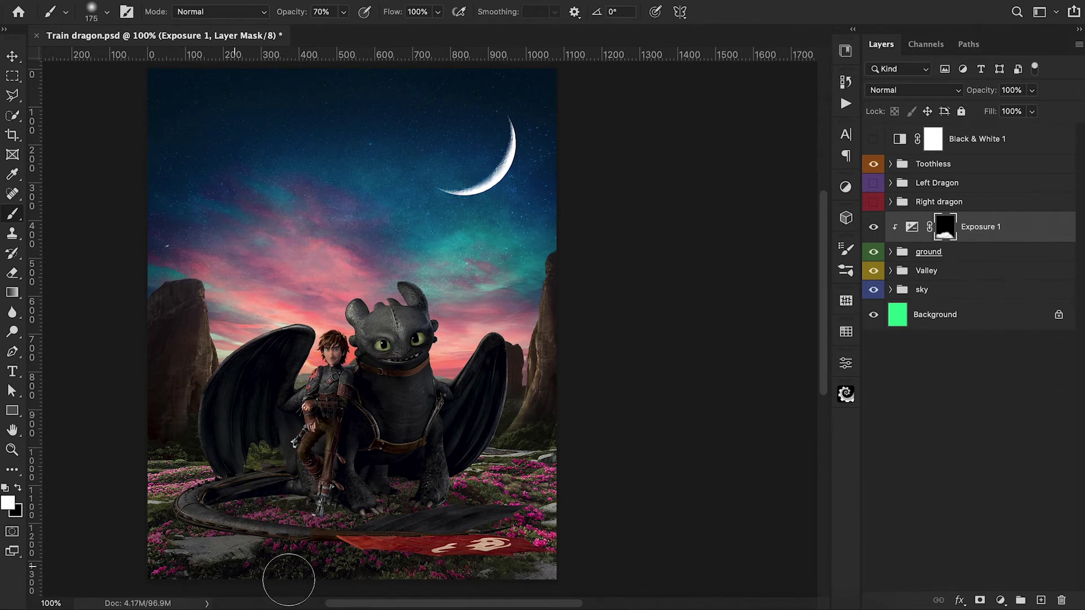
Add a second Exposure adjustment clipped to the ground and set its exposure to -2.91
{"action": "left_click", "coordinate": [1000, 599]}
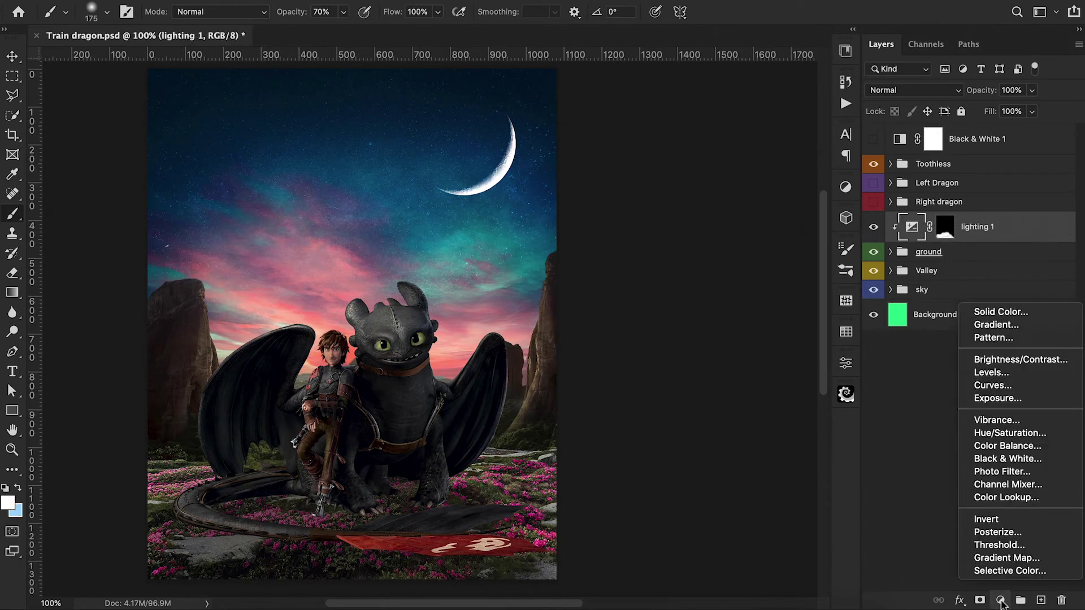
{"action": "left_click", "coordinate": [1014, 400]}
{"action": "left_click", "coordinate": [900, 244], "text": "alt"}
{"action": "left_click_drag", "start_coordinate": [716, 419], "coordinate": [679, 433]}
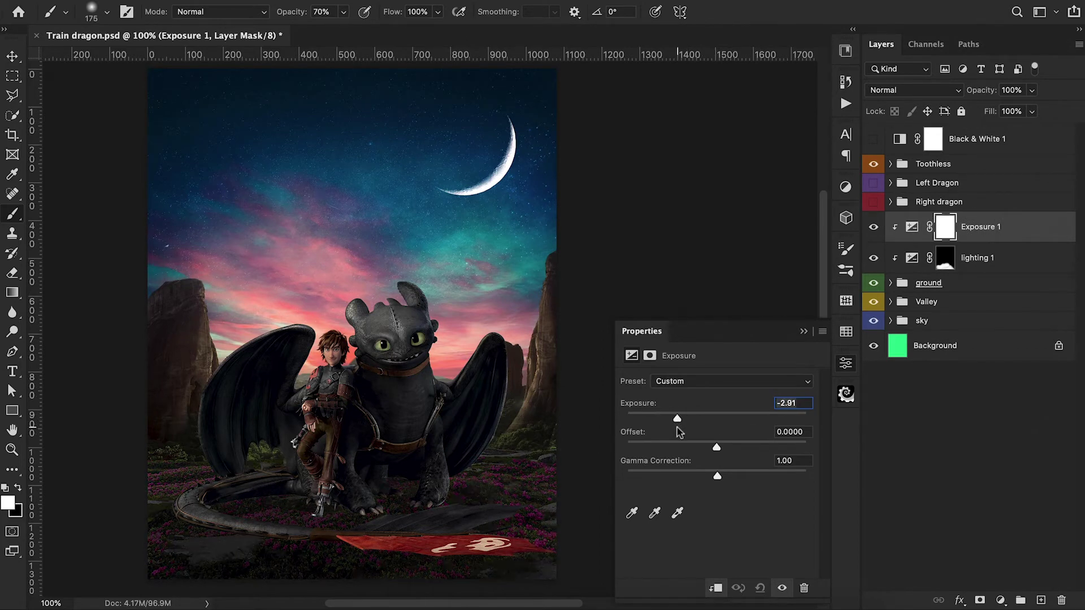
{"action": "left_click", "coordinate": [805, 329]}
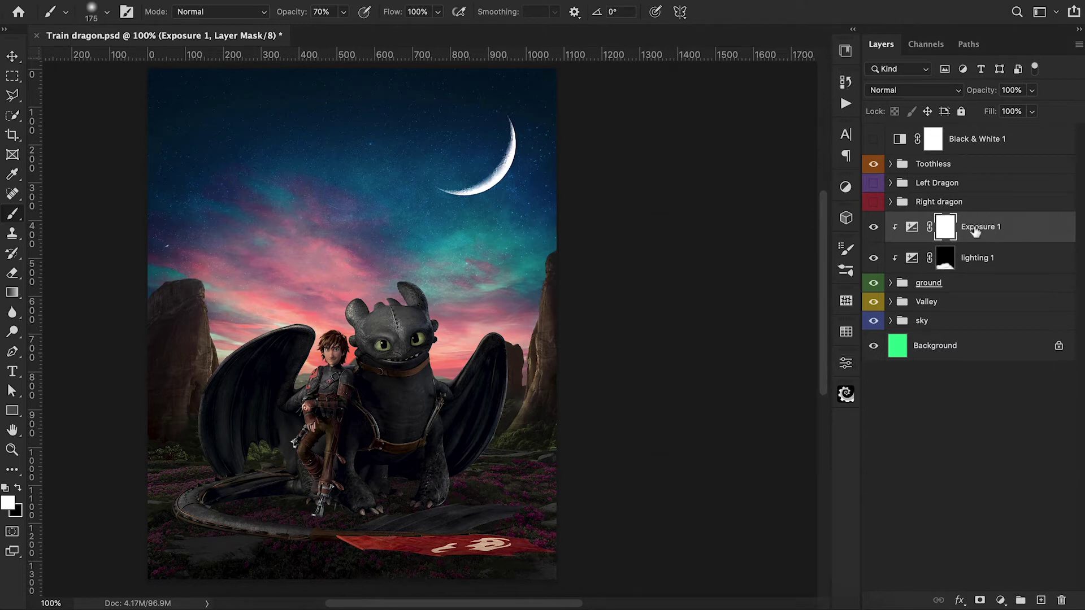
Invert the second Exposure layer's mask to black and name the layer "lighting 2"
{"action": "key", "text": "ctrl+i"}
{"action": "double_click", "coordinate": [977, 226]}
{"action": "type", "text": "lighting 2"}
{"action": "key", "text": "Return"}
Paint contact shadows under the dragon, tail and rider's feet in white on the "lighting 2" mask, finishing with a 60 px brush at 40% opacity
{"action": "key", "text": "0"}
{"action": "mouse_move", "coordinate": [384, 455]}
{"action": "left_mouse_down"}
{"action": "mouse_move", "coordinate": [404, 477]}
{"action": "mouse_move", "coordinate": [339, 492]}
{"action": "mouse_move", "coordinate": [411, 496]}
{"action": "left_mouse_up"}
{"action": "key", "text": "bracketleft"}
{"action": "key", "text": "bracketleft"}
{"action": "key", "text": "bracketleft"}
{"action": "mouse_move", "coordinate": [330, 490]}
{"action": "left_mouse_down"}
{"action": "mouse_move", "coordinate": [285, 482]}
{"action": "mouse_move", "coordinate": [205, 499]}
{"action": "mouse_move", "coordinate": [176, 521]}
{"action": "mouse_move", "coordinate": [470, 554]}
{"action": "mouse_move", "coordinate": [510, 523]}
{"action": "left_mouse_up"}
{"action": "key", "text": "bracketleft"}
{"action": "key", "text": "bracketleft"}
{"action": "key", "text": "bracketleft"}
{"action": "key", "text": "bracketleft"}
{"action": "key", "text": "4"}
{"action": "mouse_move", "coordinate": [461, 487]}
{"action": "left_mouse_down"}
{"action": "mouse_move", "coordinate": [442, 505]}
{"action": "mouse_move", "coordinate": [432, 493]}
{"action": "mouse_move", "coordinate": [406, 518]}
{"action": "mouse_move", "coordinate": [330, 514]}
{"action": "left_mouse_up"}
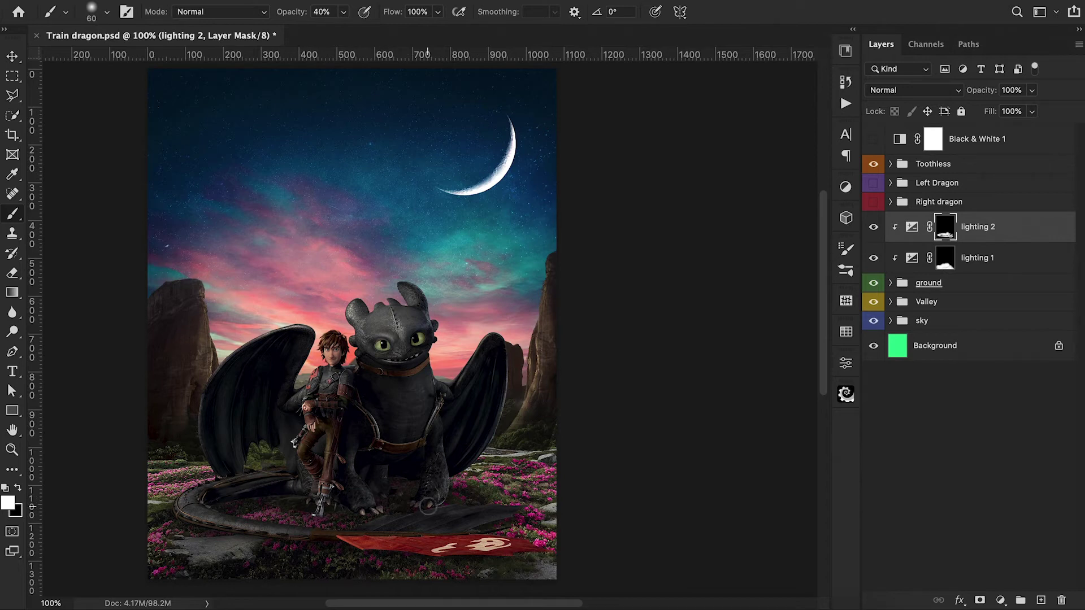
With the Black & White check layer shown, darken the ground's outer areas on the "lighting 1" mask using a 250 px brush at 20% opacity
{"action": "key", "text": "ctrl+minus"}
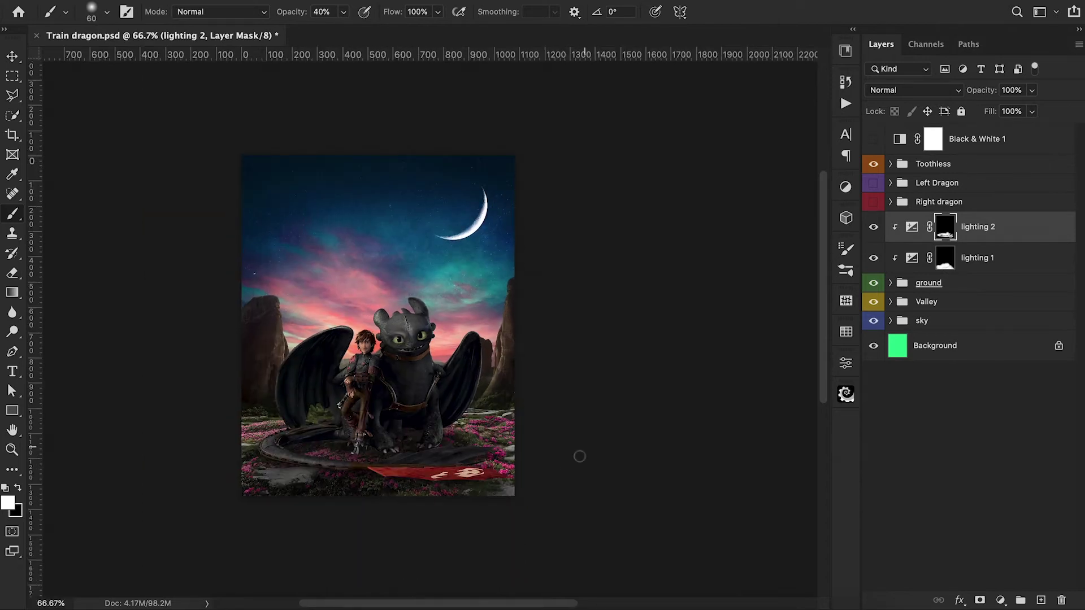
{"action": "left_click", "coordinate": [873, 141]}
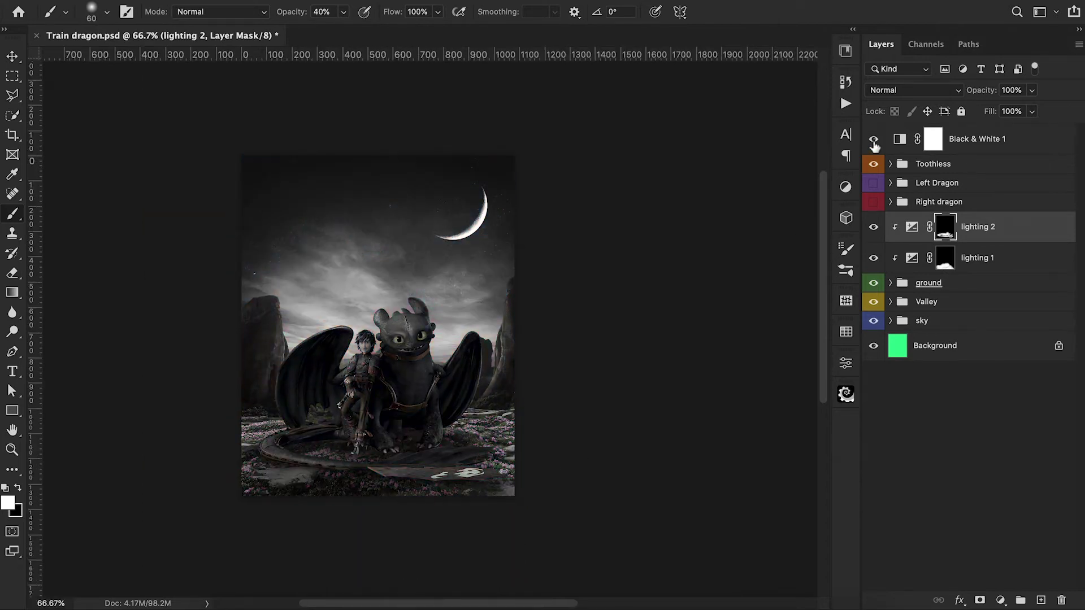
{"action": "left_click", "coordinate": [944, 257]}
{"action": "key", "text": "bracketright"}
{"action": "key", "text": "bracketright"}
{"action": "key", "text": "bracketright"}
{"action": "key", "text": "bracketright"}
{"action": "key", "text": "bracketright"}
{"action": "key", "text": "bracketright"}
{"action": "key", "text": "bracketright"}
{"action": "key", "text": "bracketright"}
{"action": "key", "text": "bracketright"}
{"action": "key", "text": "2"}
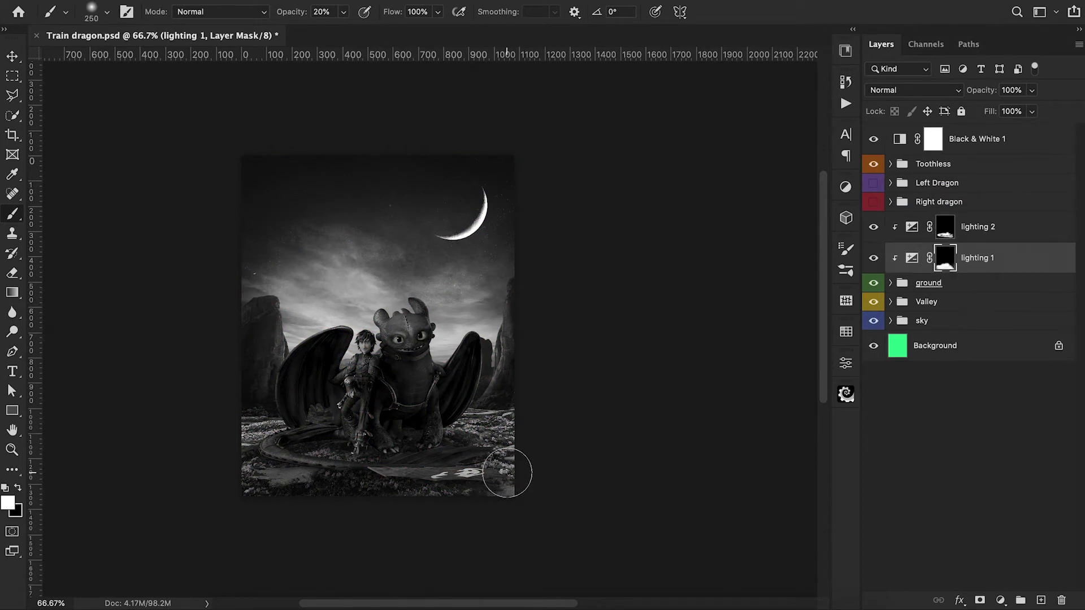
{"action": "left_click_drag", "start_coordinate": [255, 435], "coordinate": [246, 449]}
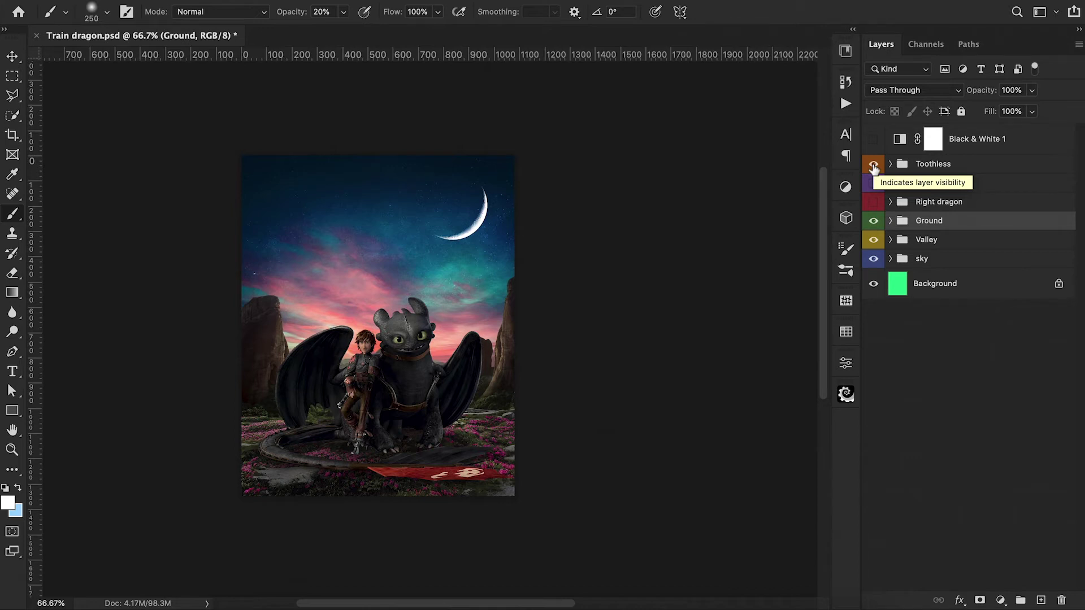
Hide the Toothless group and add a clipped Color Balance adjustment above "color match 2" in the Valley group
{"action": "left_click", "coordinate": [873, 165]}
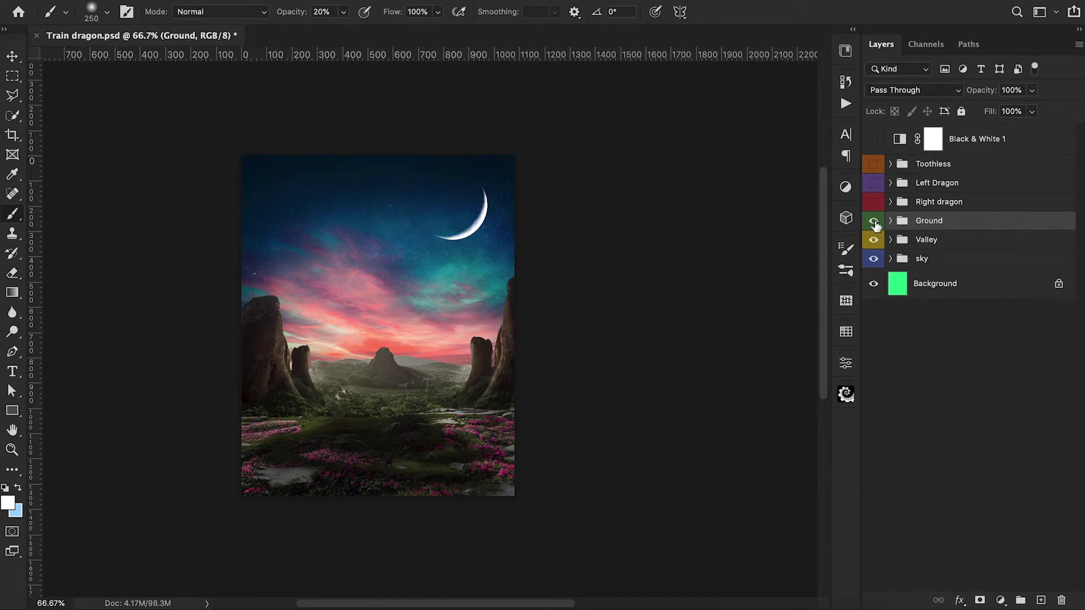
{"action": "left_click", "coordinate": [889, 239]}
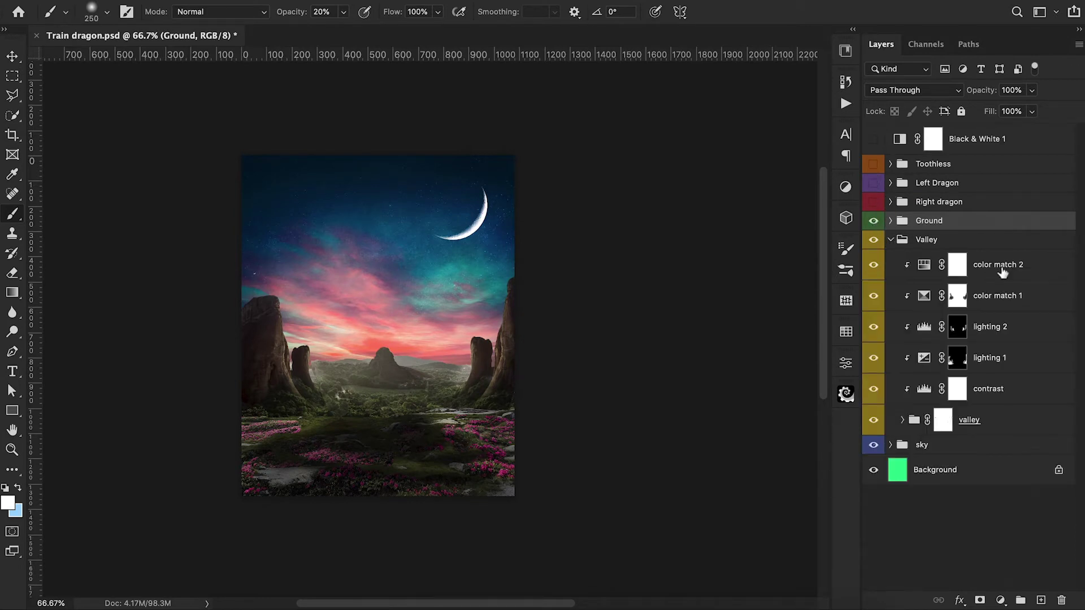
{"action": "left_click", "coordinate": [998, 270]}
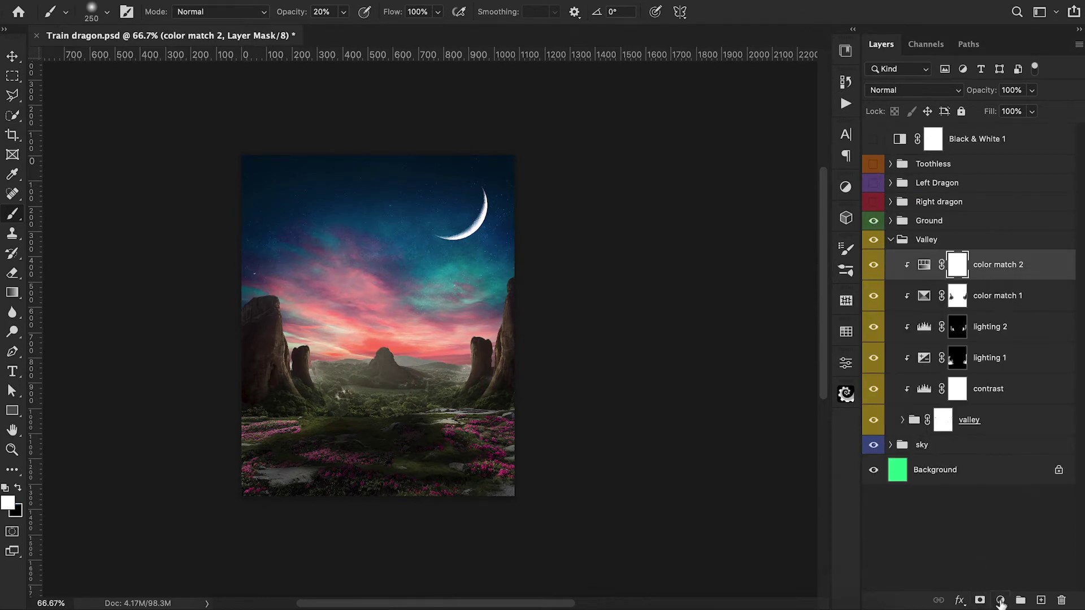
{"action": "left_click", "coordinate": [1001, 601]}
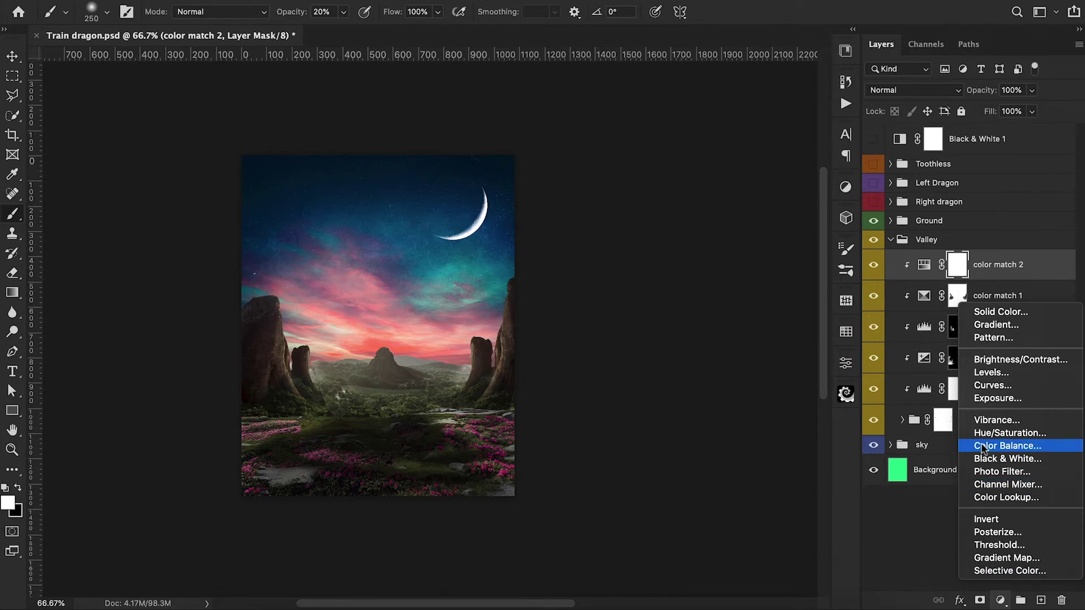
{"action": "left_click", "coordinate": [1008, 446]}
{"action": "left_click", "coordinate": [912, 283], "text": "alt"}
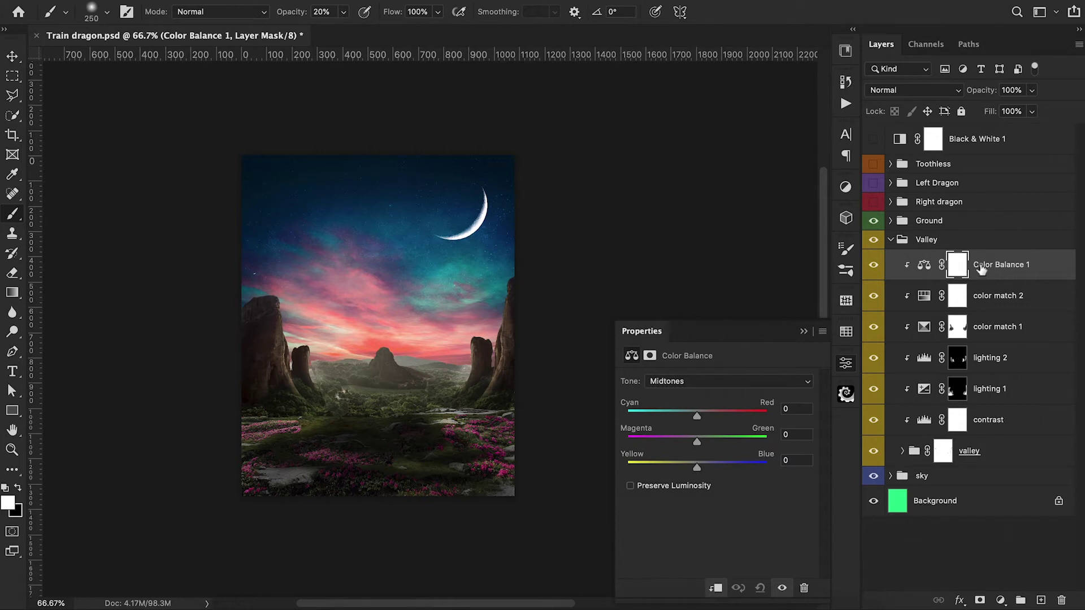
Add a second clipped Color Balance in the Valley group, naming the upper one "color outer" and the lower one "color inner"
{"action": "left_click", "coordinate": [1001, 600]}
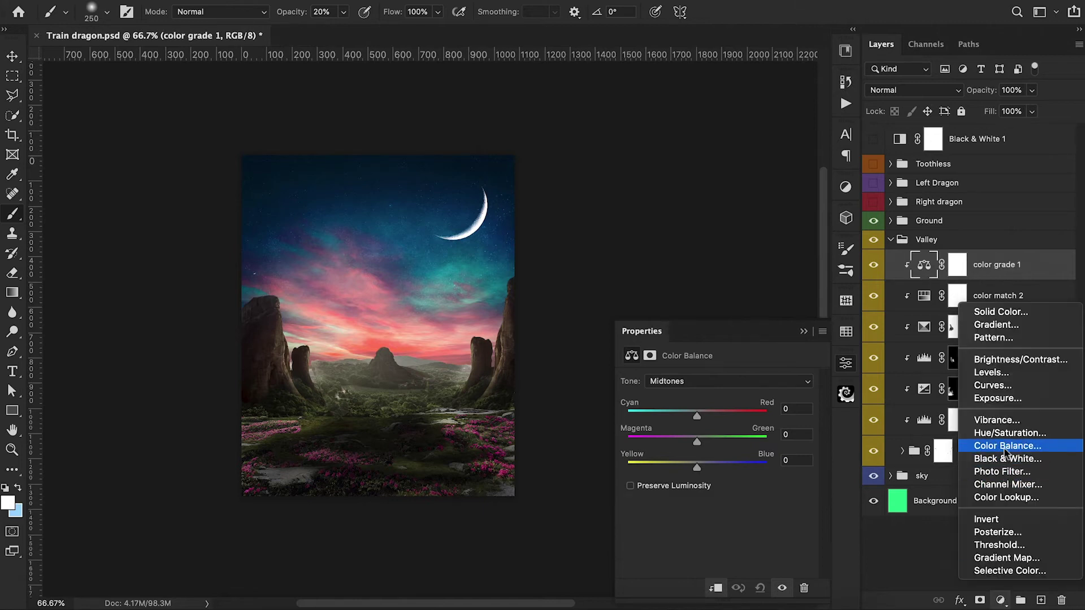
{"action": "left_click", "coordinate": [1005, 449]}
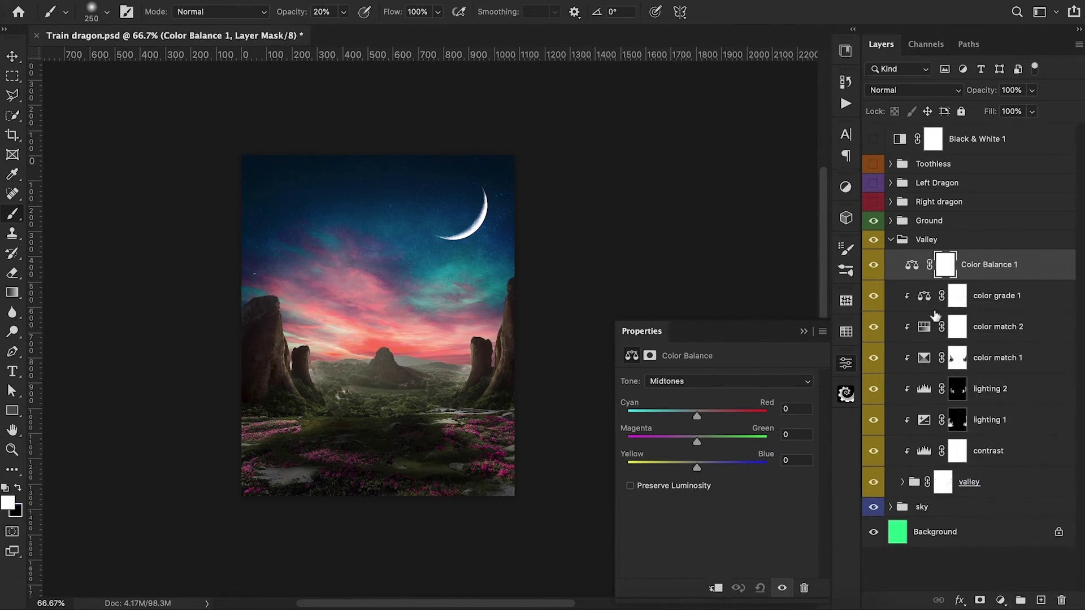
{"action": "double_click", "coordinate": [990, 266]}
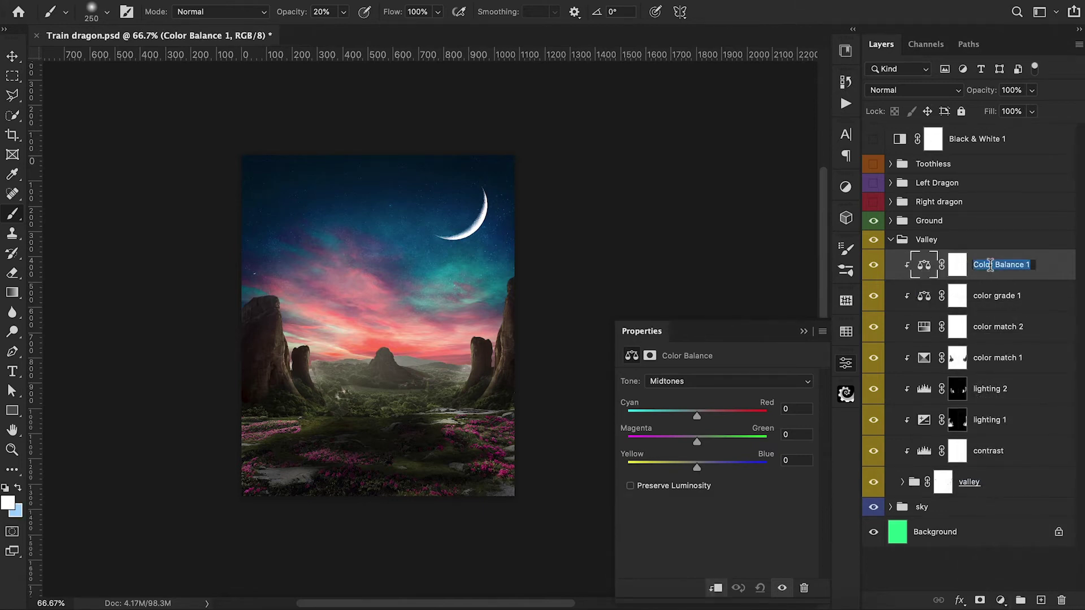
{"action": "type", "text": "color outer"}
{"action": "key", "text": "Return"}
{"action": "double_click", "coordinate": [996, 296]}
{"action": "type", "text": "color inner"}
{"action": "key", "text": "Return"}
Shift the "color inner" midtones toward red and magenta, and its highlights to red +10 with more yellow
{"action": "left_click_drag", "start_coordinate": [696, 416], "coordinate": [690, 444]}
{"action": "left_click", "coordinate": [709, 416]}
{"action": "left_click", "coordinate": [701, 381]}
{"action": "left_click", "coordinate": [701, 392]}
{"action": "left_click_drag", "start_coordinate": [697, 417], "coordinate": [703, 419]}
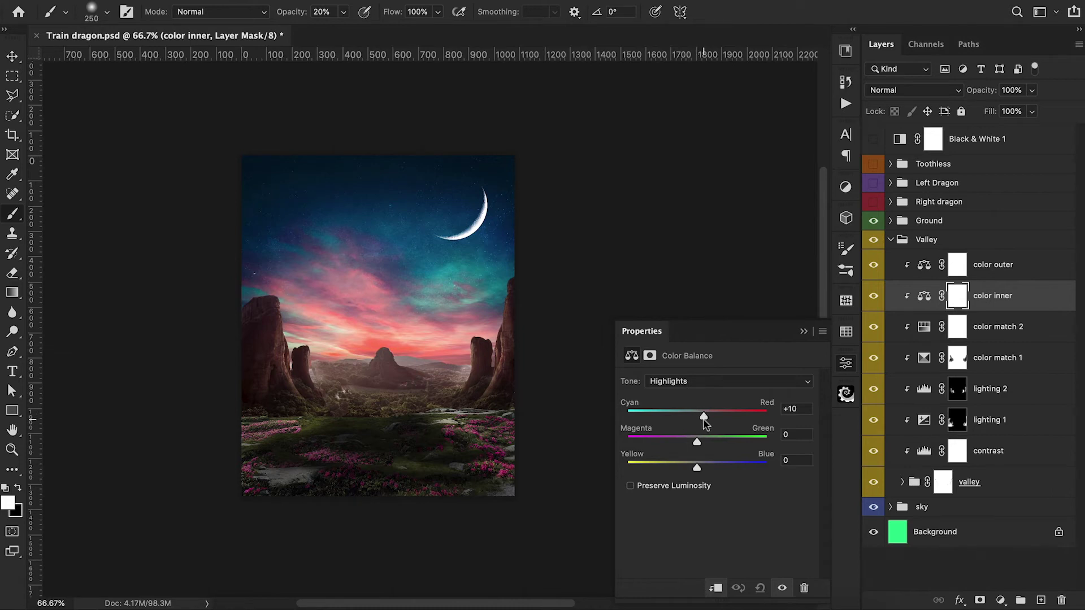
{"action": "mouse_move", "coordinate": [697, 468]}
{"action": "left_mouse_down"}
{"action": "mouse_move", "coordinate": [690, 443]}
{"action": "mouse_move", "coordinate": [691, 469]}
{"action": "left_mouse_up"}
Set the "color inner" shadows to red +5, magenta -10 and yellow -9, and lower the layer's opacity to 47%
{"action": "left_click", "coordinate": [700, 381]}
{"action": "left_click", "coordinate": [700, 355]}
{"action": "left_click_drag", "start_coordinate": [699, 419], "coordinate": [690, 443]}
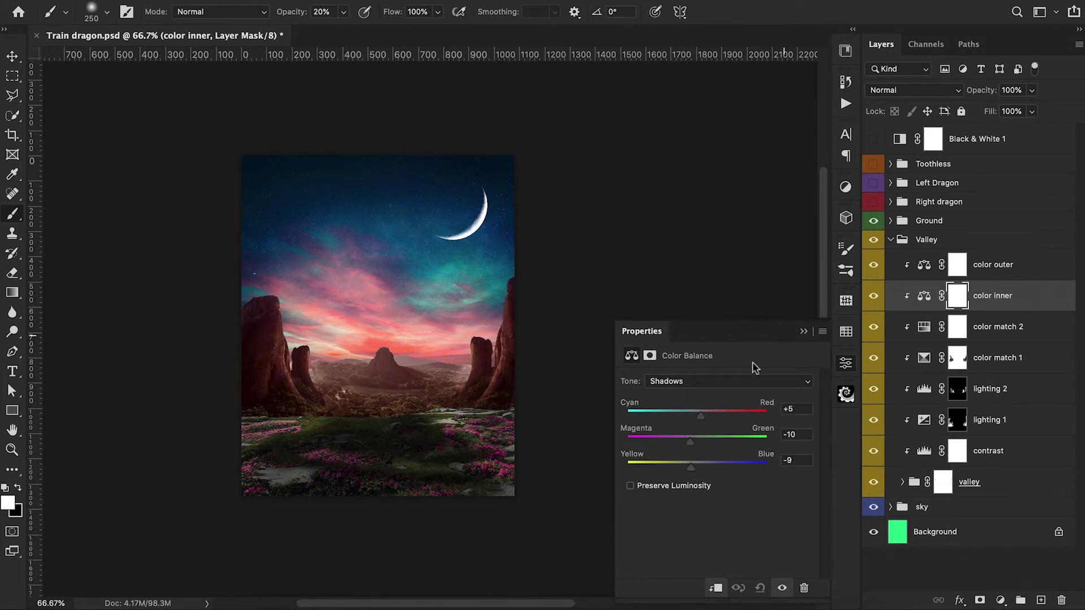
{"action": "left_click", "coordinate": [803, 331]}
{"action": "mouse_move", "coordinate": [986, 91]}
{"action": "left_mouse_down"}
{"action": "mouse_move", "coordinate": [955, 107]}
{"action": "mouse_move", "coordinate": [981, 99]}
{"action": "left_mouse_up"}
Invert the "color inner" mask and paint the warm tint over the central valley in white, finishing with a 125 px brush at 40% opacity
{"action": "key", "text": "ctrl+i"}
{"action": "key", "text": "0"}
{"action": "mouse_move", "coordinate": [420, 399]}
{"action": "left_mouse_down"}
{"action": "mouse_move", "coordinate": [341, 369]}
{"action": "mouse_move", "coordinate": [351, 391]}
{"action": "mouse_move", "coordinate": [419, 383]}
{"action": "mouse_move", "coordinate": [454, 361]}
{"action": "left_mouse_up"}
{"action": "key", "text": "4"}
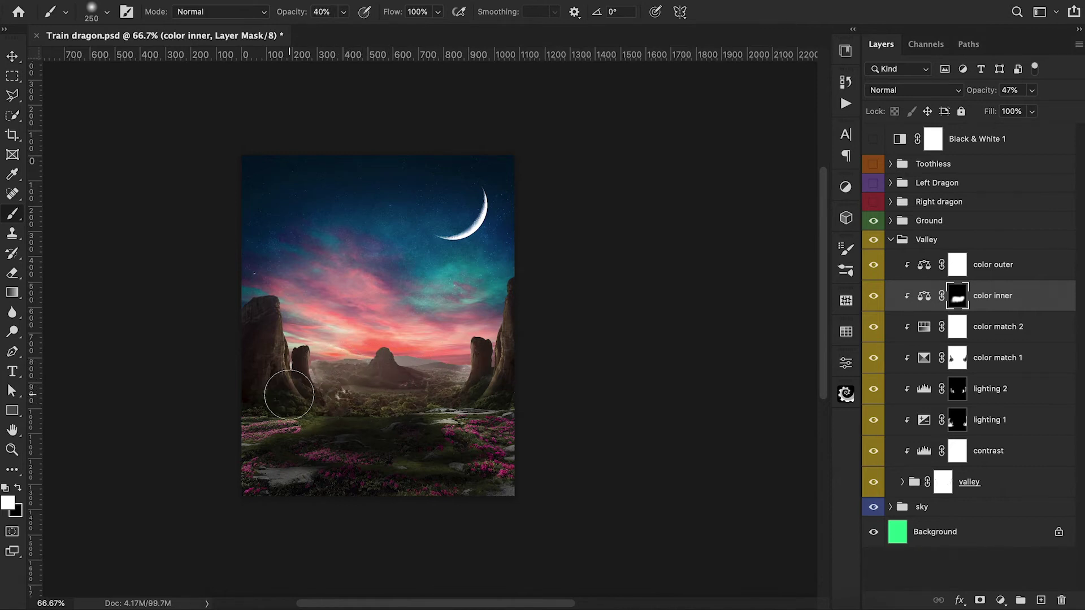
{"action": "key", "text": "bracketleft"}
{"action": "key", "text": "bracketleft"}
{"action": "key", "text": "bracketleft"}
{"action": "key", "text": "bracketleft"}
{"action": "mouse_move", "coordinate": [321, 424]}
{"action": "left_mouse_down"}
{"action": "mouse_move", "coordinate": [477, 386]}
{"action": "mouse_move", "coordinate": [500, 330]}
{"action": "mouse_move", "coordinate": [441, 403]}
{"action": "mouse_move", "coordinate": [343, 408]}
{"action": "mouse_move", "coordinate": [325, 379]}
{"action": "left_mouse_up"}
Set the "color outer" Color Balance midtones to cyan -13 and blue +9
{"action": "double_click", "coordinate": [923, 265]}
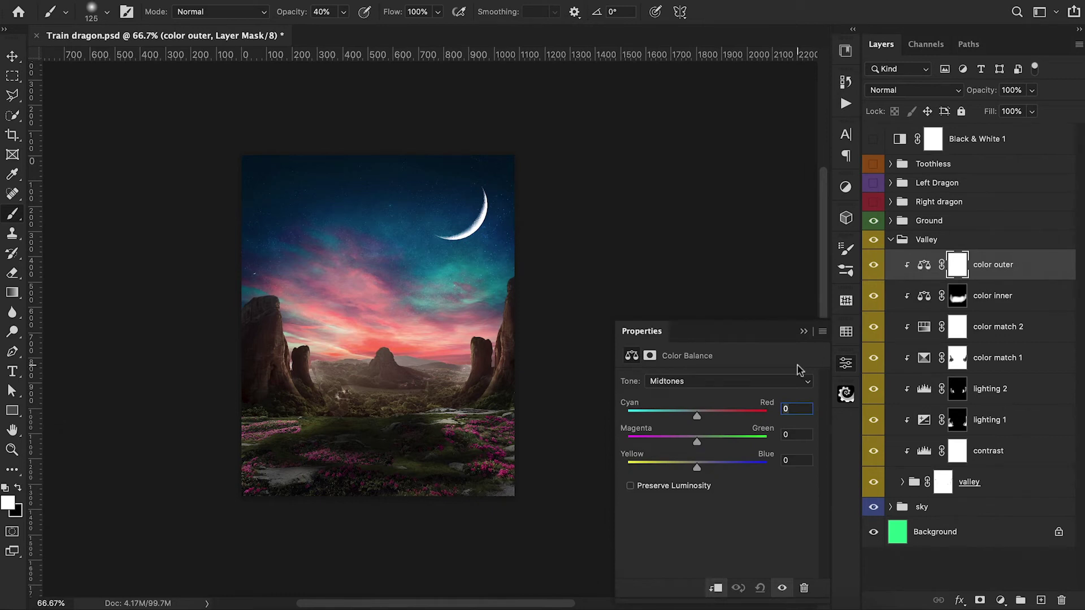
{"action": "left_click_drag", "start_coordinate": [697, 416], "coordinate": [689, 419]}
{"action": "left_click_drag", "start_coordinate": [697, 468], "coordinate": [703, 469]}
Shift the "color outer" shadows slightly toward cyan and set their blue to +6
{"action": "left_click", "coordinate": [700, 381]}
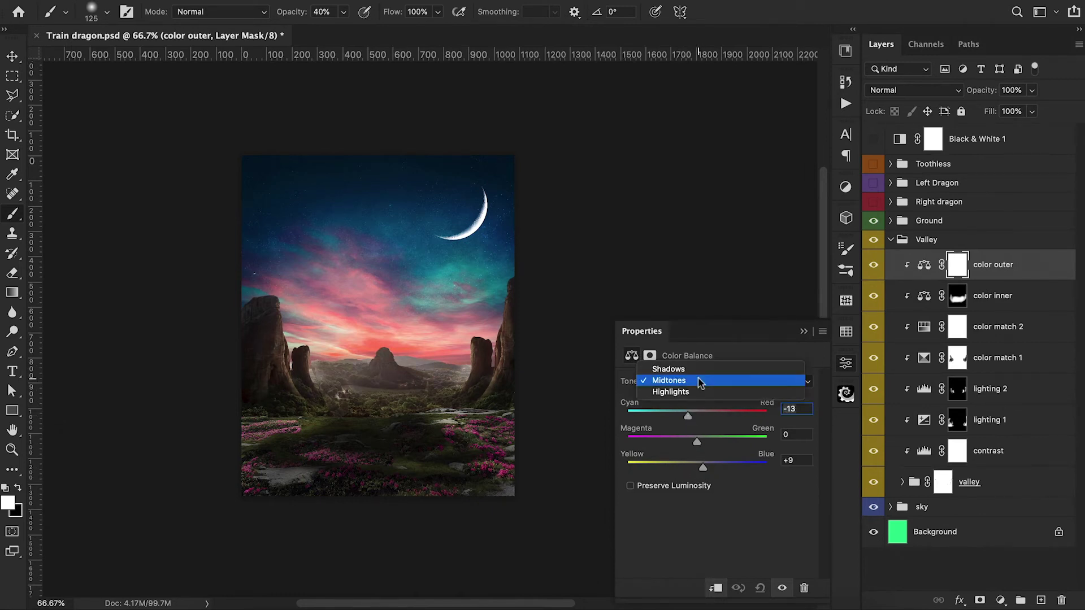
{"action": "left_click", "coordinate": [699, 366]}
{"action": "left_click_drag", "start_coordinate": [698, 419], "coordinate": [694, 418]}
{"action": "left_click_drag", "start_coordinate": [697, 467], "coordinate": [702, 471]}
Set the "color outer" highlights to cyan -6 and blue +9
{"action": "left_click", "coordinate": [700, 380]}
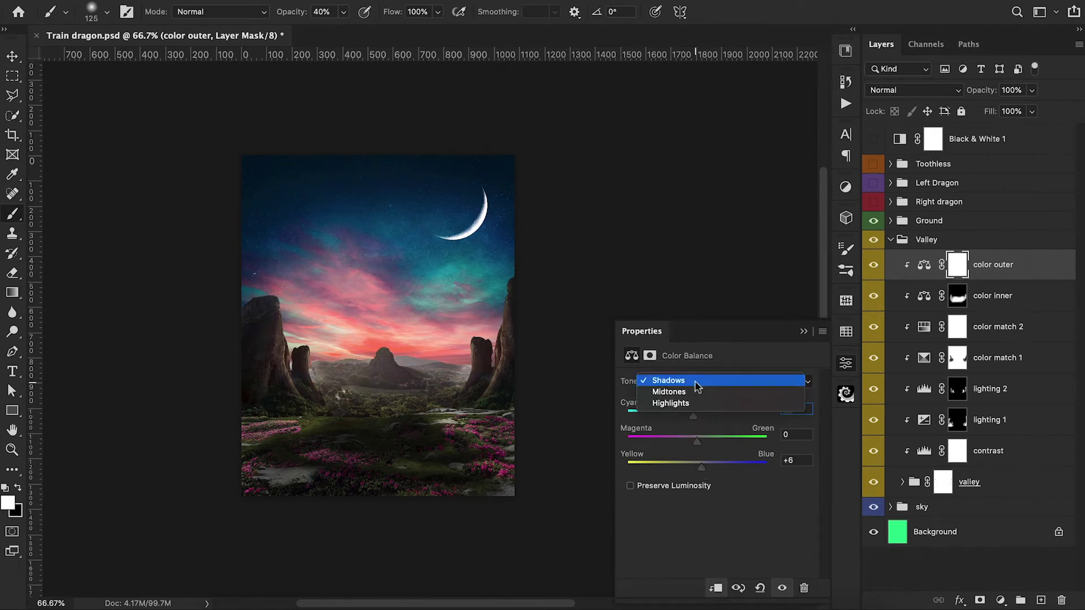
{"action": "left_click", "coordinate": [690, 404]}
{"action": "left_click_drag", "start_coordinate": [695, 417], "coordinate": [692, 417]}
{"action": "left_click_drag", "start_coordinate": [697, 467], "coordinate": [697, 470]}
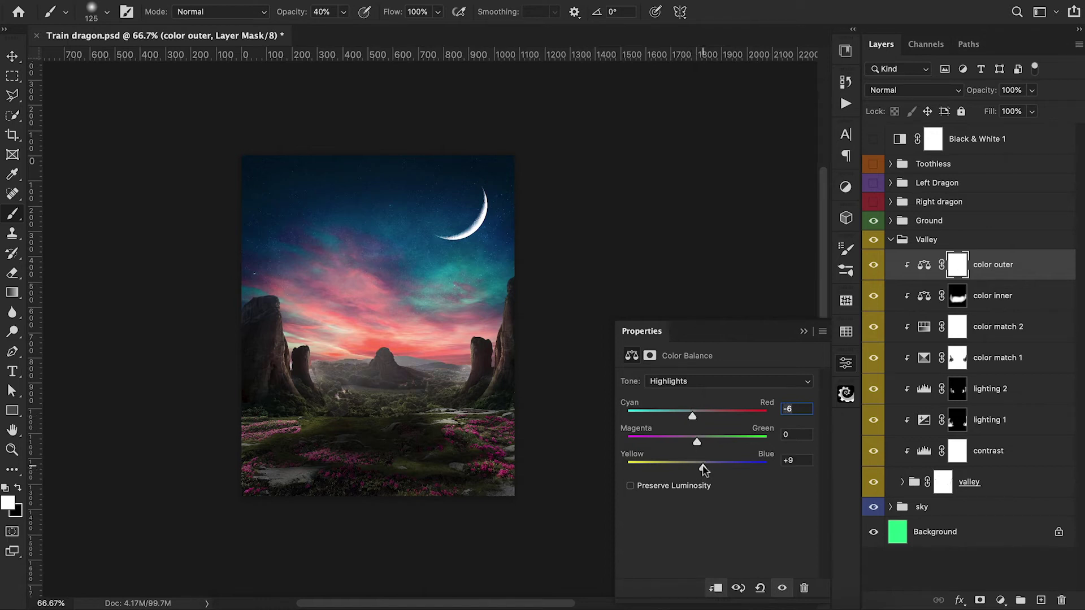
Invert the "color outer" mask and paint the cool tint over the outer cliffs in white with a 60 to 90 px brush
{"action": "left_click", "coordinate": [804, 332]}
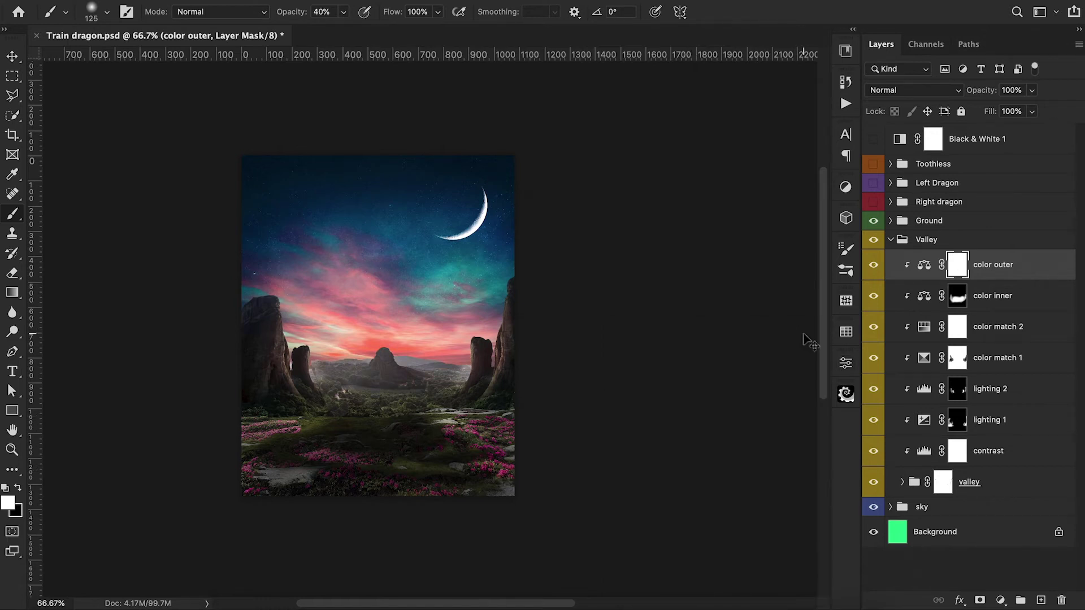
{"action": "key", "text": "ctrl+i"}
{"action": "key", "text": "0"}
{"action": "key", "text": "bracketleft"}
{"action": "key", "text": "bracketleft"}
{"action": "key", "text": "bracketleft"}
{"action": "key", "text": "bracketleft"}
{"action": "key", "text": "bracketleft"}
{"action": "key", "text": "bracketright"}
{"action": "key", "text": "bracketright"}
{"action": "key", "text": "bracketright"}
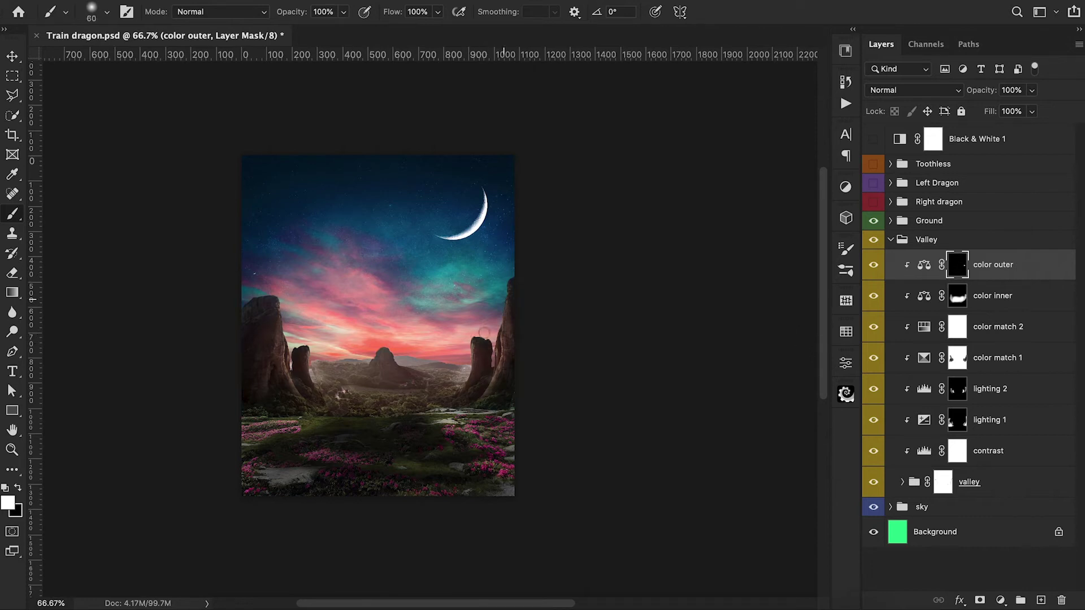
{"action": "left_click_drag", "start_coordinate": [507, 267], "coordinate": [514, 371]}
{"action": "left_click_drag", "start_coordinate": [243, 324], "coordinate": [249, 334]}
{"action": "key", "text": "4"}
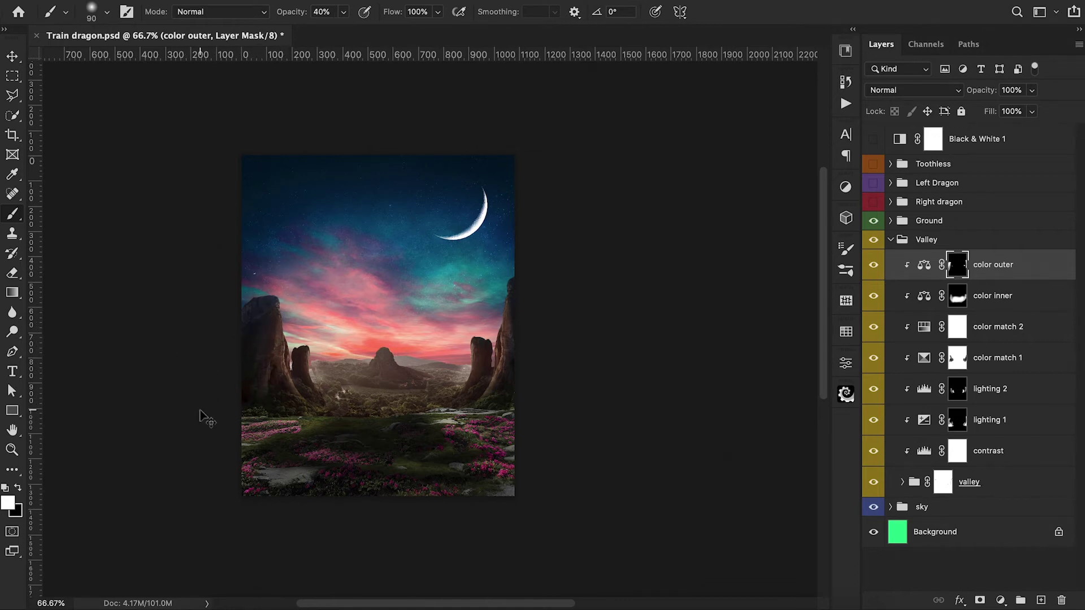
Lower the "color outer" layer's opacity to 74% and show the Toothless group
{"action": "key", "text": "ctrl+minus"}
{"action": "left_click_drag", "start_coordinate": [982, 94], "coordinate": [963, 100]}
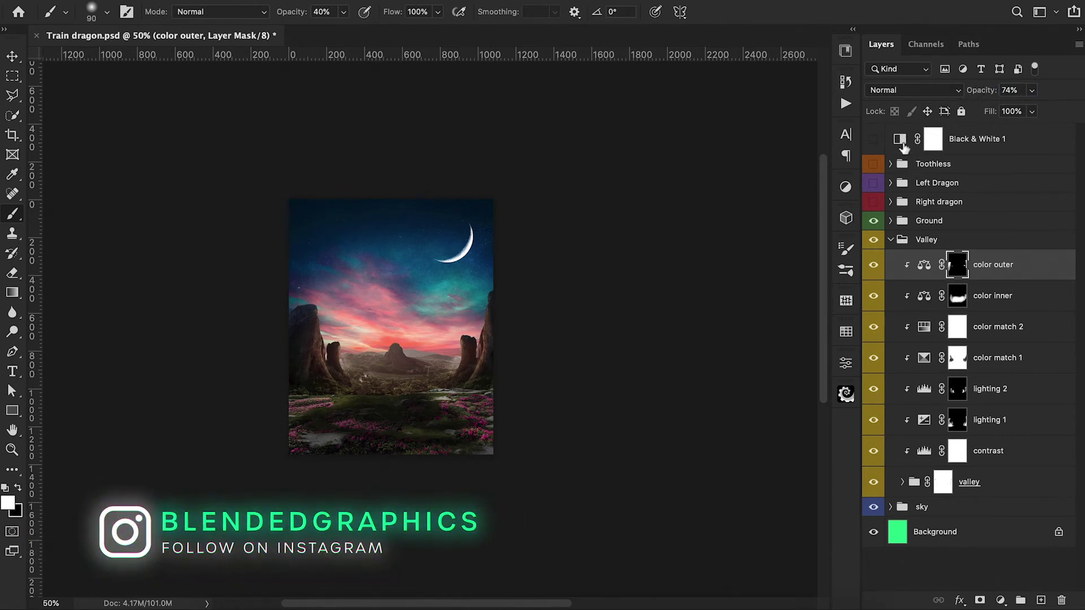
{"action": "left_click", "coordinate": [873, 164]}
Try a clipped Hue/Saturation adjustment above "color outer" in the Valley group with saturation at -8
{"action": "left_click", "coordinate": [957, 326]}
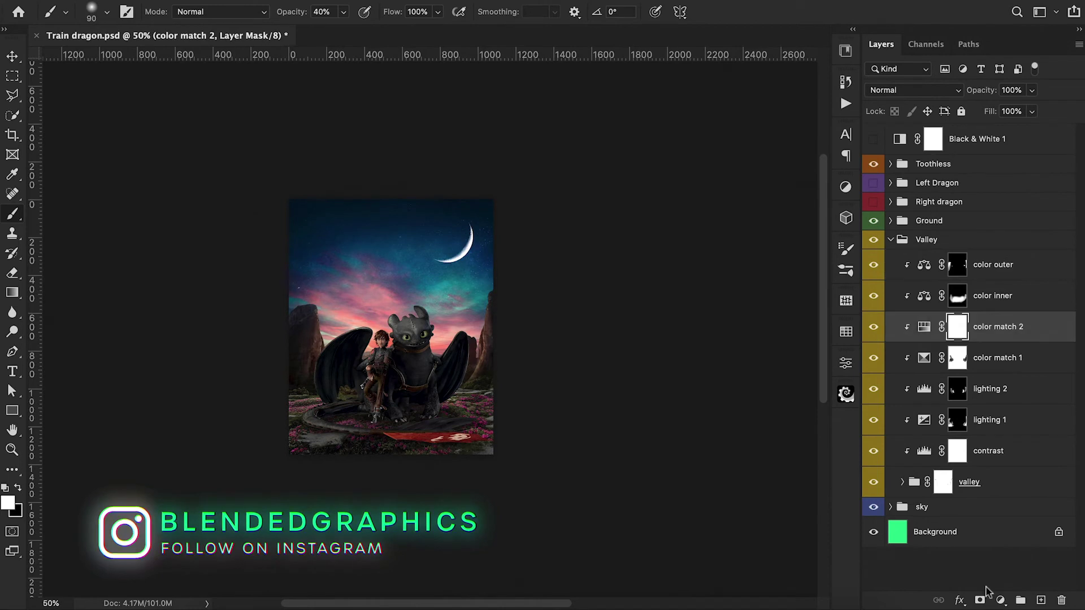
{"action": "left_click", "coordinate": [1000, 600]}
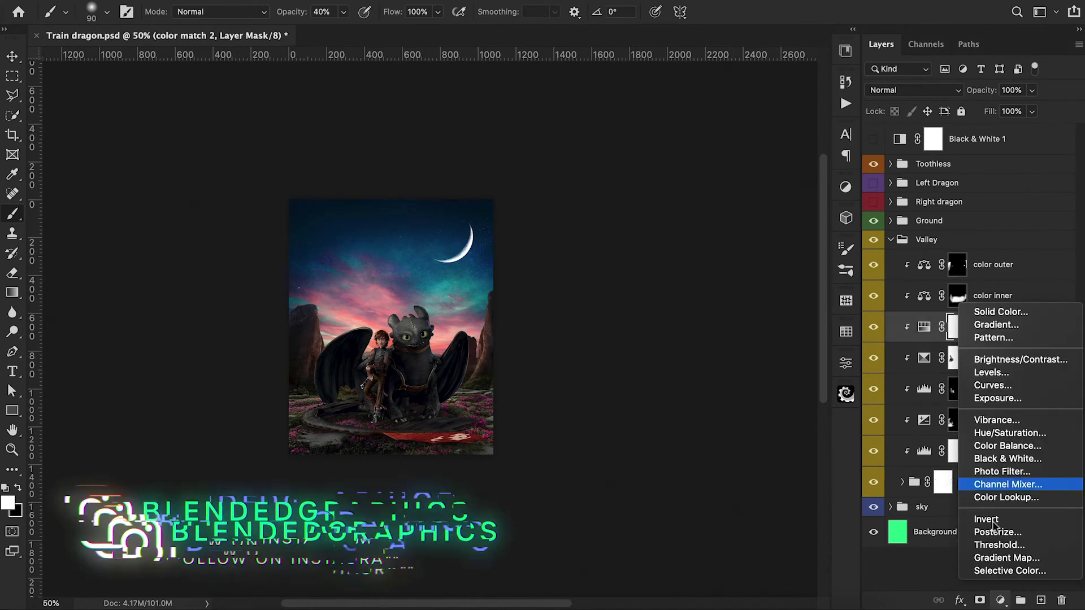
{"action": "left_click", "coordinate": [988, 432]}
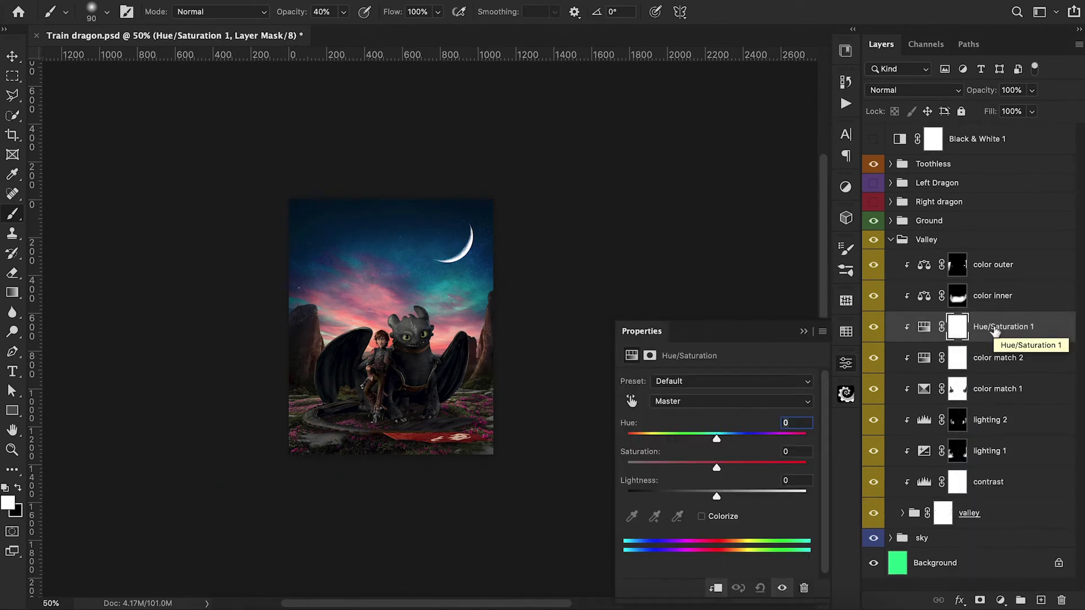
{"action": "left_click_drag", "start_coordinate": [994, 331], "coordinate": [988, 255]}
{"action": "left_click_drag", "start_coordinate": [716, 467], "coordinate": [687, 468]}
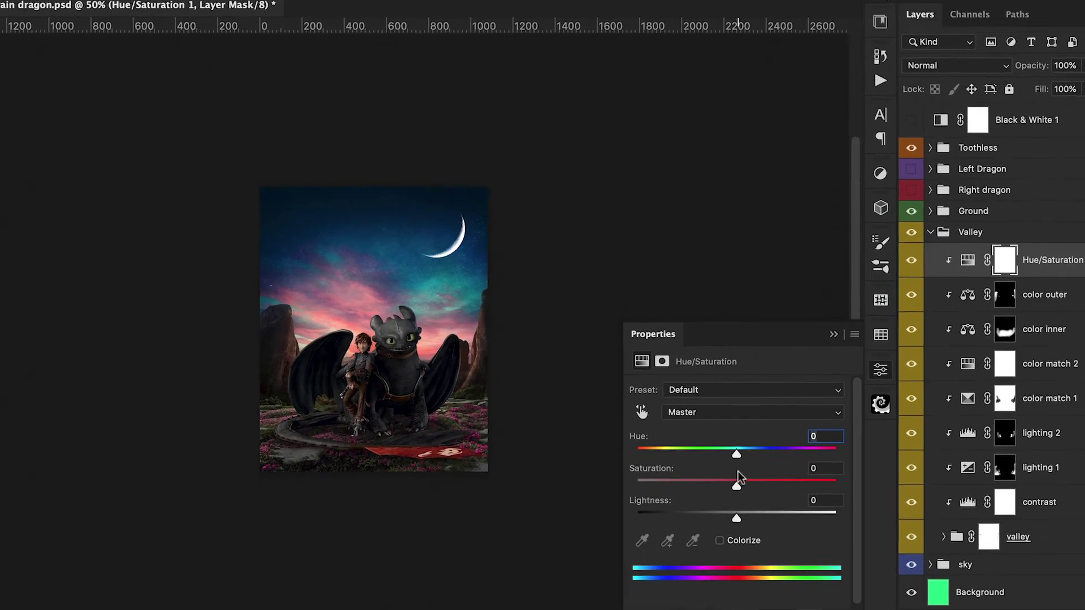
{"action": "left_click_drag", "start_coordinate": [737, 530], "coordinate": [769, 546]}
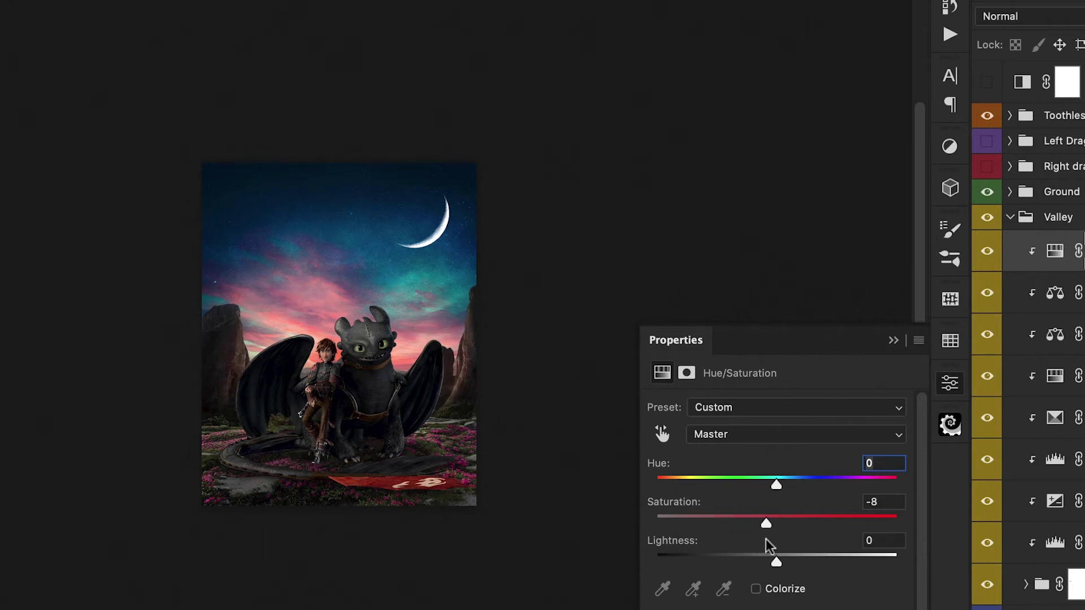
Add a clipped Color Balance layer above "lighting 2" in the Ground group and shift its midtones toward cyan and blue
{"action": "left_click", "coordinate": [1000, 600]}
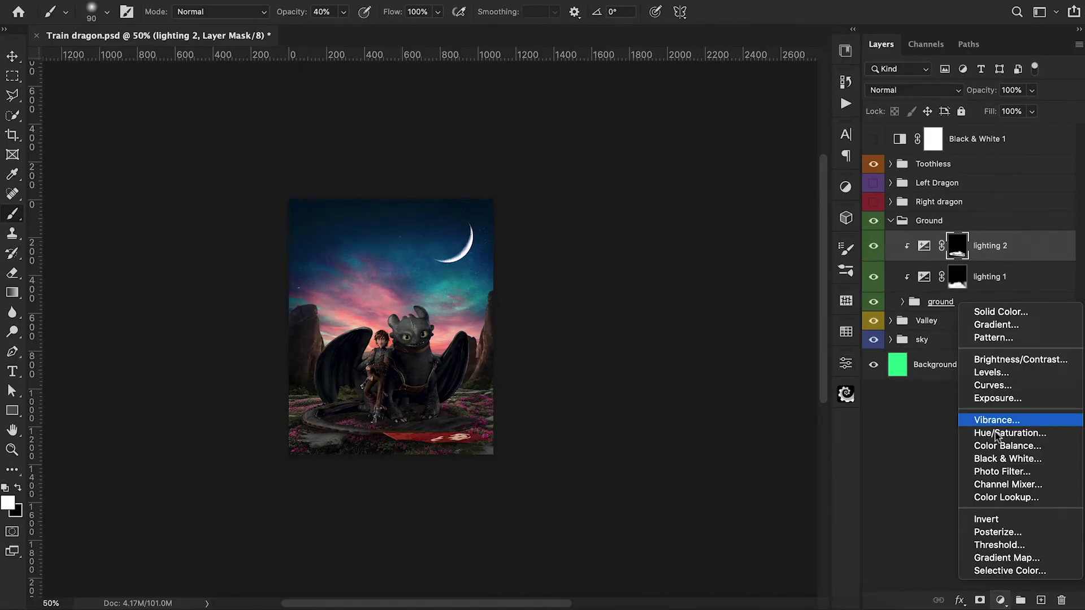
{"action": "left_click", "coordinate": [990, 448]}
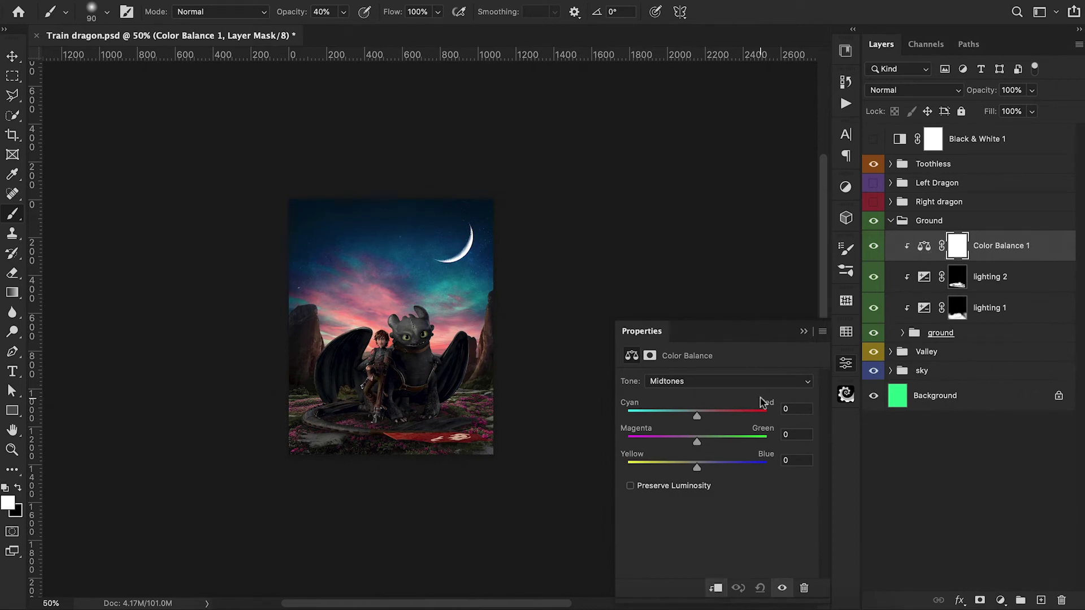
{"action": "left_click", "coordinate": [696, 416]}
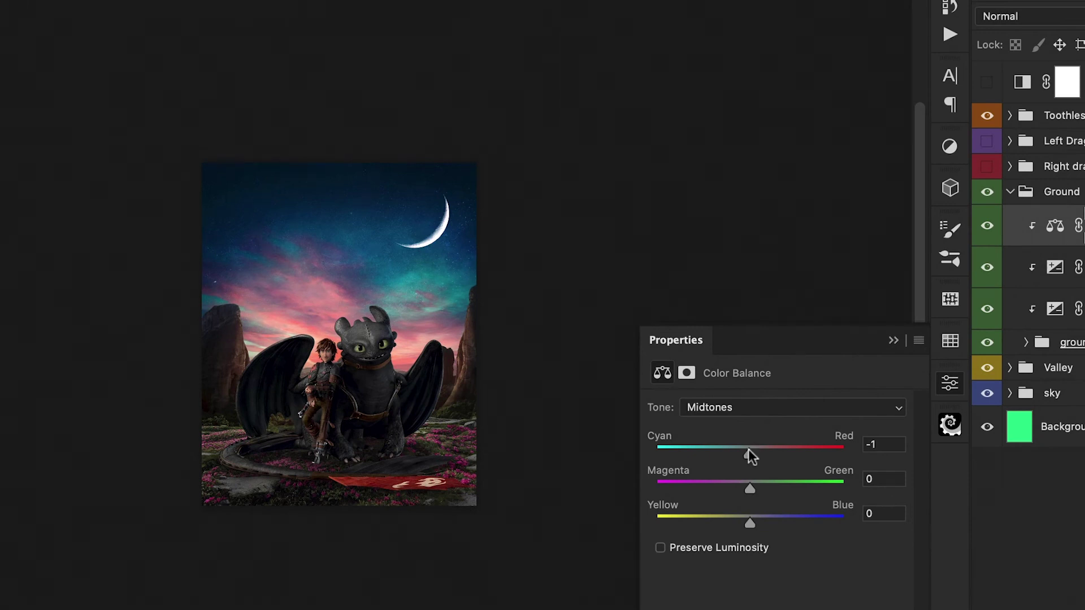
{"action": "left_click_drag", "start_coordinate": [748, 449], "coordinate": [734, 487]}
{"action": "left_click_drag", "start_coordinate": [750, 523], "coordinate": [758, 523]}
Set the ground Color Balance shadows to green +6 and blue +8 with a slight shift toward cyan
{"action": "left_click", "coordinate": [753, 406]}
{"action": "left_click", "coordinate": [752, 389]}
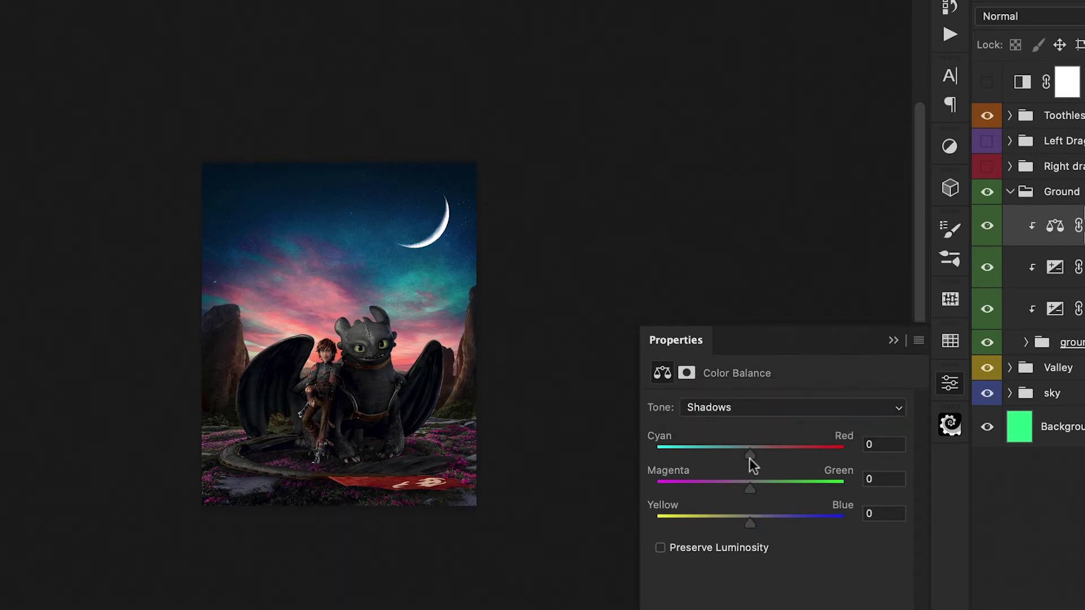
{"action": "left_click_drag", "start_coordinate": [751, 524], "coordinate": [758, 526]}
{"action": "left_click_drag", "start_coordinate": [751, 487], "coordinate": [755, 489]}
Set the ground Color Balance highlights to cyan -5 and enlarge the brush for masking
{"action": "left_click", "coordinate": [751, 407]}
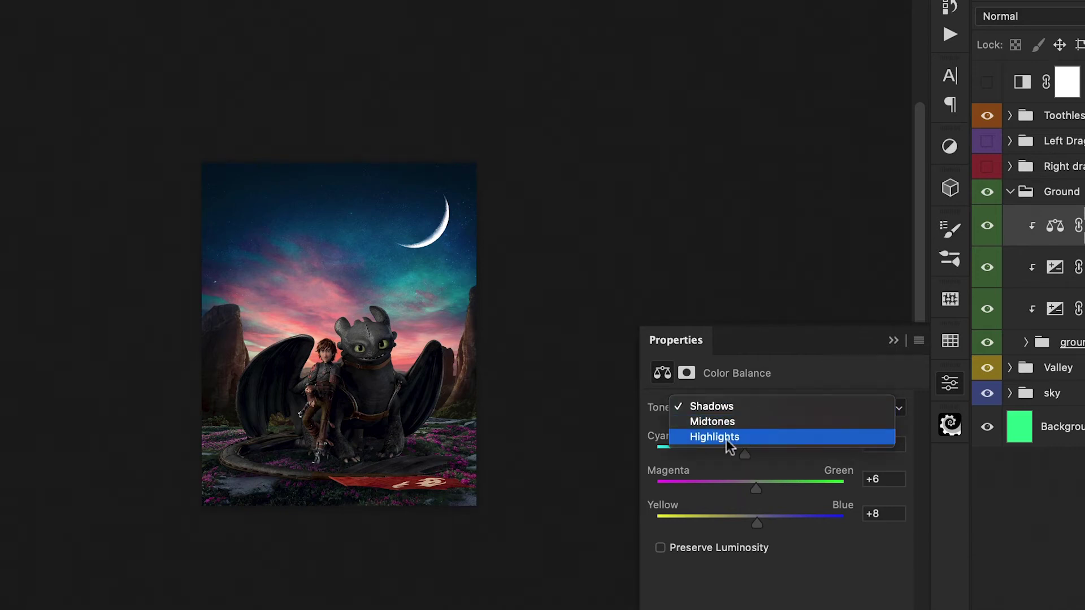
{"action": "left_click", "coordinate": [727, 438]}
{"action": "mouse_move", "coordinate": [749, 452]}
{"action": "left_mouse_down"}
{"action": "mouse_move", "coordinate": [767, 452]}
{"action": "mouse_move", "coordinate": [749, 459]}
{"action": "left_mouse_up"}
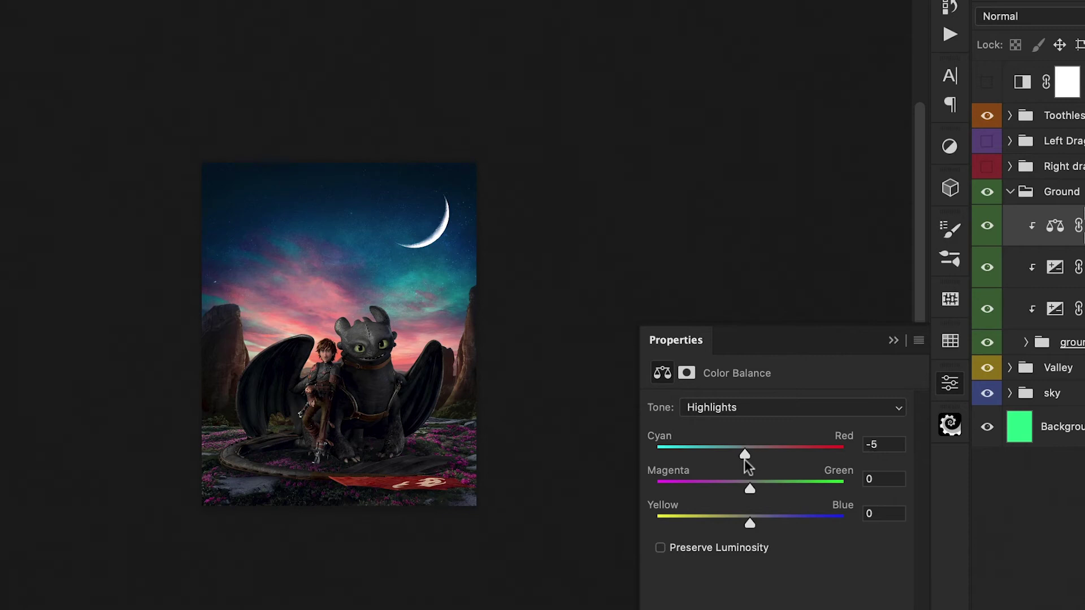
{"action": "left_click", "coordinate": [891, 340]}
{"action": "key", "text": "bracketright"}
{"action": "key", "text": "bracketright"}
{"action": "key", "text": "bracketright"}
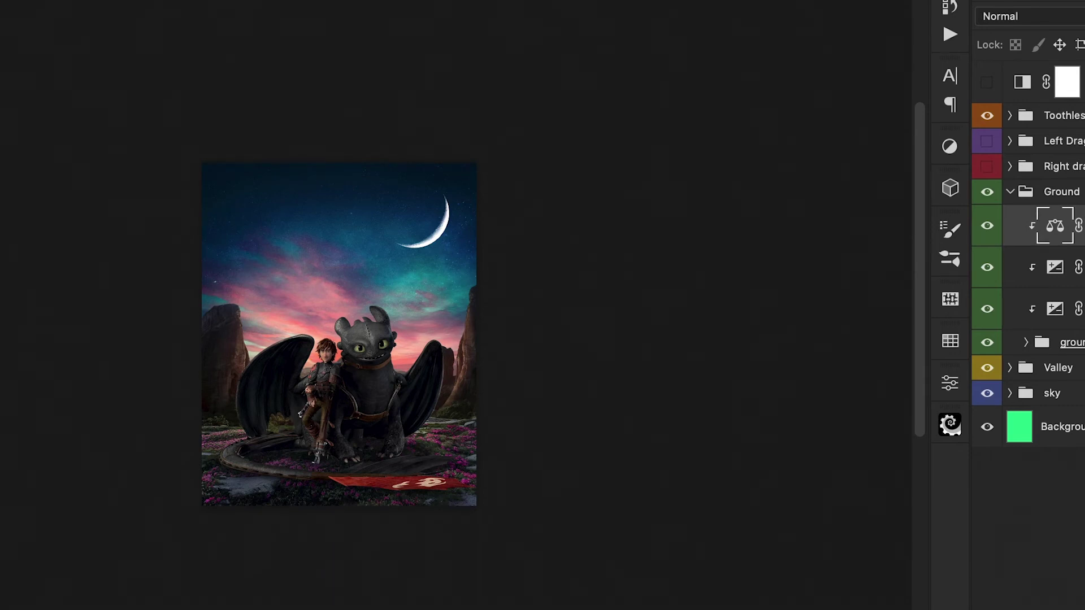
Add a second clipped Color Balance layer to the ground with midtones at red +13 and slightly magenta, and adjust its shadows
{"action": "key", "text": "ctrl+j"}
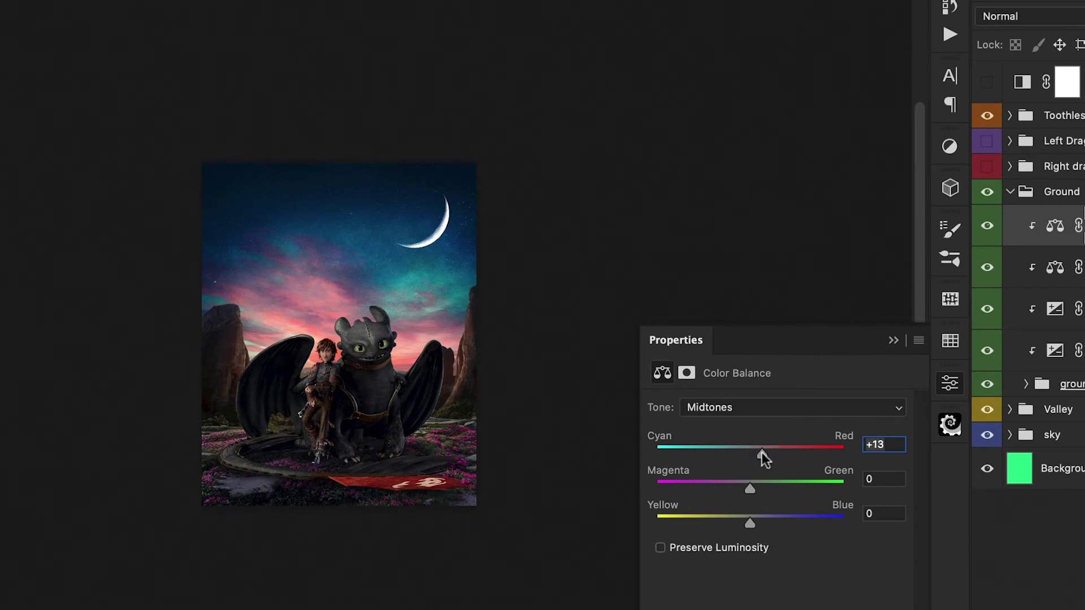
{"action": "left_click_drag", "start_coordinate": [750, 488], "coordinate": [738, 491]}
{"action": "left_click", "coordinate": [763, 408]}
{"action": "left_click", "coordinate": [711, 390]}
{"action": "left_click_drag", "start_coordinate": [750, 520], "coordinate": [744, 453]}
Adjust the highlights of the second ground Color Balance layer and toggle the layer to check its effect
{"action": "left_click", "coordinate": [836, 407]}
{"action": "left_click", "coordinate": [780, 438]}
{"action": "left_click_drag", "start_coordinate": [749, 454], "coordinate": [744, 523]}
{"action": "left_click", "coordinate": [893, 340]}
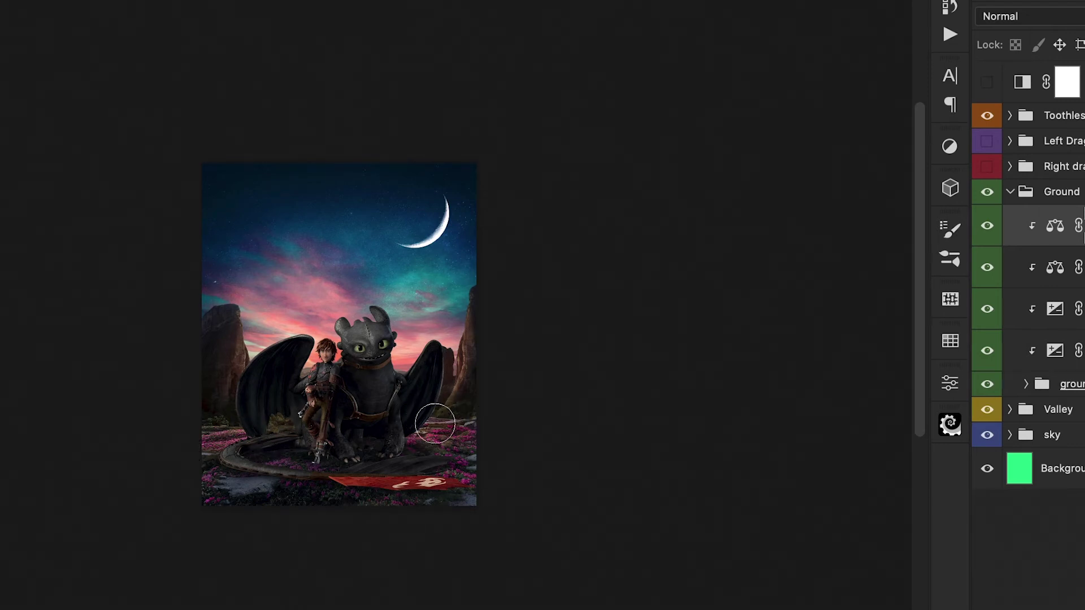
{"action": "left_click", "coordinate": [988, 230]}
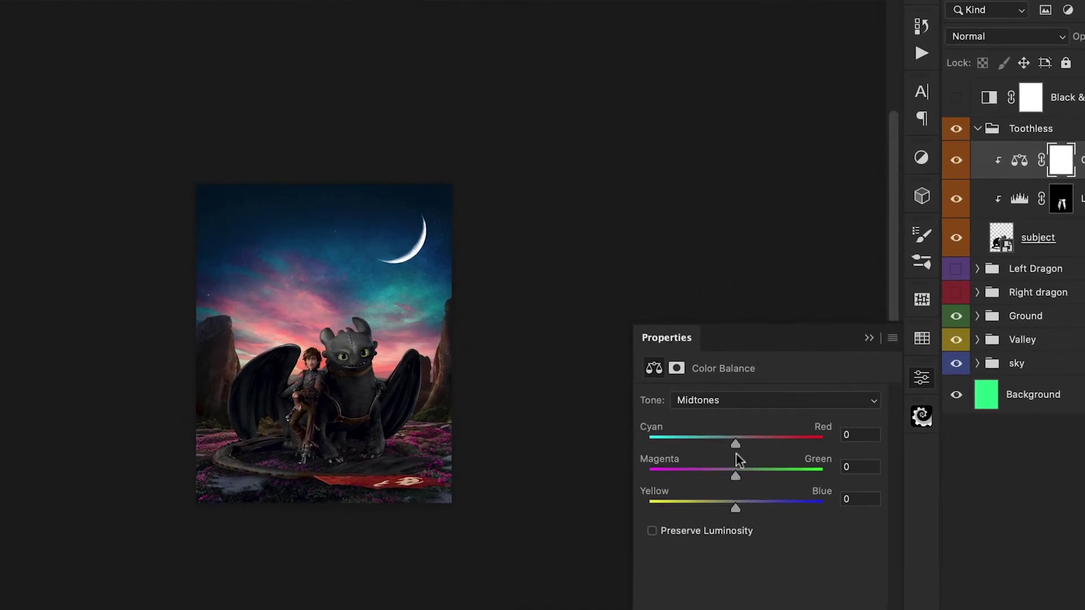
Shift the midtones of the Toothless group's Color Balance slightly toward cyan, green and blue
{"action": "left_click_drag", "start_coordinate": [734, 443], "coordinate": [727, 446]}
{"action": "left_click_drag", "start_coordinate": [735, 508], "coordinate": [749, 512]}
{"action": "left_click_drag", "start_coordinate": [735, 476], "coordinate": [742, 508]}
Set the Toothless Color Balance shadows to green +8 and blue +16
{"action": "left_click", "coordinate": [745, 400]}
{"action": "left_click", "coordinate": [741, 383]}
{"action": "left_click_drag", "start_coordinate": [735, 508], "coordinate": [749, 508]}
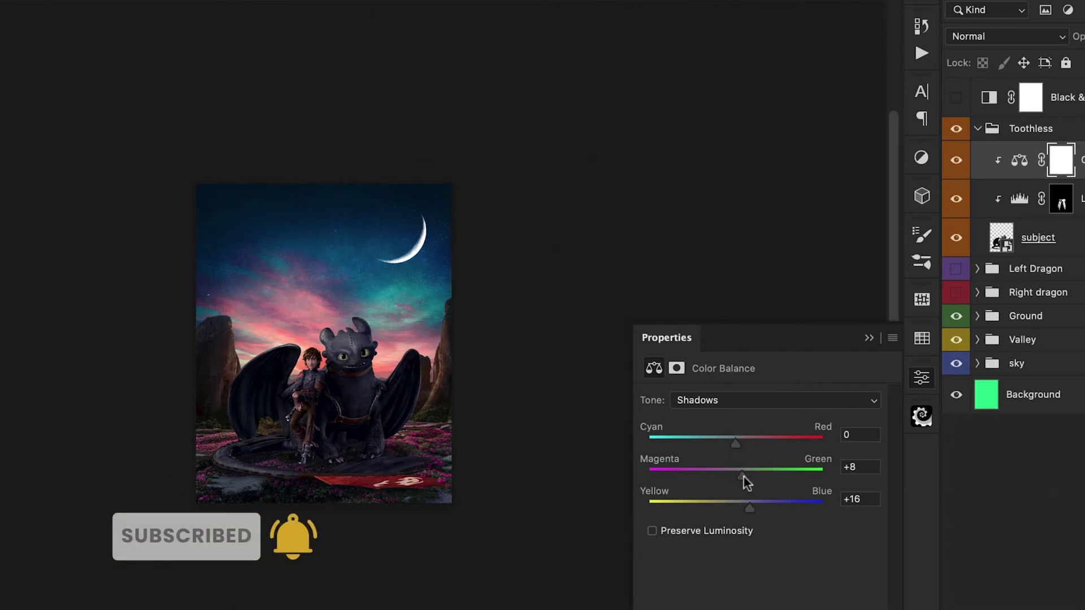
Set the Toothless Color Balance highlights to cyan -25 and shift them slightly toward blue
{"action": "left_click", "coordinate": [720, 400]}
{"action": "left_click", "coordinate": [720, 425]}
{"action": "left_click_drag", "start_coordinate": [735, 443], "coordinate": [713, 453]}
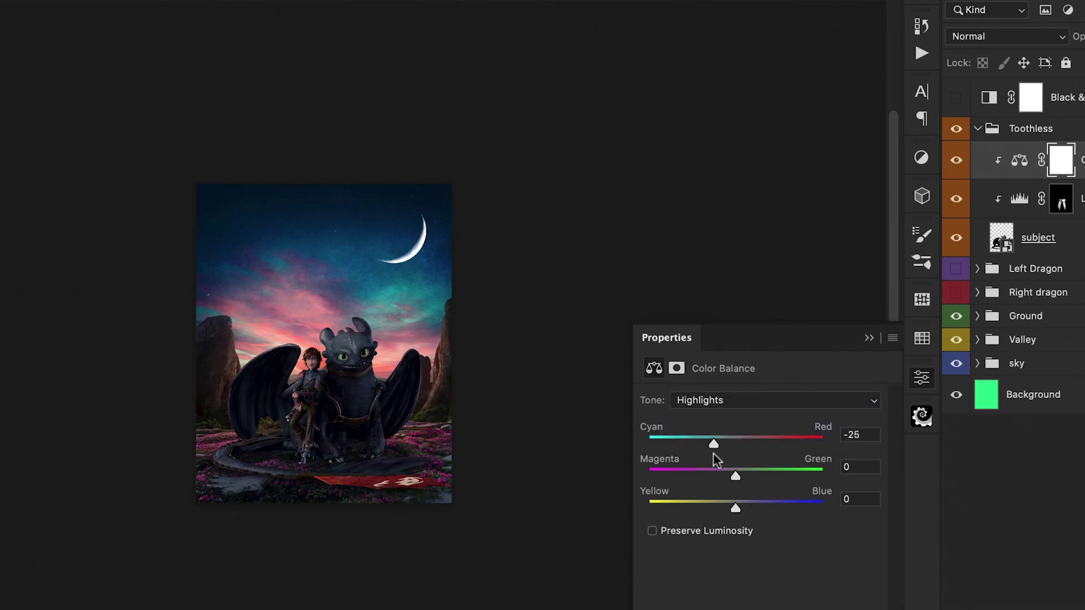
{"action": "left_click_drag", "start_coordinate": [735, 508], "coordinate": [744, 510]}
{"action": "left_click", "coordinate": [869, 337]}
Lower the opacity of the Toothless Color Balance layer and compare the subject with and without it
{"action": "left_click", "coordinate": [956, 161]}
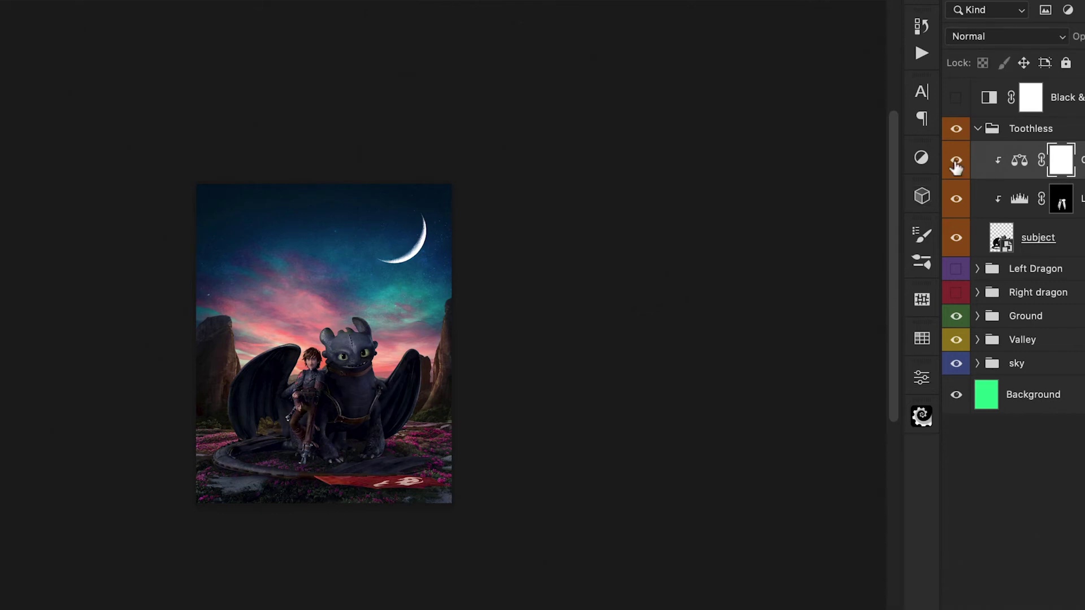
{"action": "left_click", "coordinate": [955, 164]}
{"action": "left_click_drag", "start_coordinate": [1081, 41], "coordinate": [1084, 45]}
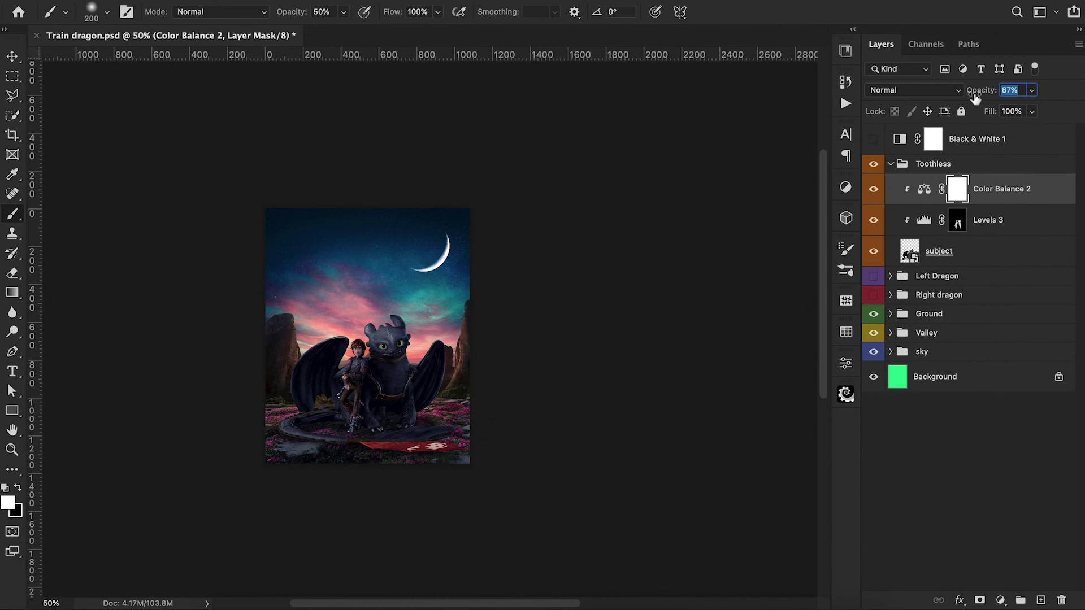
{"action": "left_click_drag", "start_coordinate": [975, 97], "coordinate": [966, 101]}
{"action": "left_click", "coordinate": [874, 195]}
{"action": "left_click", "coordinate": [874, 195]}
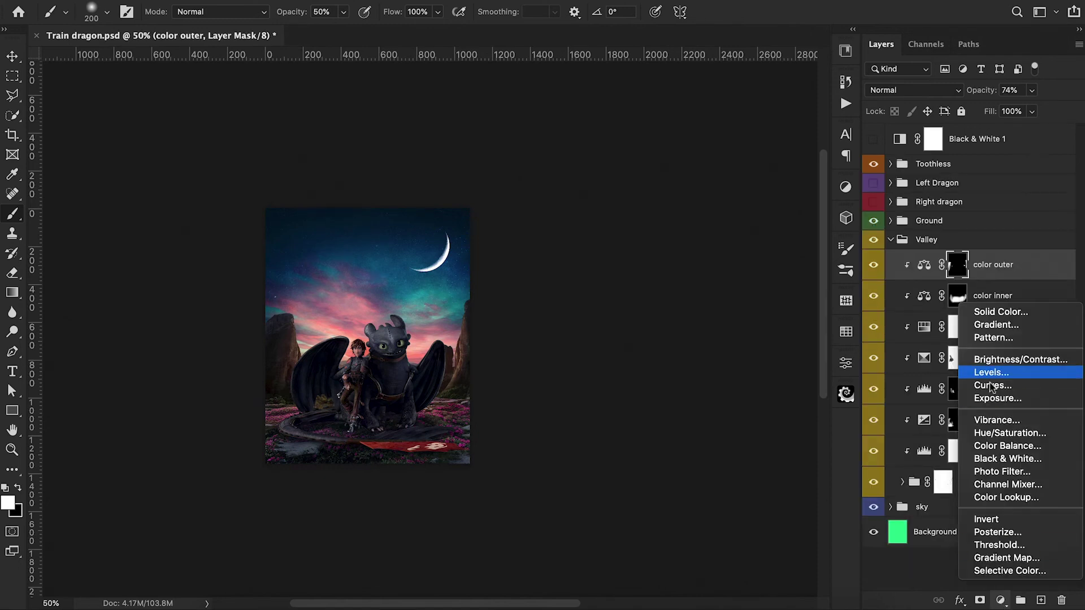
Add a clipped Solid Color fill above "color outer", sample teal 007089 from the sky and lower its opacity to 21%
{"action": "left_click", "coordinate": [997, 312]}
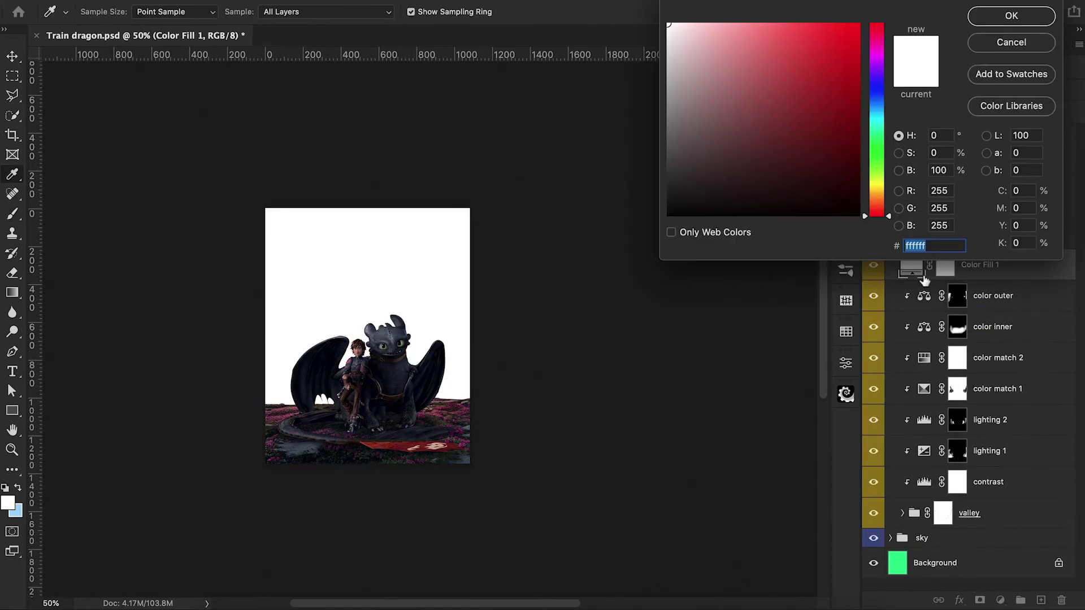
{"action": "left_click", "coordinate": [1011, 16]}
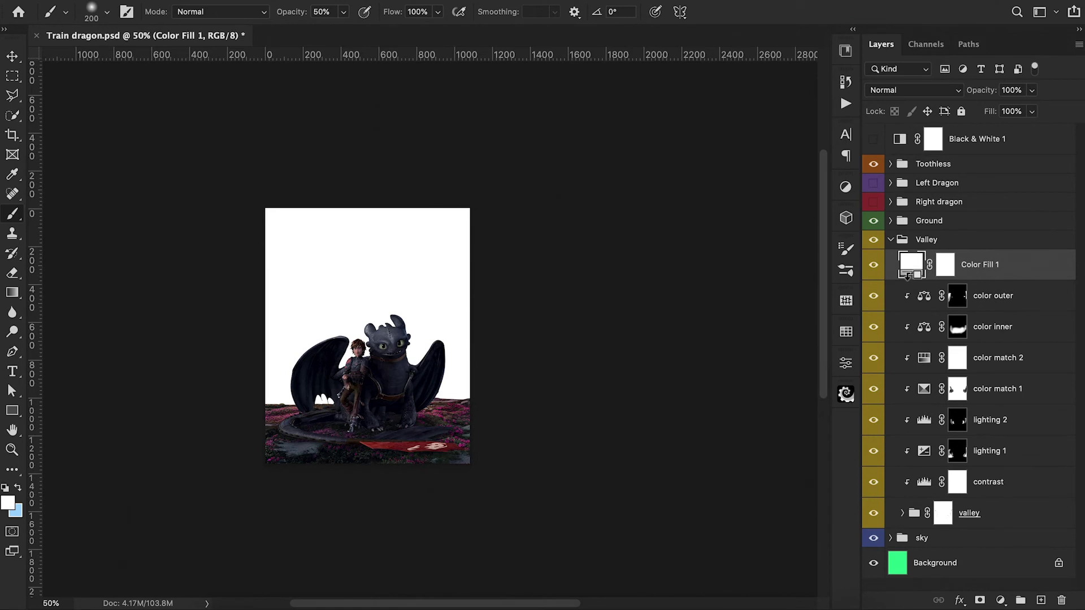
{"action": "double_click", "coordinate": [921, 266]}
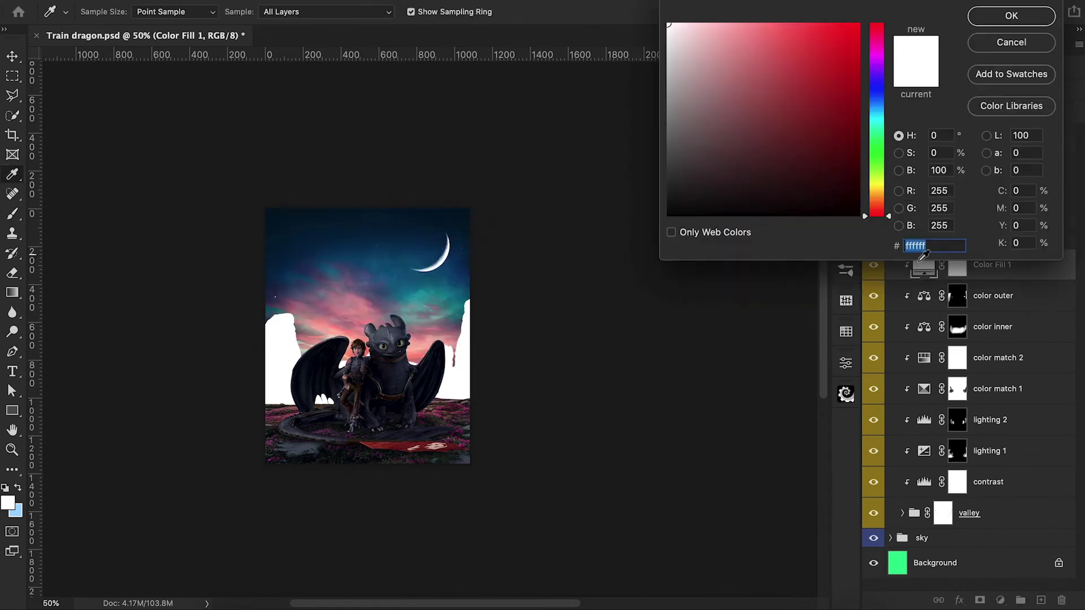
{"action": "left_click", "coordinate": [447, 288]}
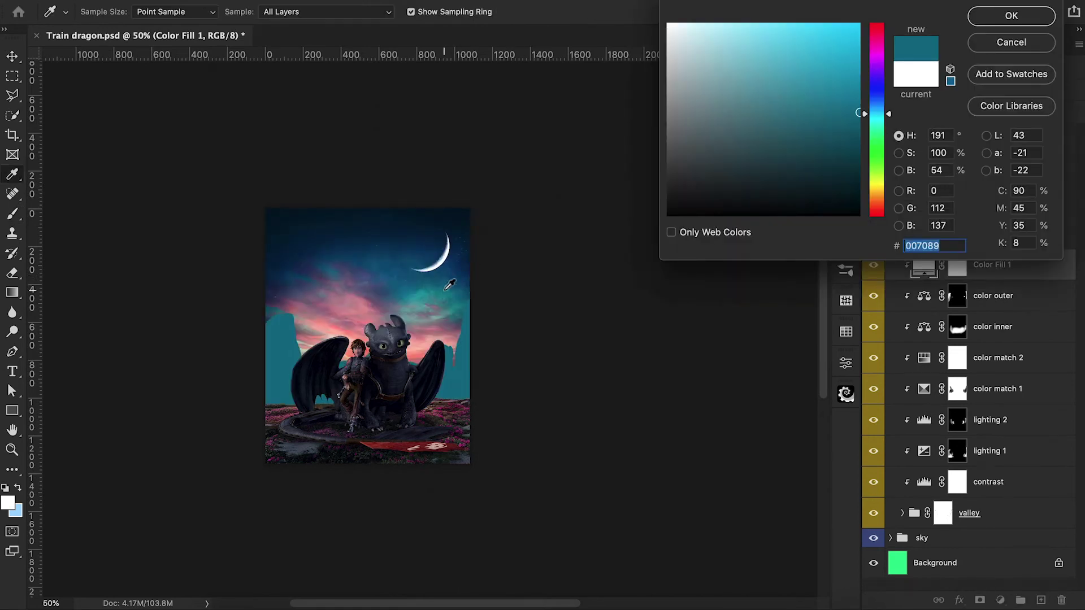
{"action": "left_click", "coordinate": [1010, 16]}
{"action": "left_click_drag", "start_coordinate": [986, 91], "coordinate": [929, 140]}
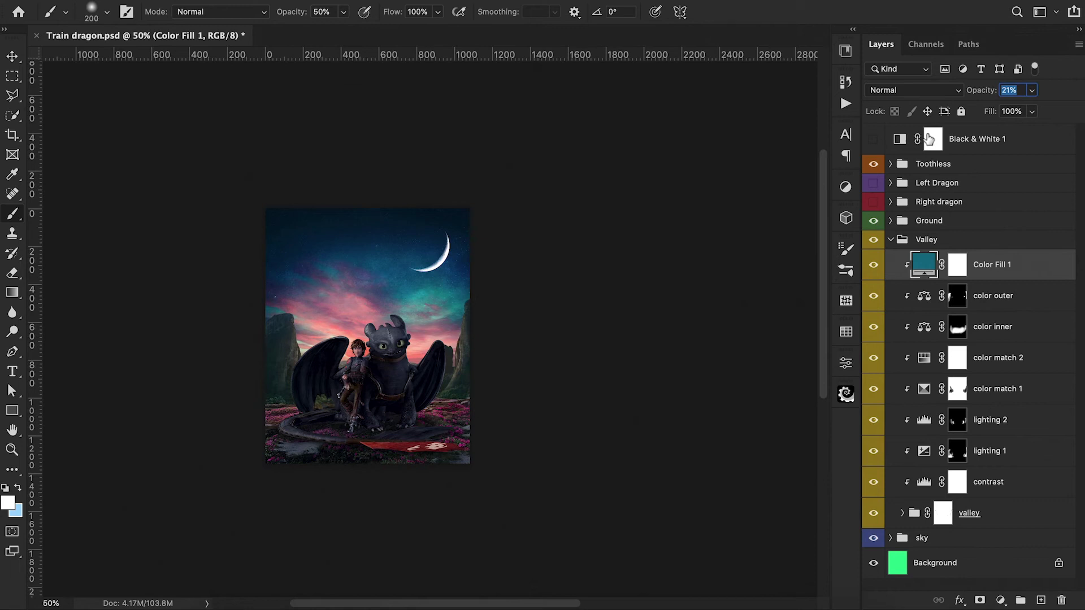
Change the valley fill to pink d17c87 sampled from the sunset clouds and set its opacity to 17%
{"action": "double_click", "coordinate": [926, 265]}
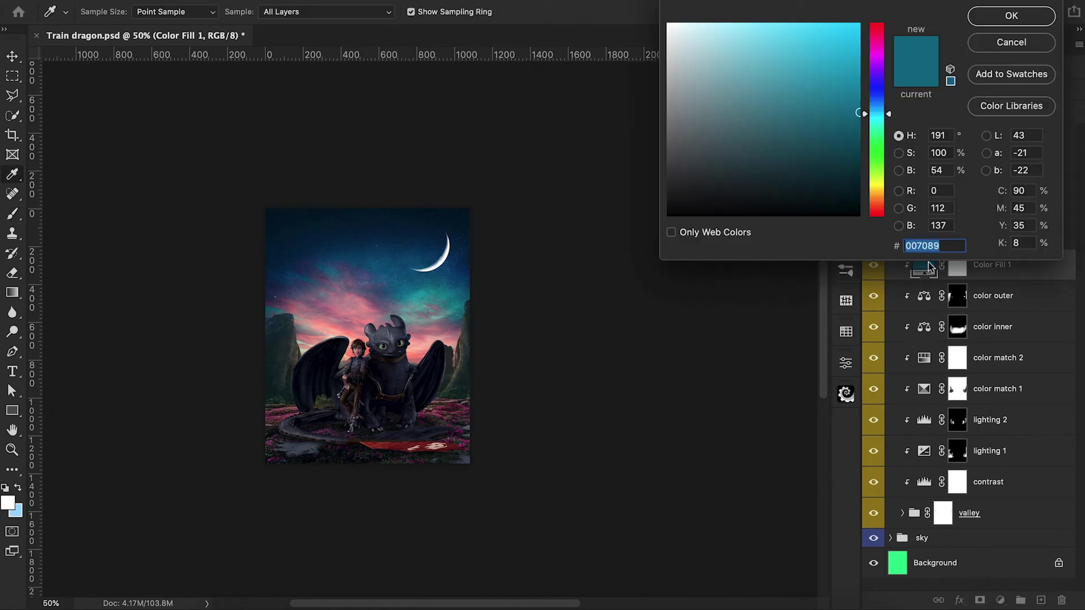
{"action": "left_click", "coordinate": [352, 333]}
{"action": "left_click", "coordinate": [354, 327]}
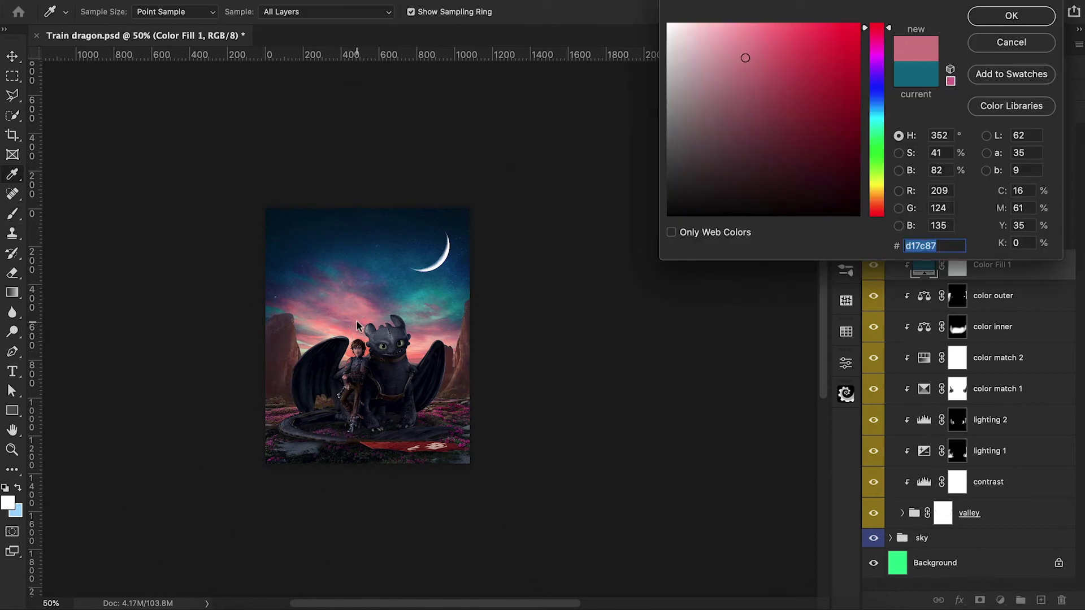
{"action": "left_click", "coordinate": [998, 17]}
{"action": "mouse_move", "coordinate": [977, 92]}
{"action": "left_mouse_down"}
{"action": "mouse_move", "coordinate": [967, 95]}
{"action": "mouse_move", "coordinate": [979, 100]}
{"action": "left_mouse_up"}
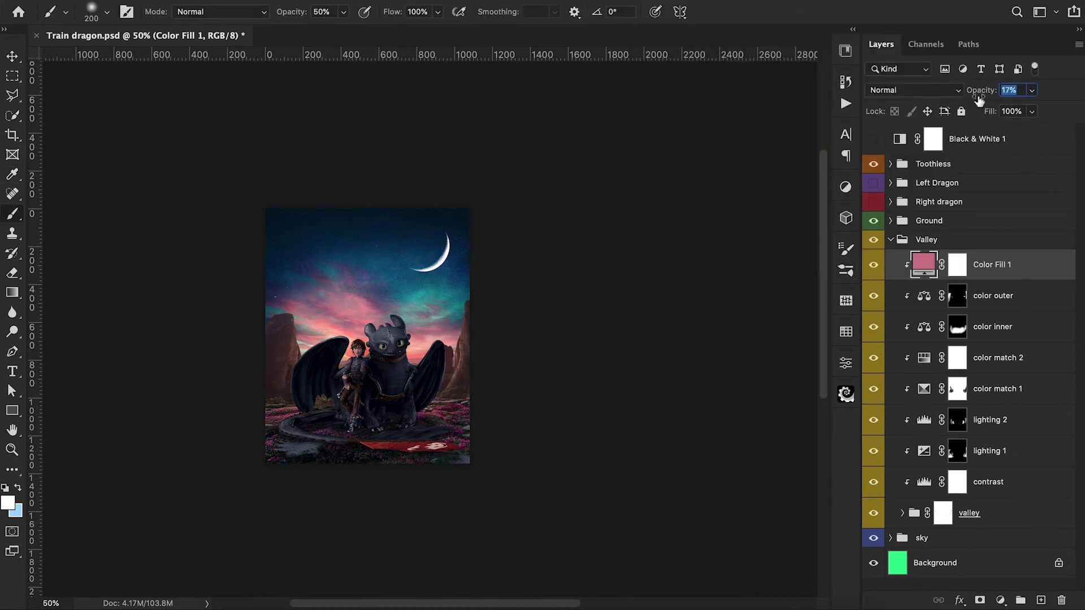
Paint black on the pink fill's mask at the outer cliffs, reduce the brush opacity to 20%, and compare the layer's effect
{"action": "left_click", "coordinate": [957, 265]}
{"action": "key", "text": "d"}
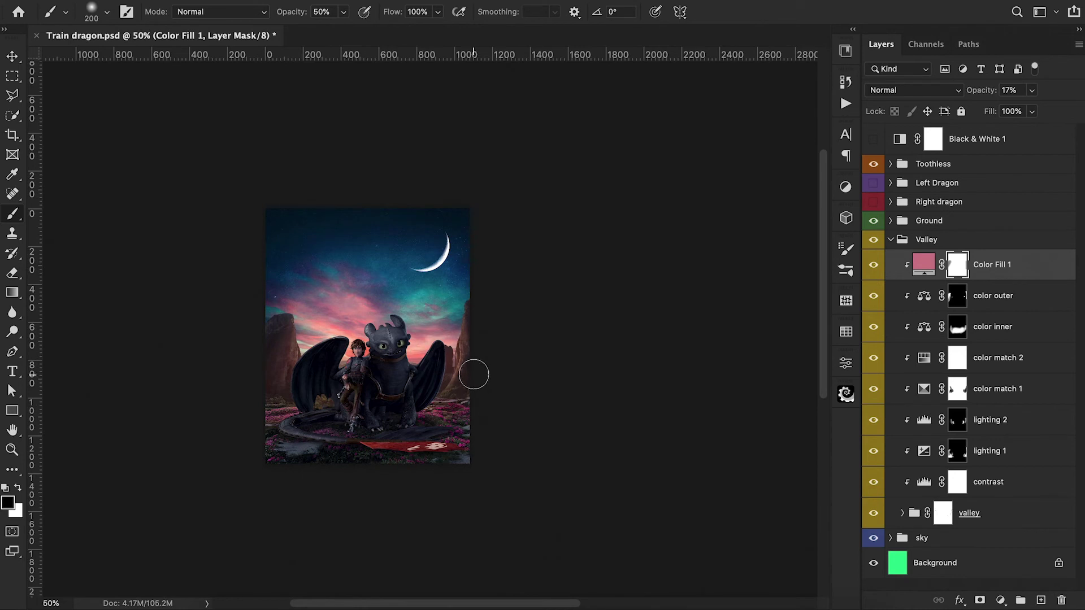
{"action": "key", "text": "2"}
{"action": "left_click", "coordinate": [873, 265]}
{"action": "left_click", "coordinate": [873, 265]}
Add a second clipped Solid Color fill above the pink one in navy 002342 sampled from the upper sky, at 19% opacity
{"action": "key", "text": "ctrl+alt+shift+n"}
{"action": "left_click", "coordinate": [293, 252]}
{"action": "left_click", "coordinate": [1011, 16]}
{"action": "left_click_drag", "start_coordinate": [988, 90], "coordinate": [942, 120]}
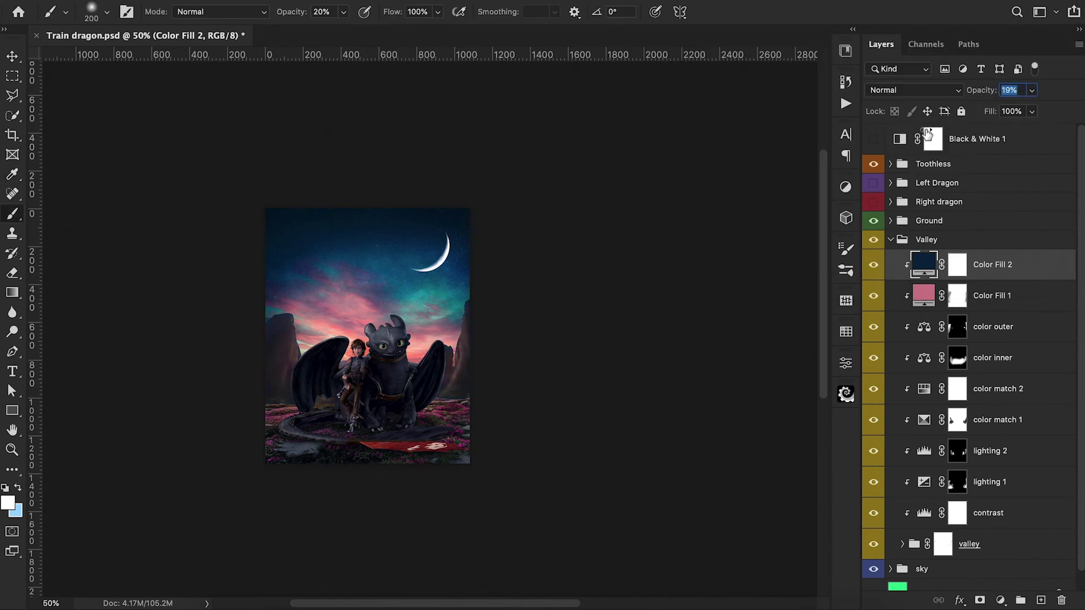
Change the navy fill on the valley to dark navy 012138 and set its opacity to 35%
{"action": "double_click", "coordinate": [923, 264]}
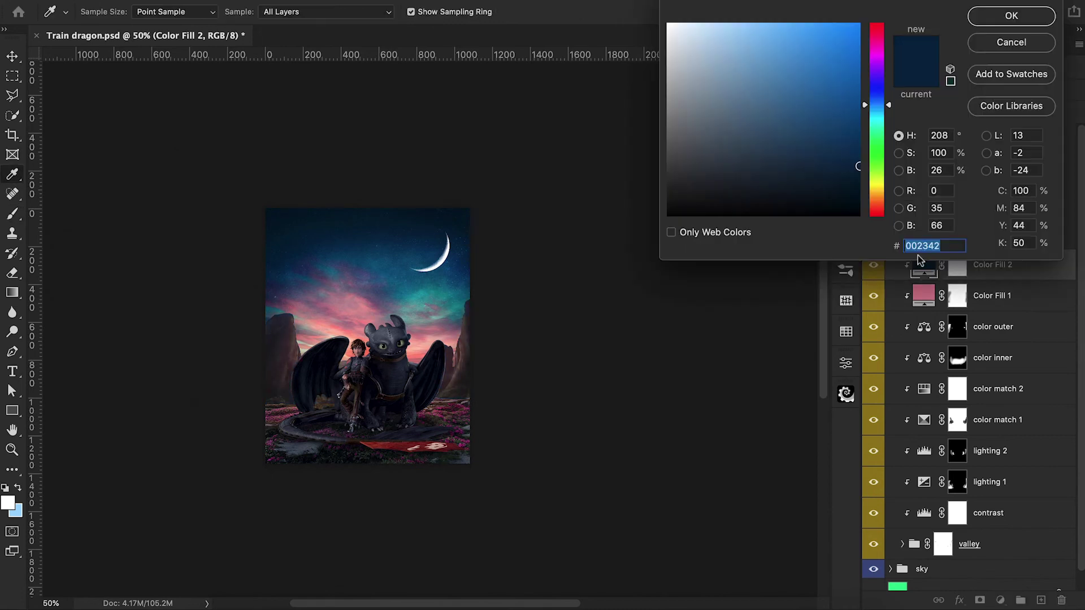
{"action": "left_click", "coordinate": [849, 133]}
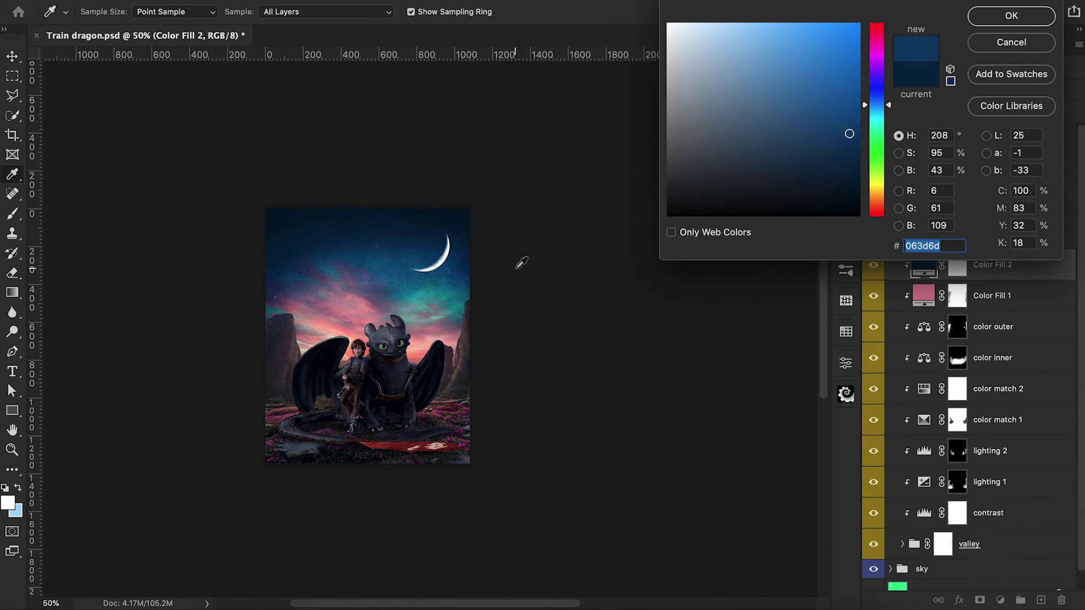
{"action": "left_click", "coordinate": [444, 282]}
{"action": "left_click", "coordinate": [461, 276]}
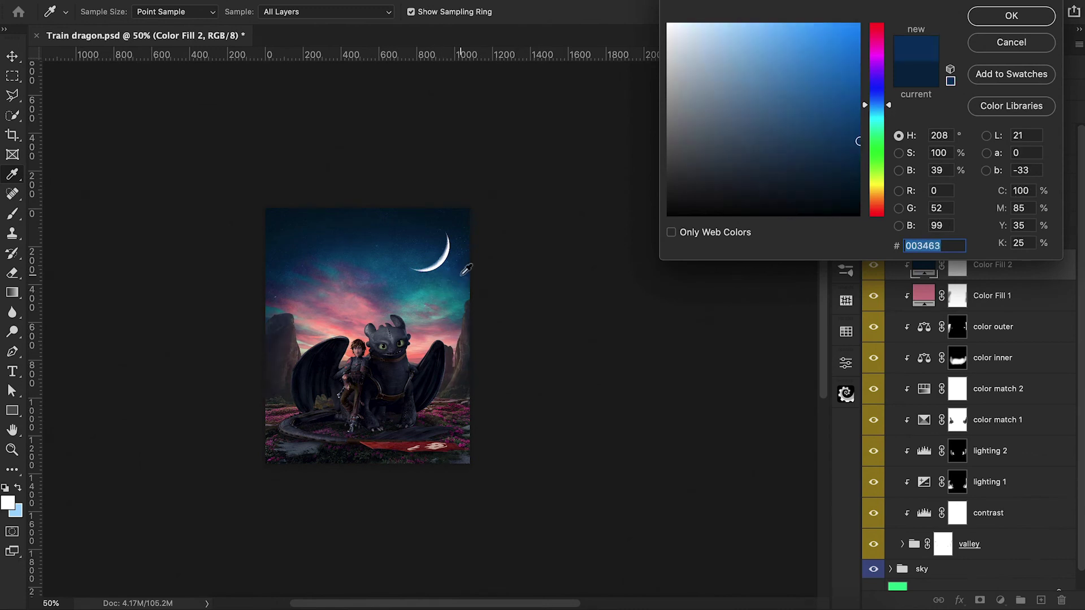
{"action": "left_click", "coordinate": [365, 255]}
{"action": "left_click", "coordinate": [1010, 23]}
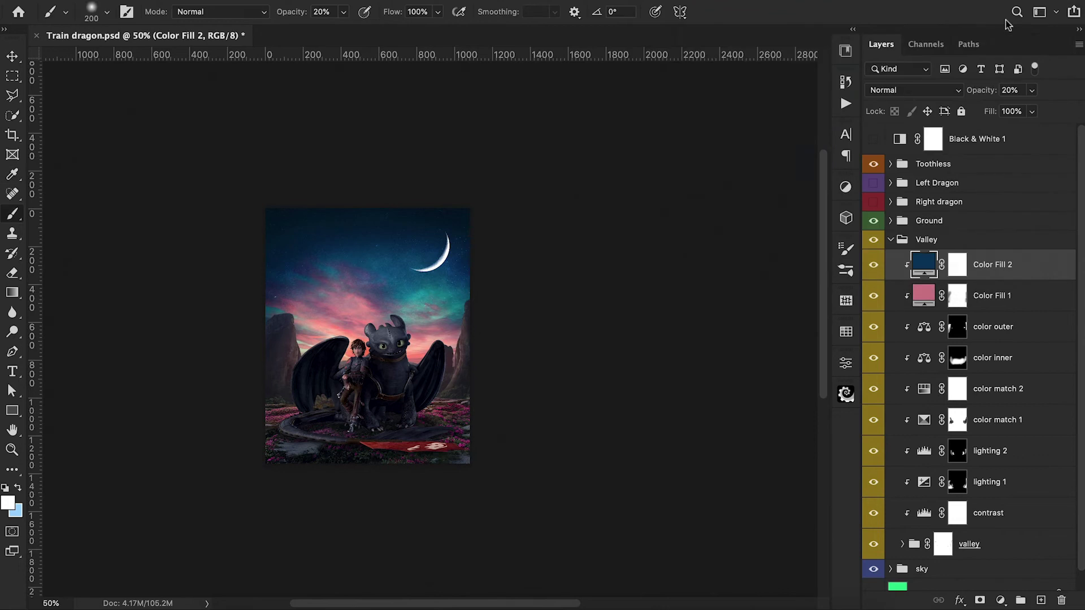
{"action": "left_click", "coordinate": [982, 91]}
{"action": "double_click", "coordinate": [923, 265]}
{"action": "left_click", "coordinate": [857, 173]}
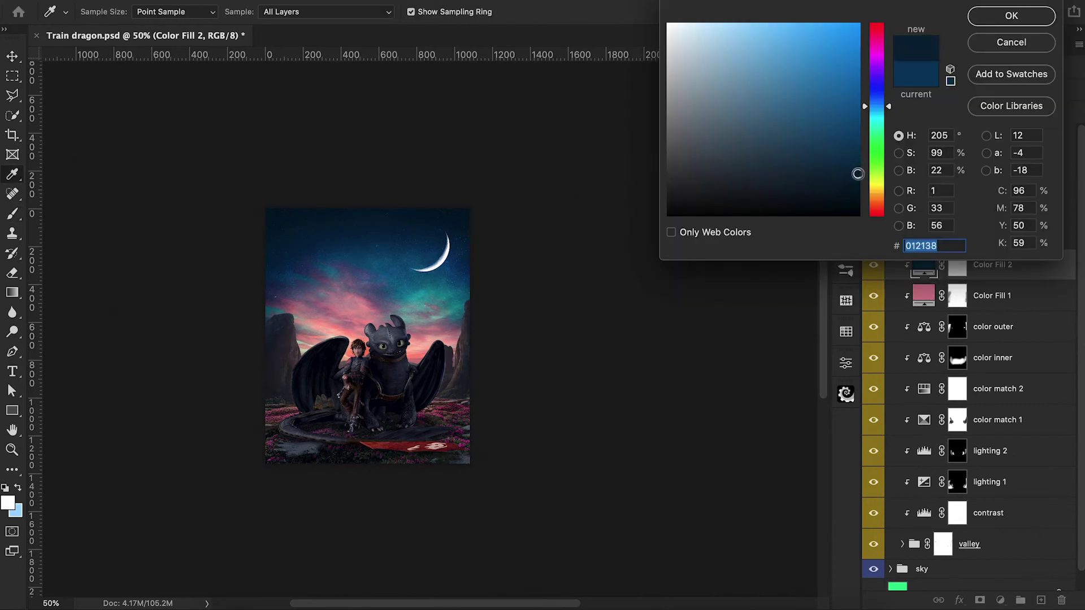
{"action": "left_click", "coordinate": [1011, 14]}
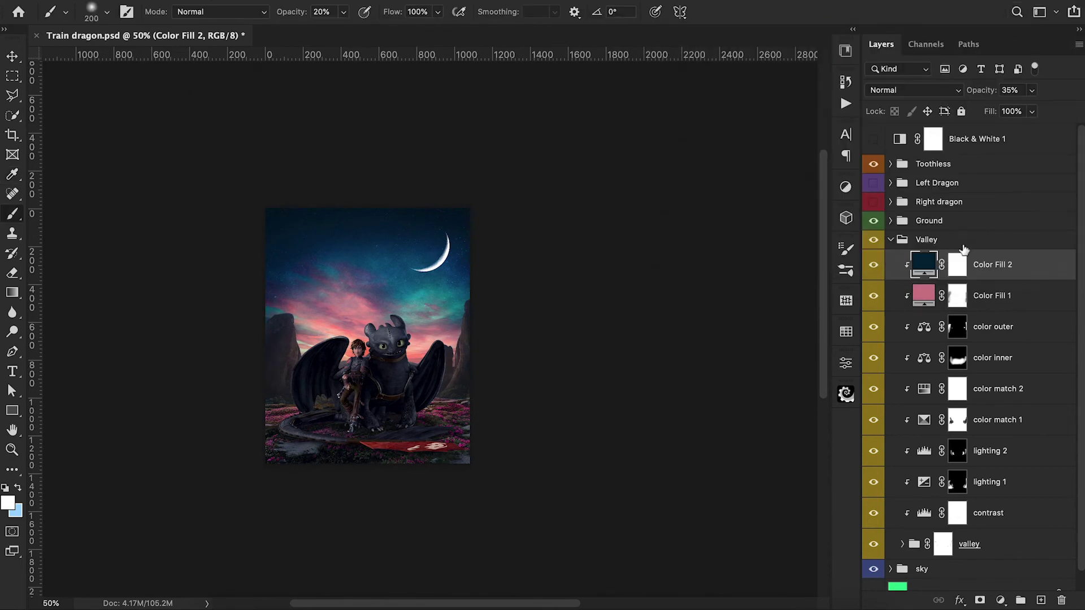
Invert the navy fill's mask and paint white over the outer cliffs, lowering the brush opacity from 50% to 30%
{"action": "left_click", "coordinate": [957, 264]}
{"action": "key", "text": "ctrl+i"}
{"action": "key", "text": "x"}
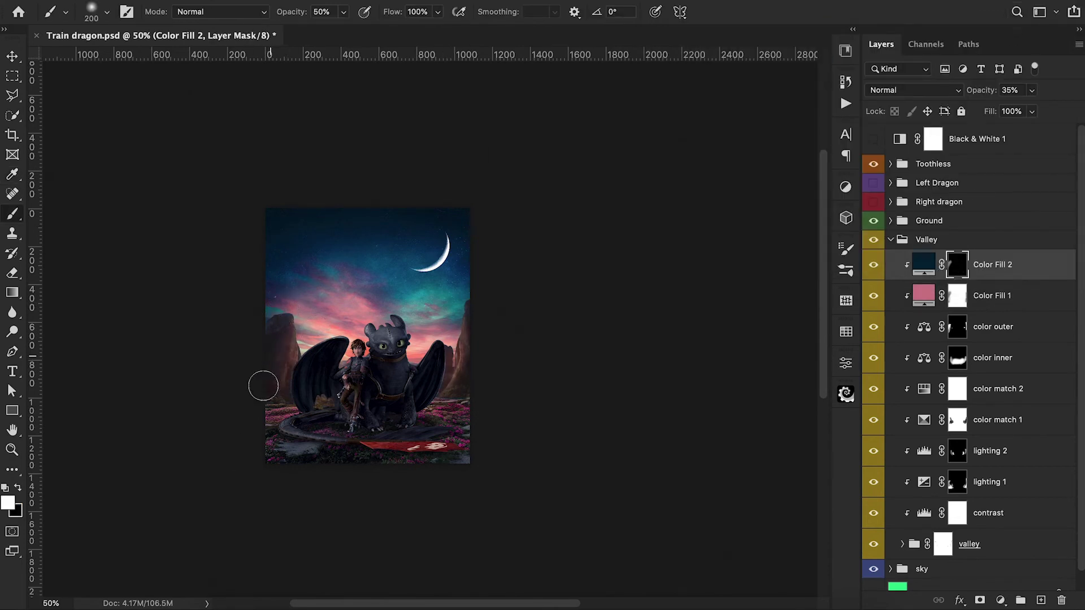
{"action": "mouse_move", "coordinate": [442, 356]}
{"action": "left_mouse_down"}
{"action": "mouse_move", "coordinate": [465, 296]}
{"action": "mouse_move", "coordinate": [470, 387]}
{"action": "mouse_move", "coordinate": [452, 361]}
{"action": "mouse_move", "coordinate": [467, 391]}
{"action": "left_mouse_up"}
{"action": "key", "text": "2"}
{"action": "key", "text": "3"}
Show the Left Dragon group and copy the valley's navy Color Fill 2 into it above Color Balance 2
{"action": "left_click", "coordinate": [891, 240]}
{"action": "left_click", "coordinate": [872, 182]}
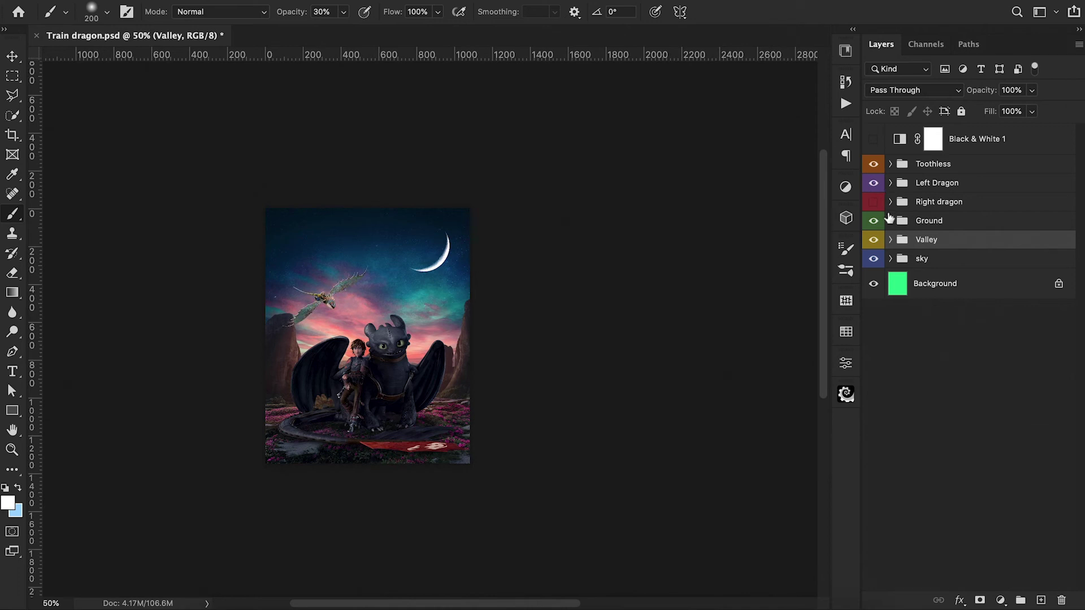
{"action": "left_click", "coordinate": [890, 240]}
{"action": "left_click", "coordinate": [890, 182]}
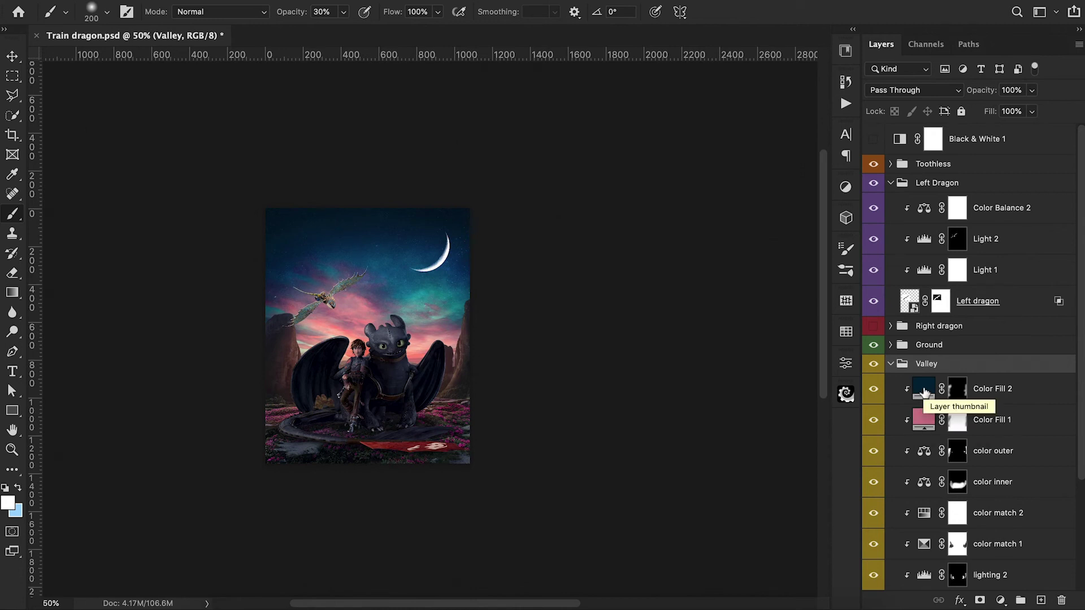
{"action": "left_click_drag", "start_coordinate": [923, 393], "coordinate": [909, 214]}
Fill the copied navy layer's mask with white and lower the layer's opacity
{"action": "left_click", "coordinate": [957, 209]}
{"action": "key", "text": "d"}
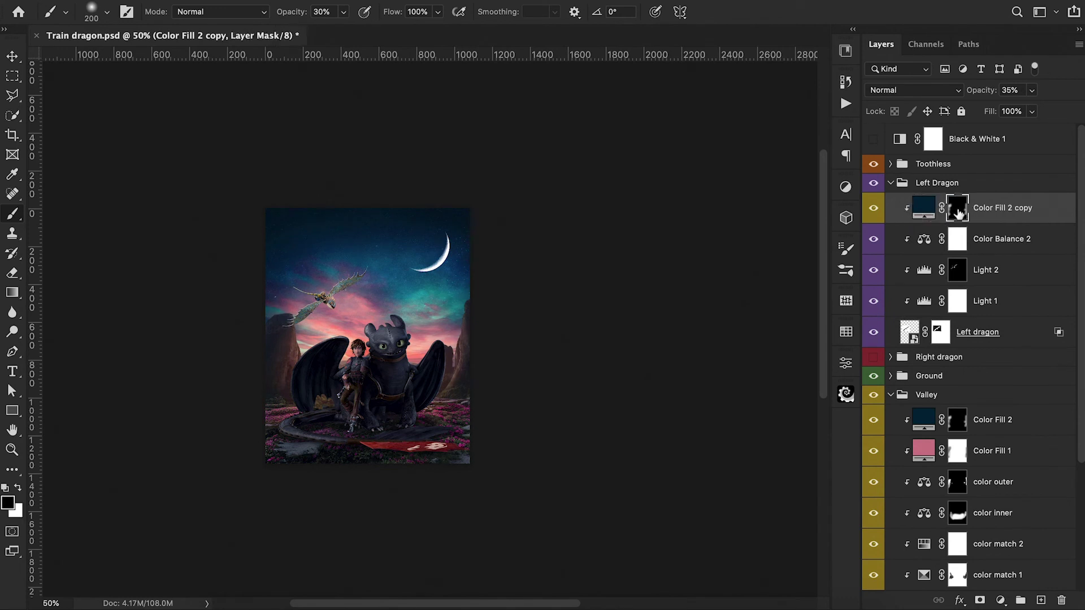
{"action": "key", "text": "x"}
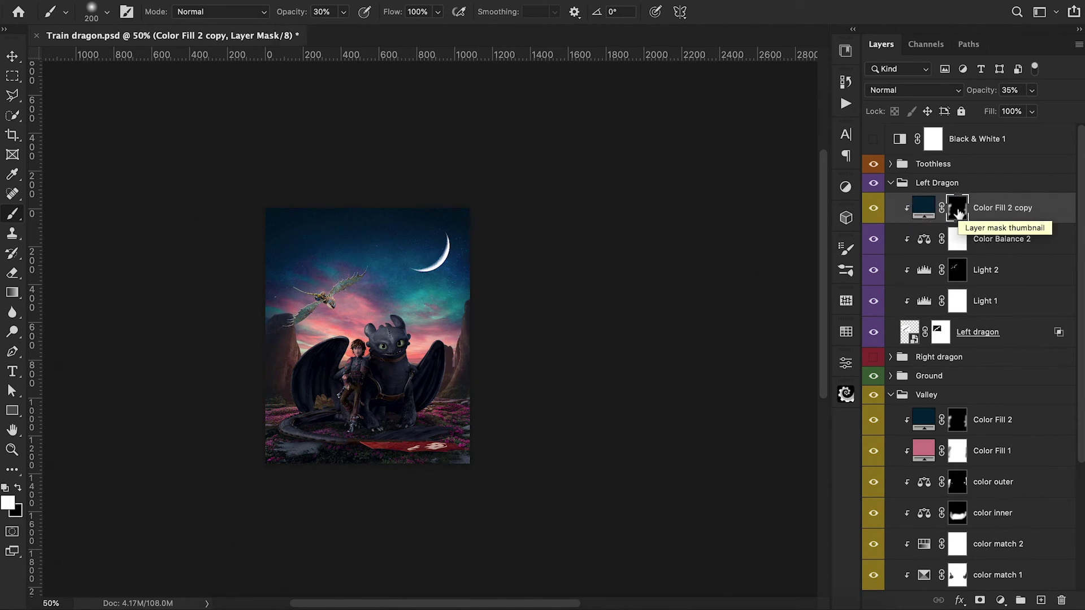
{"action": "key", "text": "alt+BackSpace"}
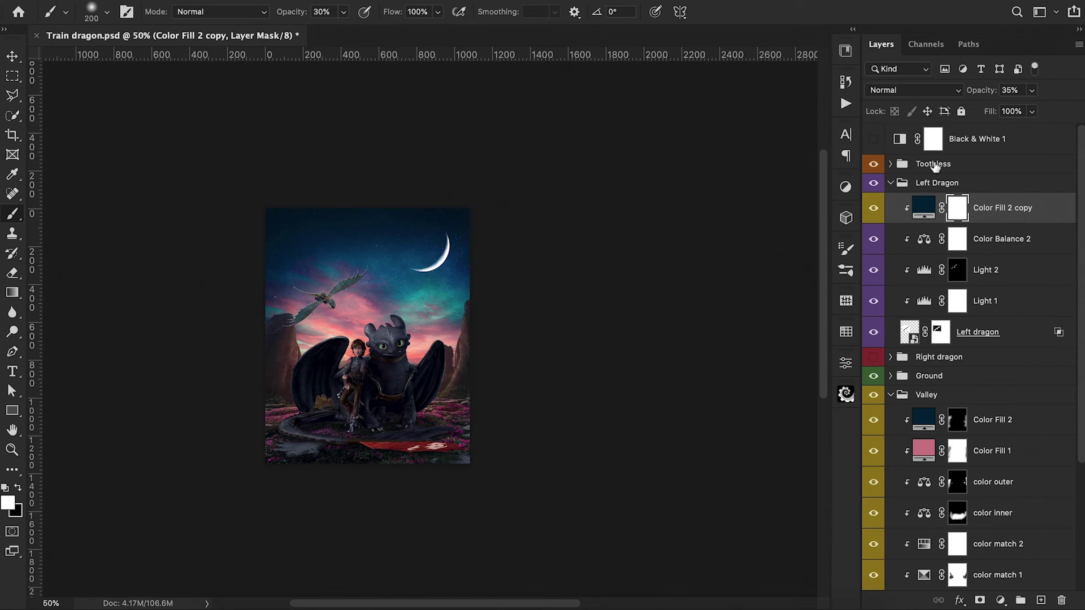
{"action": "left_click_drag", "start_coordinate": [990, 92], "coordinate": [982, 98]}
Copy the valley's pink fill below the navy copy in Left Dragon, label it violet and set its opacity to 36%
{"action": "left_click_drag", "start_coordinate": [924, 450], "coordinate": [925, 237]}
{"action": "right_click", "coordinate": [873, 239]}
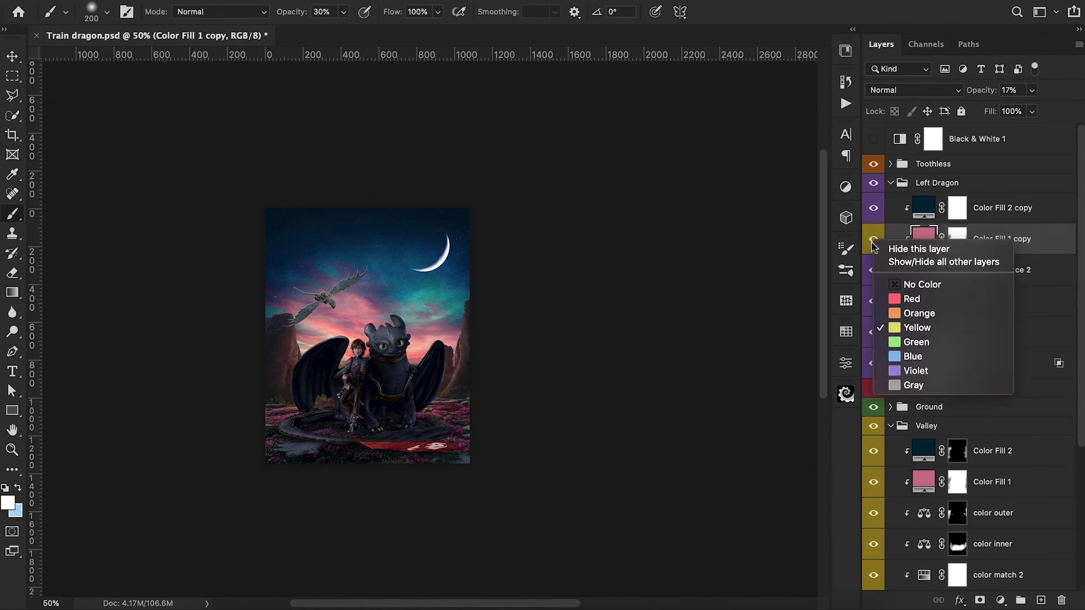
{"action": "left_click", "coordinate": [898, 368]}
{"action": "left_click", "coordinate": [956, 240]}
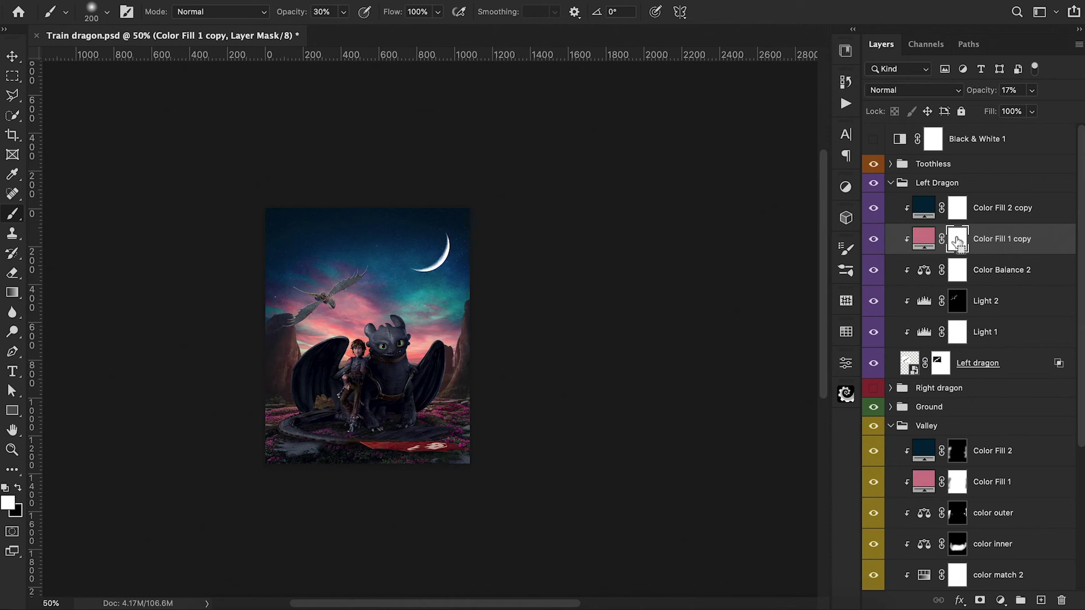
{"action": "left_click_drag", "start_coordinate": [979, 92], "coordinate": [992, 93]}
Invert the pink copy's mask and paint white on the left dragon with a size 50 brush at 50% opacity
{"action": "key", "text": "ctrl+i"}
{"action": "key", "text": "5"}
{"action": "key", "text": "bracketleft"}
{"action": "key", "text": "bracketleft"}
{"action": "key", "text": "bracketleft"}
{"action": "key", "text": "bracketleft"}
{"action": "key", "text": "bracketleft"}
{"action": "key", "text": "bracketleft"}
{"action": "key", "text": "bracketleft"}
{"action": "key", "text": "bracketleft"}
{"action": "key", "text": "bracketleft"}
{"action": "key", "text": "ctrl+1"}
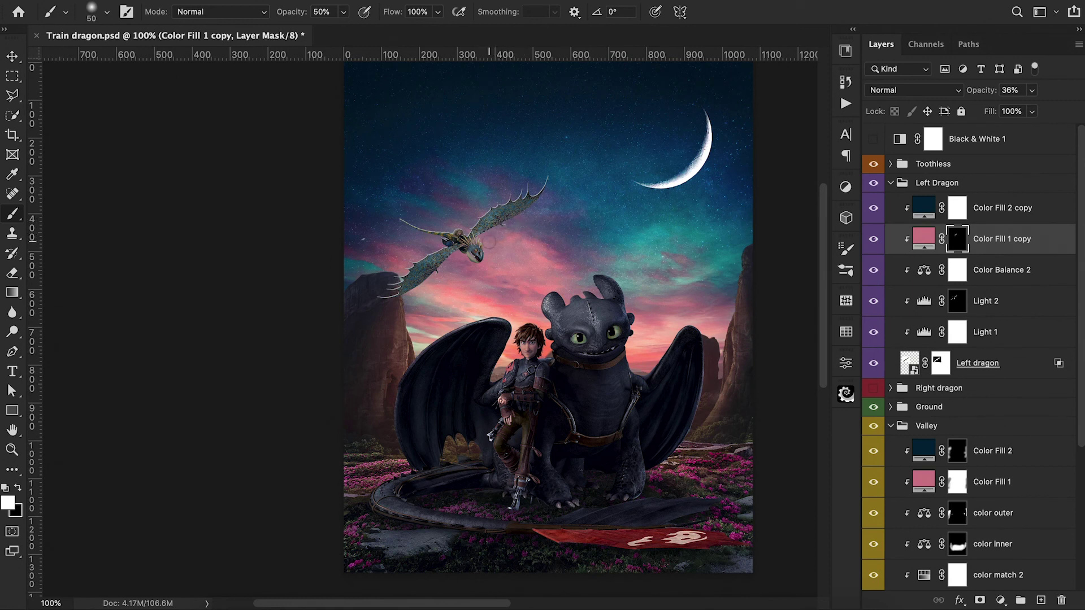
{"action": "left_click_drag", "start_coordinate": [473, 269], "coordinate": [488, 273]}
Try lowering the left dragon layer's Blend If white point for This Layer to 164
{"action": "key", "text": "super+plus"}
{"action": "left_click", "coordinate": [892, 361]}
{"action": "double_click", "coordinate": [1037, 372]}
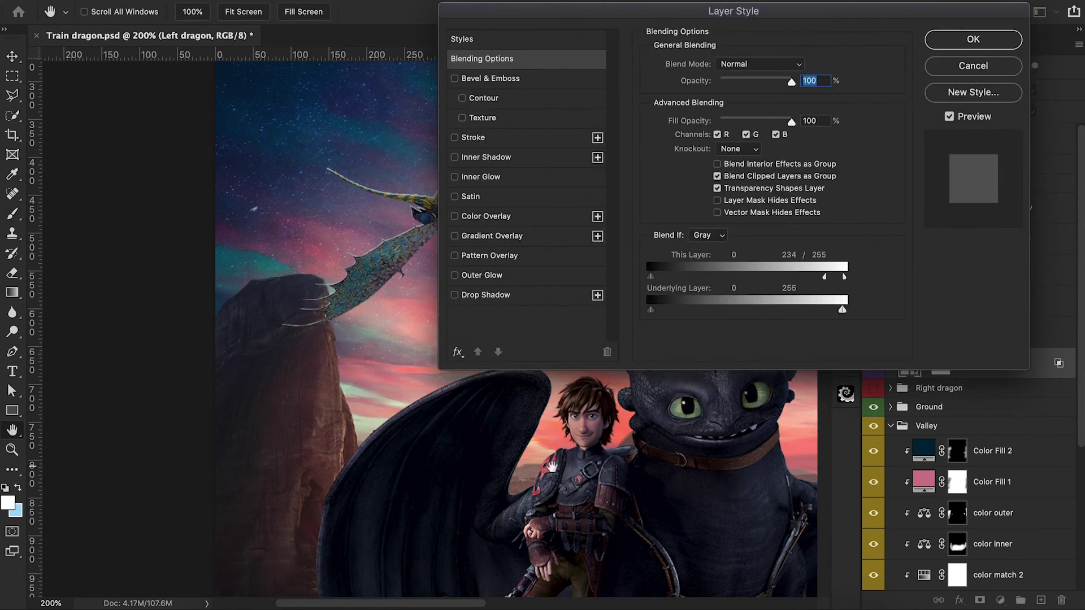
{"action": "scroll", "coordinate": [552, 467], "scroll_direction": "right", "scroll_amount": 5}
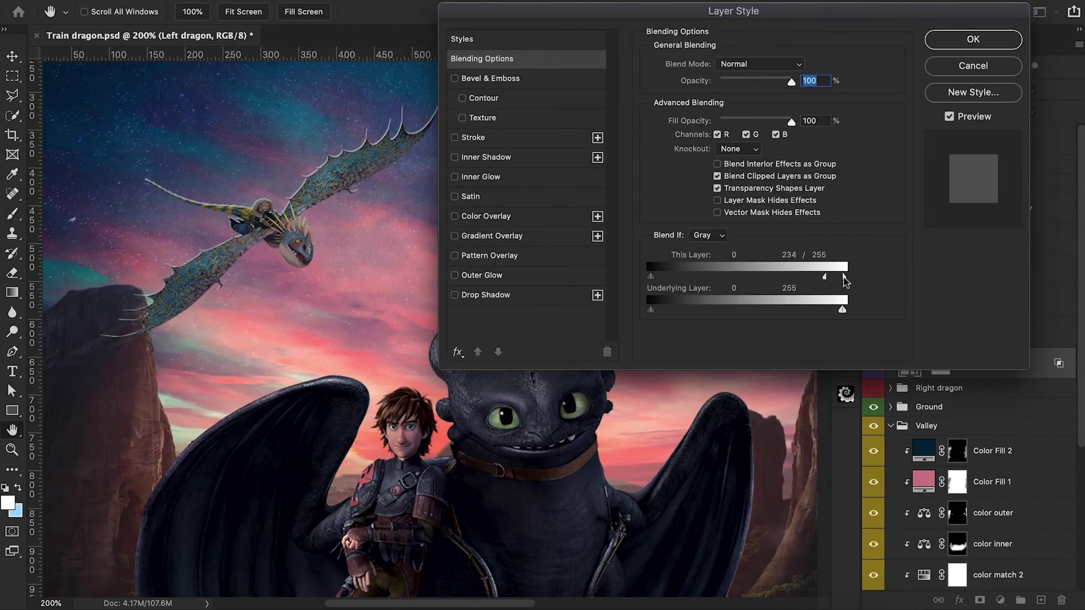
{"action": "left_click_drag", "start_coordinate": [808, 280], "coordinate": [787, 279]}
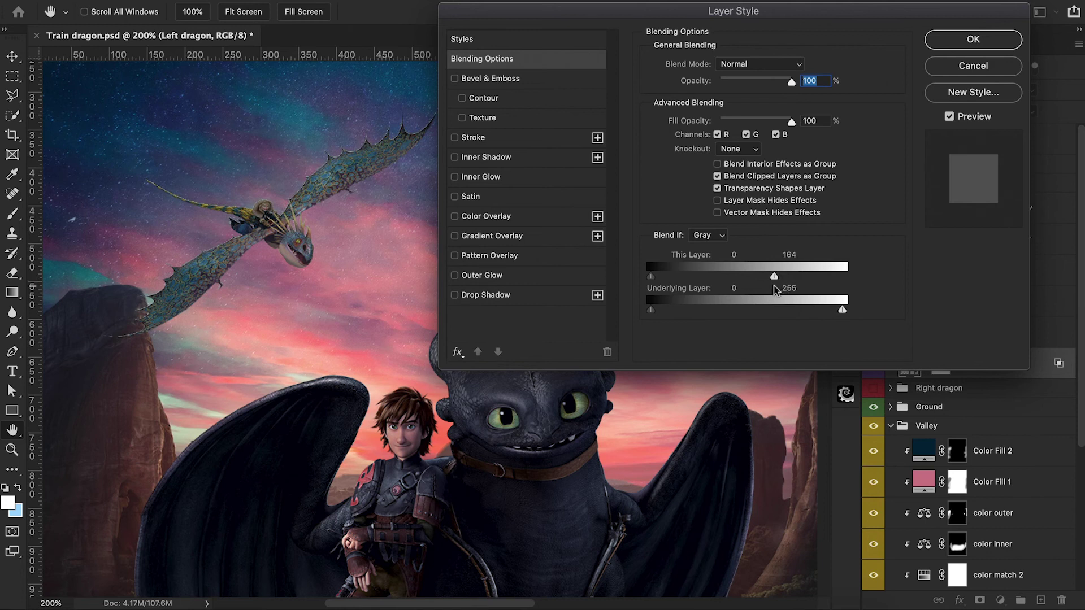
{"action": "left_click", "coordinate": [955, 65]}
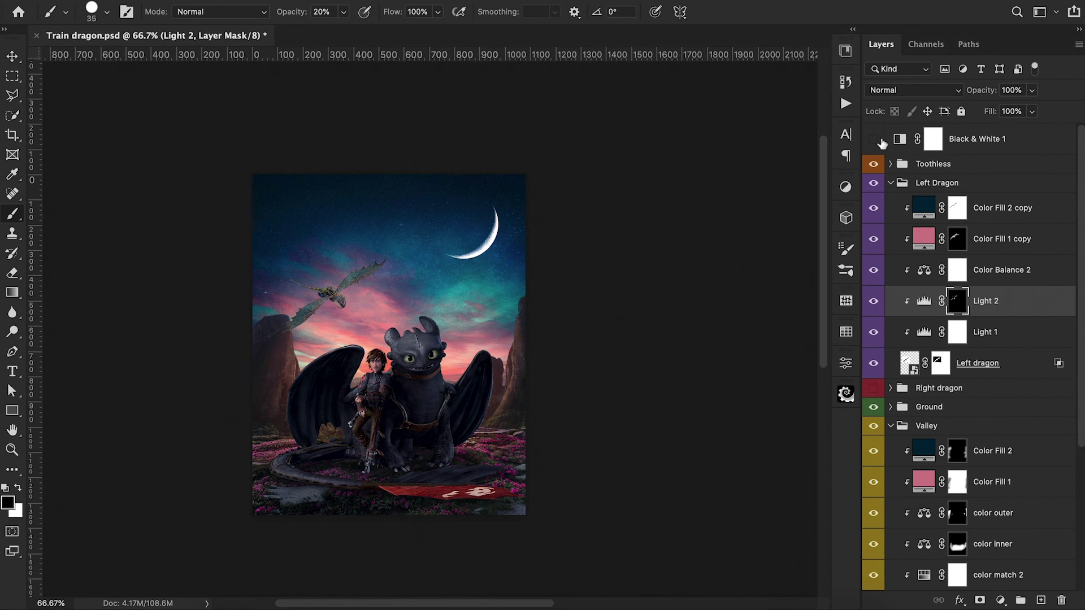
Check the left dragon's tones against the scene with the Black & White 1 layer switched on briefly
{"action": "left_click", "coordinate": [876, 140]}
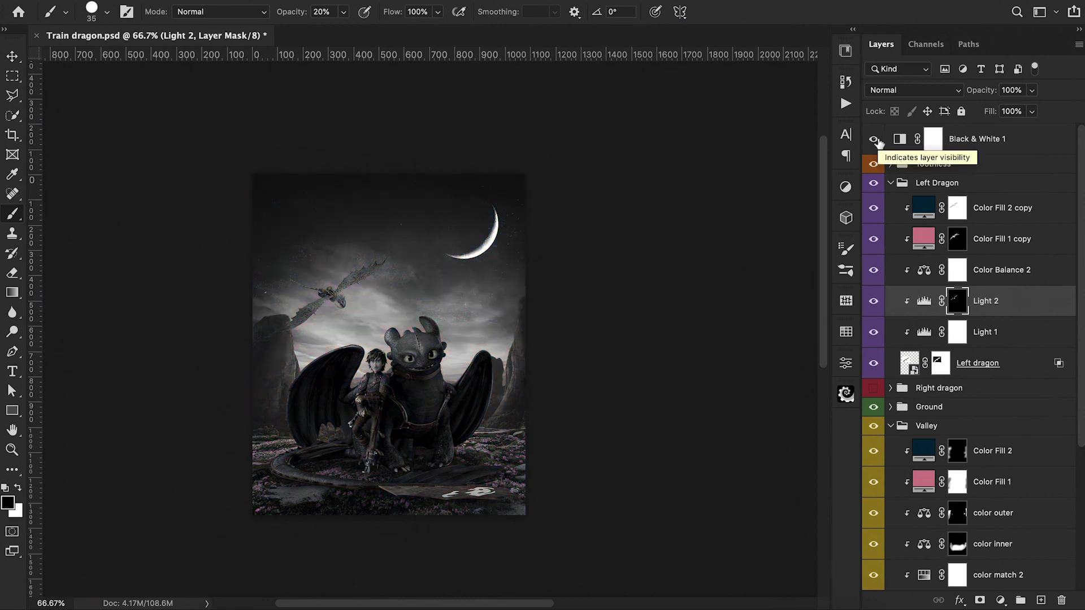
{"action": "left_click", "coordinate": [875, 140]}
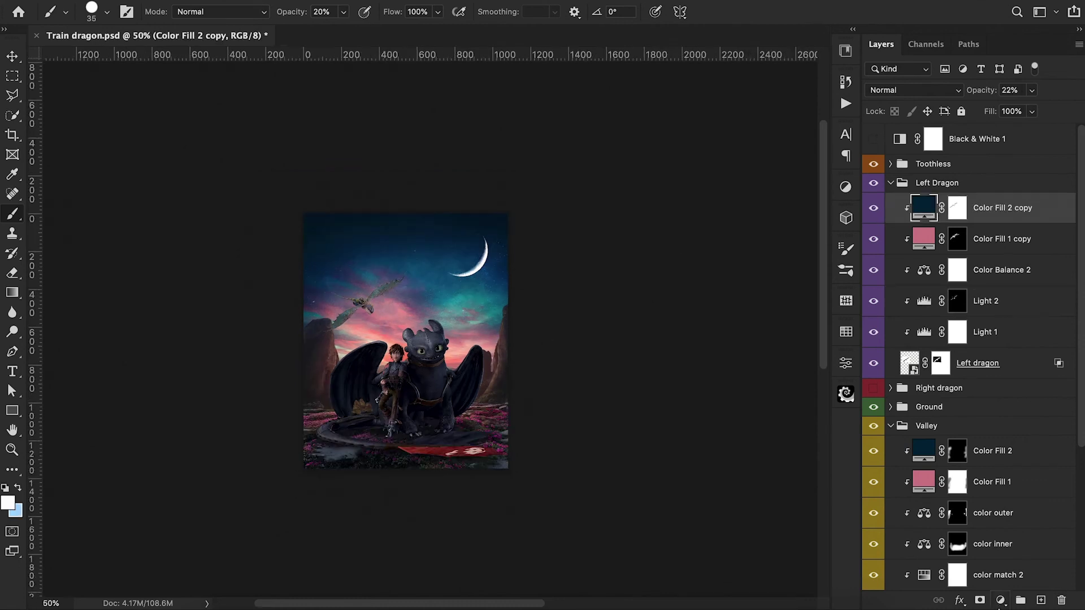
Add a clipped Color Balance above the left dragon's navy fill with midtones Cyan-Red +16, Magenta-Green -20 and Yellow-Blue +1
{"action": "left_click", "coordinate": [1000, 600]}
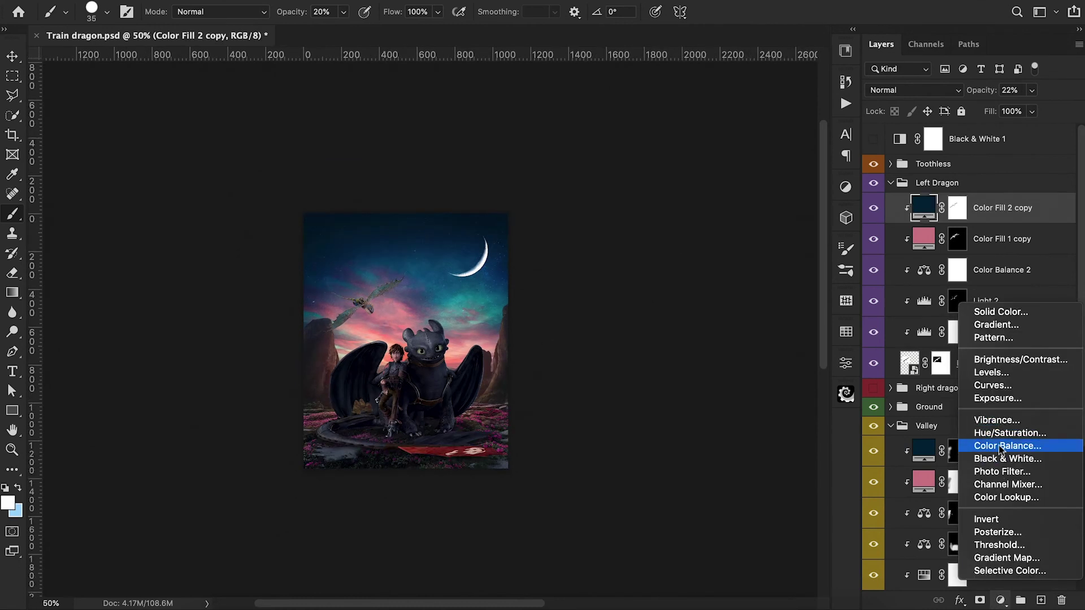
{"action": "left_click", "coordinate": [944, 260]}
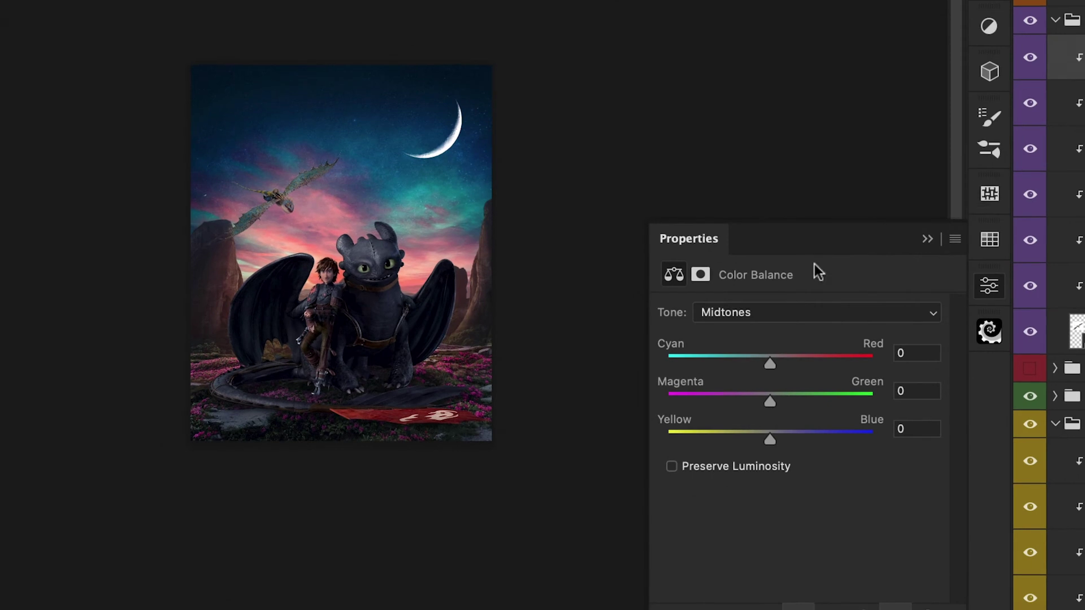
{"action": "mouse_move", "coordinate": [767, 364]}
{"action": "left_mouse_down"}
{"action": "mouse_move", "coordinate": [754, 364]}
{"action": "mouse_move", "coordinate": [770, 364]}
{"action": "left_mouse_up"}
{"action": "left_click_drag", "start_coordinate": [769, 400], "coordinate": [749, 403]}
{"action": "left_click_drag", "start_coordinate": [770, 364], "coordinate": [786, 365]}
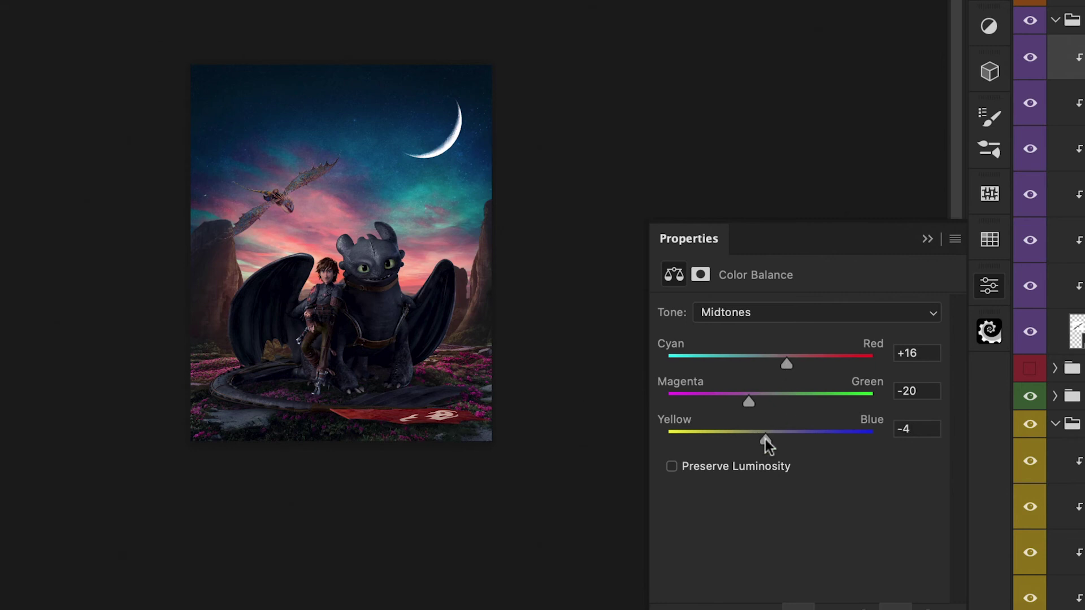
Set the Color Balance shadows to Cyan-Red +16 and fine-tune the Cyan-Red balance of the highlights
{"action": "left_click", "coordinate": [805, 314]}
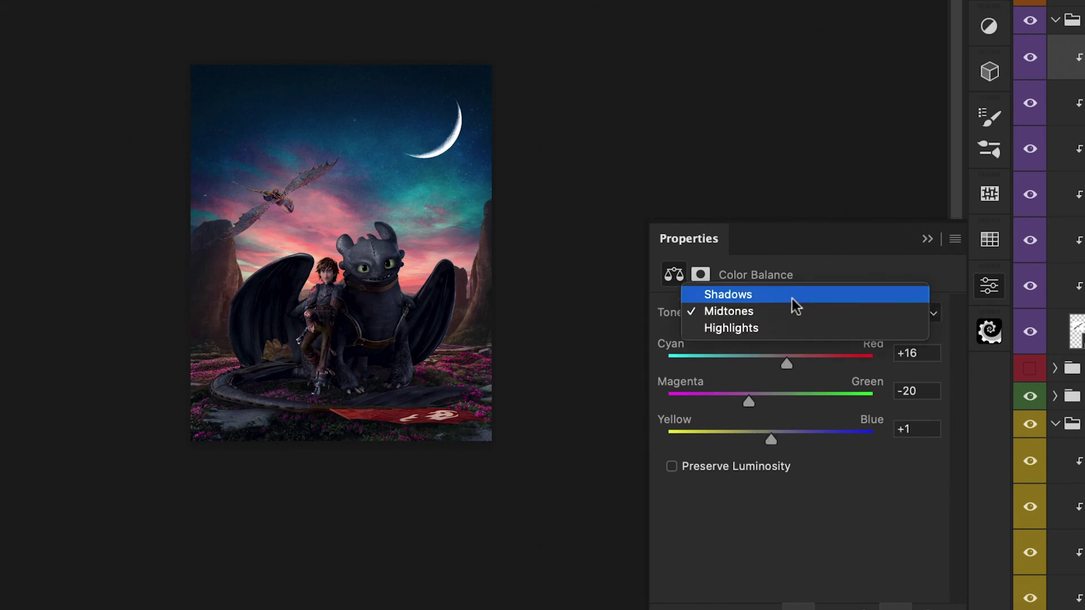
{"action": "left_click", "coordinate": [792, 296]}
{"action": "mouse_move", "coordinate": [772, 365]}
{"action": "left_mouse_down"}
{"action": "mouse_move", "coordinate": [758, 366]}
{"action": "mouse_move", "coordinate": [786, 366]}
{"action": "left_mouse_up"}
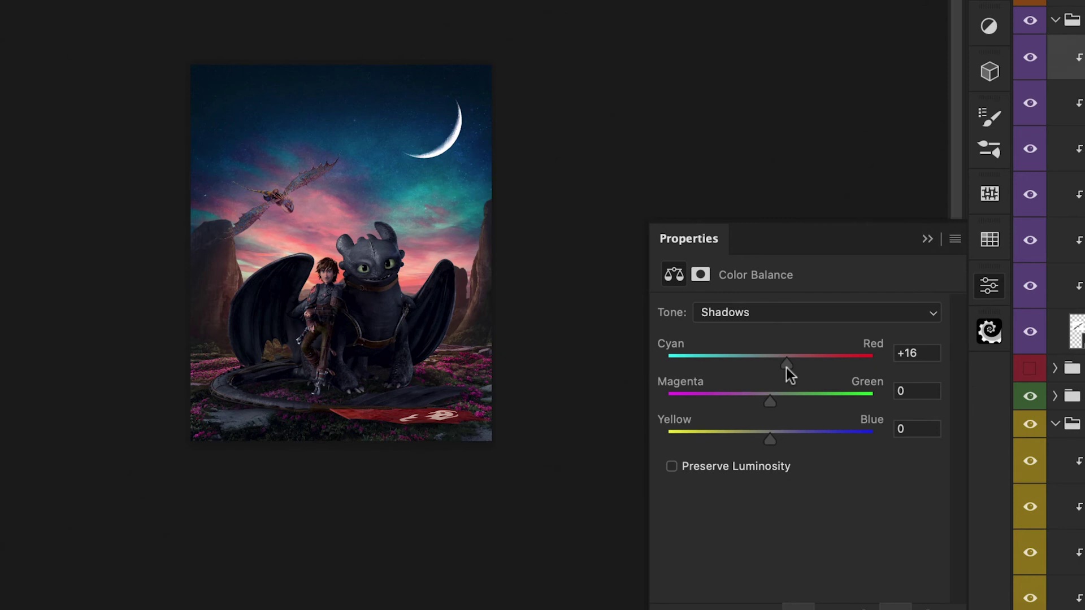
{"action": "left_click", "coordinate": [766, 307]}
{"action": "left_click", "coordinate": [766, 345]}
{"action": "mouse_move", "coordinate": [765, 363]}
{"action": "left_mouse_down"}
{"action": "mouse_move", "coordinate": [756, 364]}
{"action": "mouse_move", "coordinate": [789, 364]}
{"action": "mouse_move", "coordinate": [765, 366]}
{"action": "left_mouse_up"}
{"action": "left_click", "coordinate": [927, 238]}
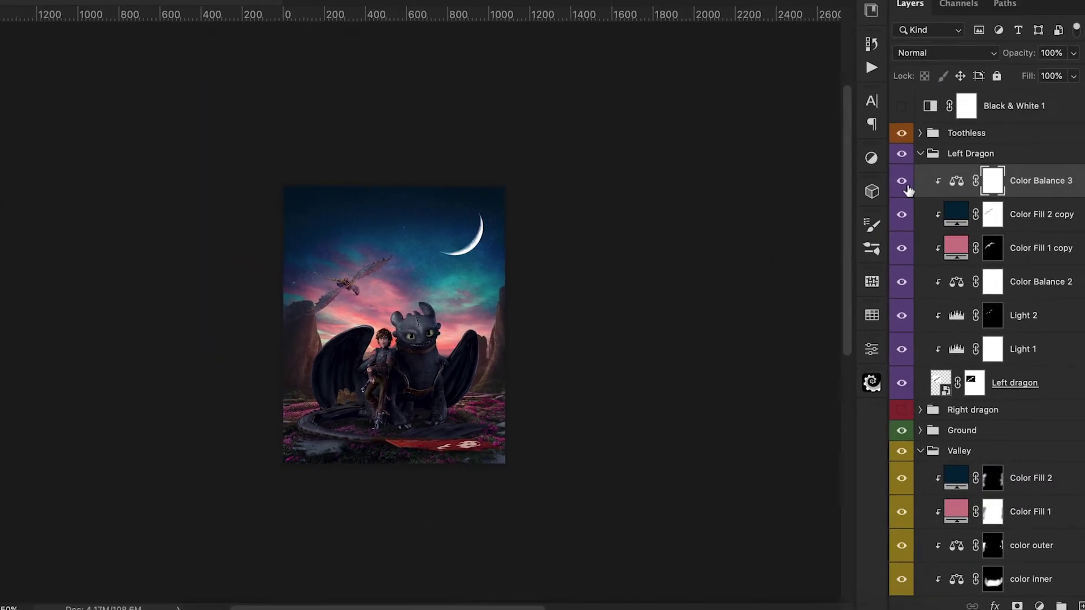
Compare the left dragon with and without the new Color Balance and reduce the layer's opacity
{"action": "left_click", "coordinate": [1030, 57]}
{"action": "left_click", "coordinate": [873, 209]}
{"action": "left_click_drag", "start_coordinate": [982, 91], "coordinate": [968, 99]}
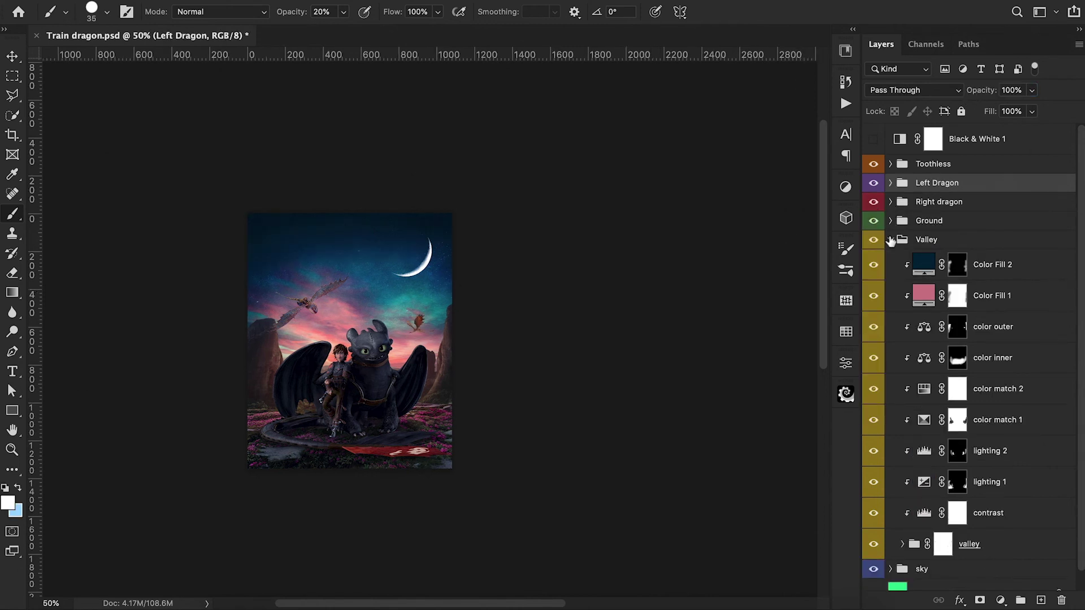
Copy the valley's pink fill into the Right dragon group above Levels 4 and clip it to the dragon
{"action": "left_click", "coordinate": [890, 202]}
{"action": "left_click_drag", "start_coordinate": [926, 362], "coordinate": [903, 240]}
{"action": "left_click", "coordinate": [904, 241], "text": "alt"}
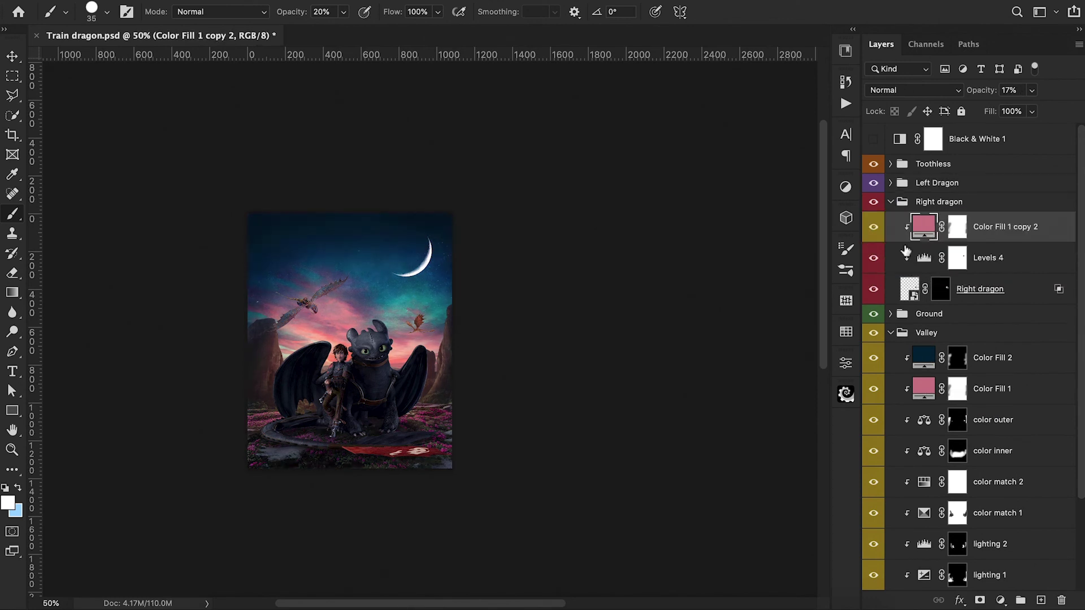
Reset the right dragon's pink fill mask to plain white and set the layer's opacity to 53%
{"action": "left_click", "coordinate": [956, 233]}
{"action": "left_click", "coordinate": [1009, 91]}
{"action": "type", "text": "55"}
{"action": "key", "text": "Return"}
{"action": "key", "text": "Down"}
{"action": "key", "text": "Down"}
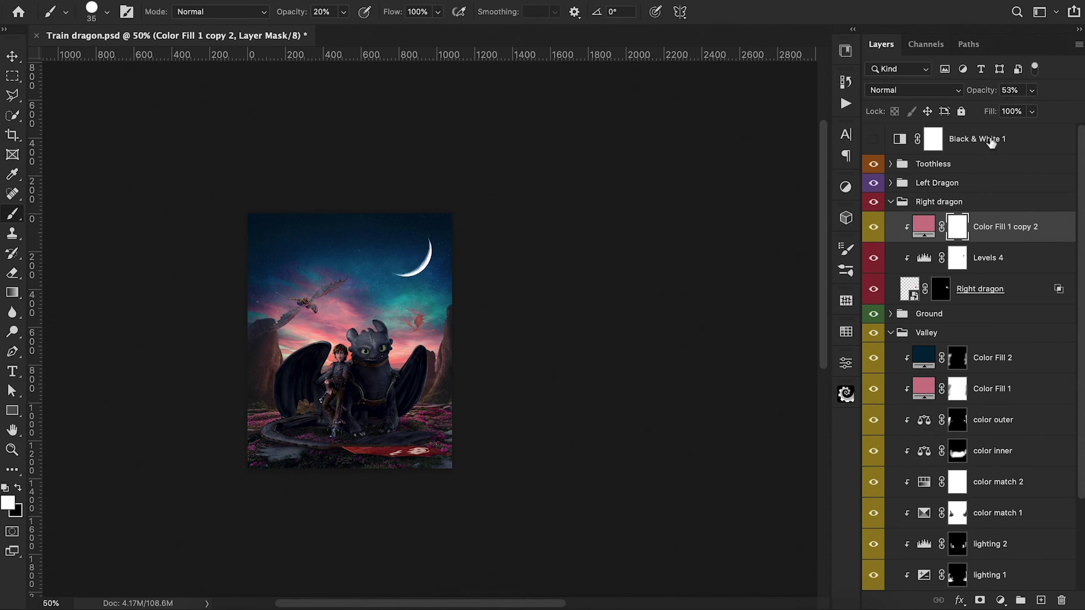
Change the right dragon's fill color to light pink f09391 sampled from the sunset near the horizon
{"action": "double_click", "coordinate": [923, 227]}
{"action": "left_click", "coordinate": [404, 351]}
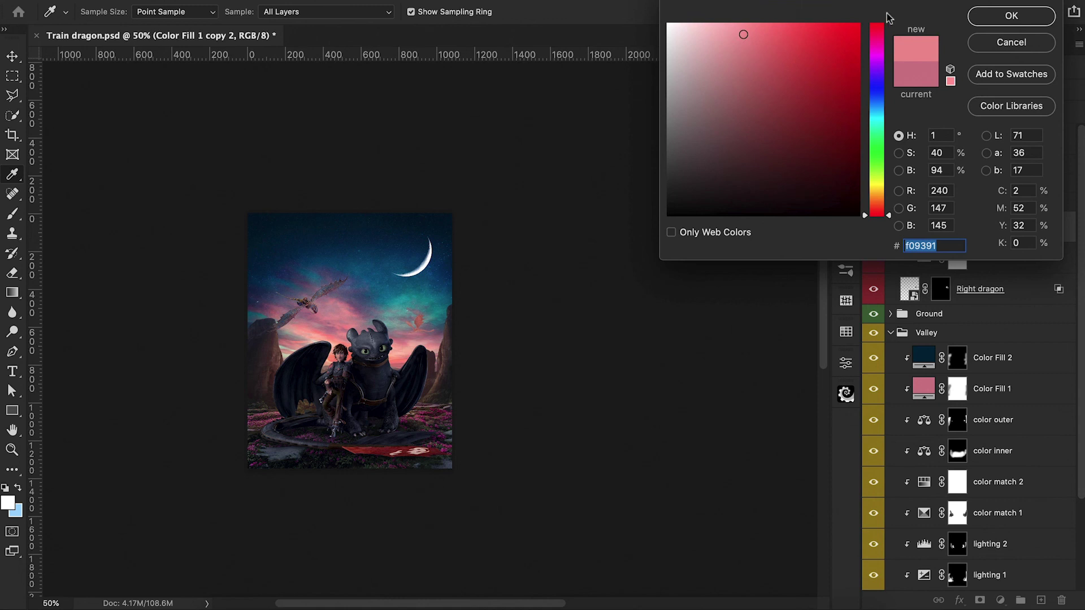
{"action": "left_click", "coordinate": [992, 22]}
Paint black on the pink fill's mask over parts of the right dragon with a size 9 brush at up to 50% opacity
{"action": "key", "text": "d"}
{"action": "key", "text": "super+backslash"}
{"action": "key", "text": "super+equal"}
{"action": "key", "text": "super+equal"}
{"action": "key", "text": "super+equal"}
{"action": "key", "text": "3"}
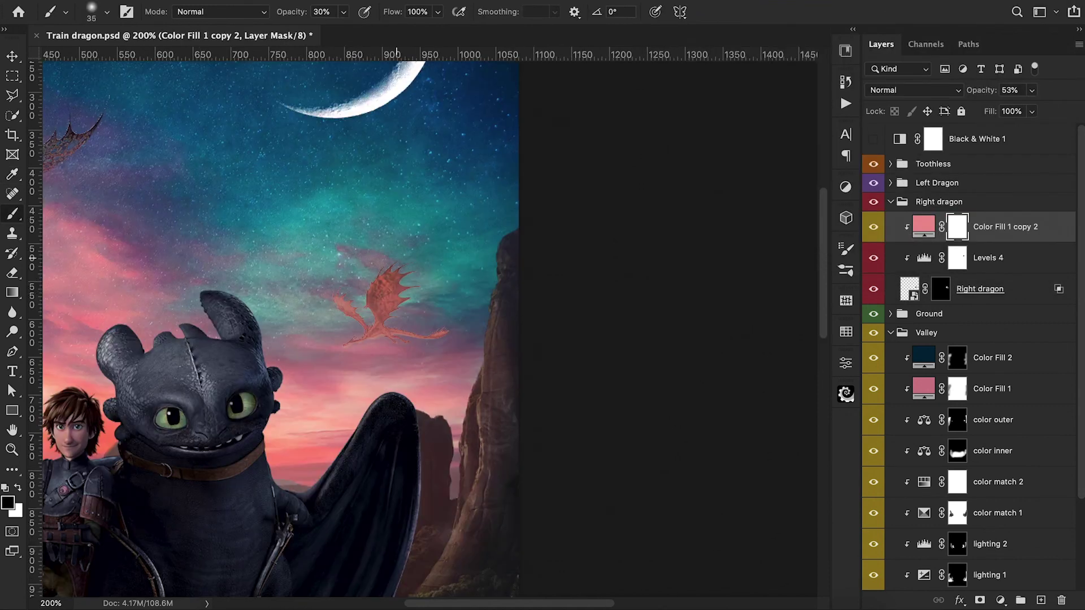
{"action": "key", "text": "bracketleft"}
{"action": "key", "text": "bracketleft"}
{"action": "key", "text": "5"}
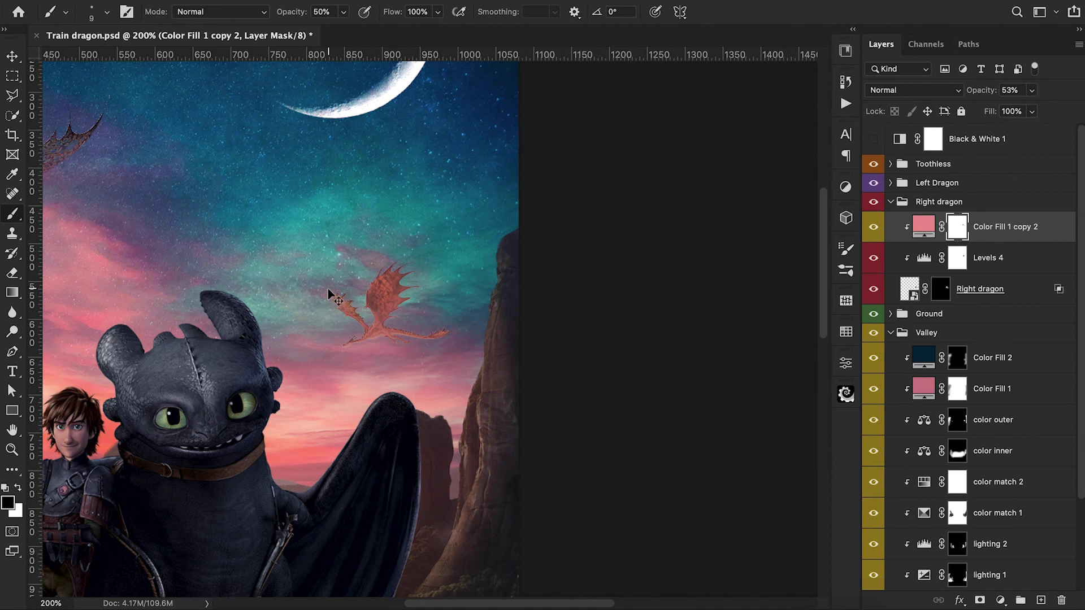
Add a Color Balance layer above the right dragon's pink fill, clip it to the dragon and shift its midtones toward cyan
{"action": "key", "text": "ctrl+0"}
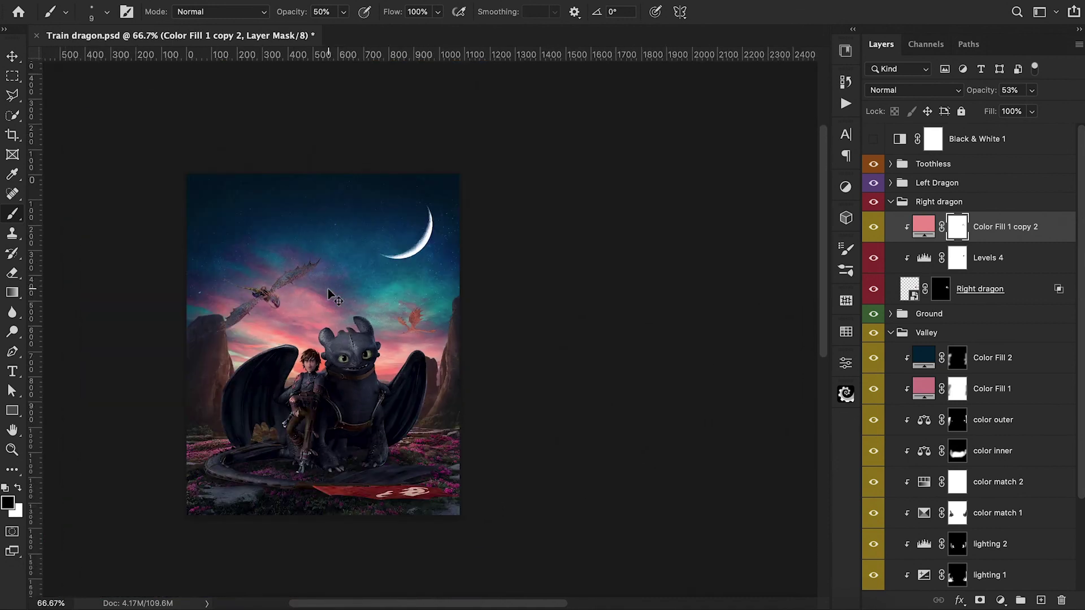
{"action": "left_click", "coordinate": [1000, 600]}
{"action": "left_click", "coordinate": [983, 443]}
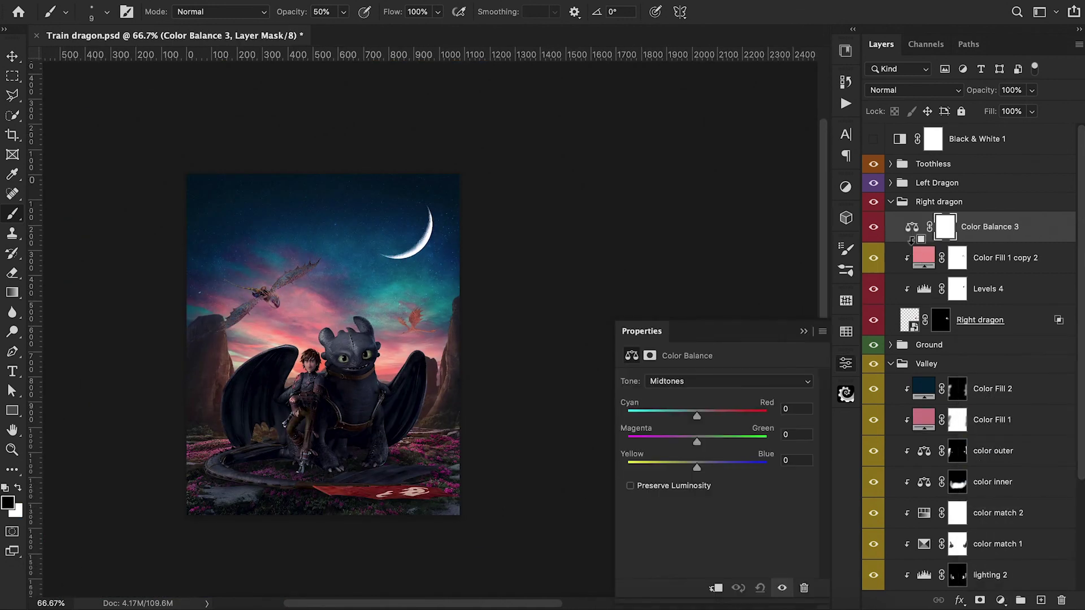
{"action": "left_click", "coordinate": [913, 251], "text": "alt"}
{"action": "left_click_drag", "start_coordinate": [697, 415], "coordinate": [675, 417]}
Set the Color Balance shadows to cyan-red -20, magenta-green -5 and yellow-blue +6, and nudge the highlights toward red and yellow
{"action": "left_click_drag", "start_coordinate": [696, 468], "coordinate": [682, 416]}
{"action": "left_click", "coordinate": [697, 380]}
{"action": "left_click", "coordinate": [698, 366]}
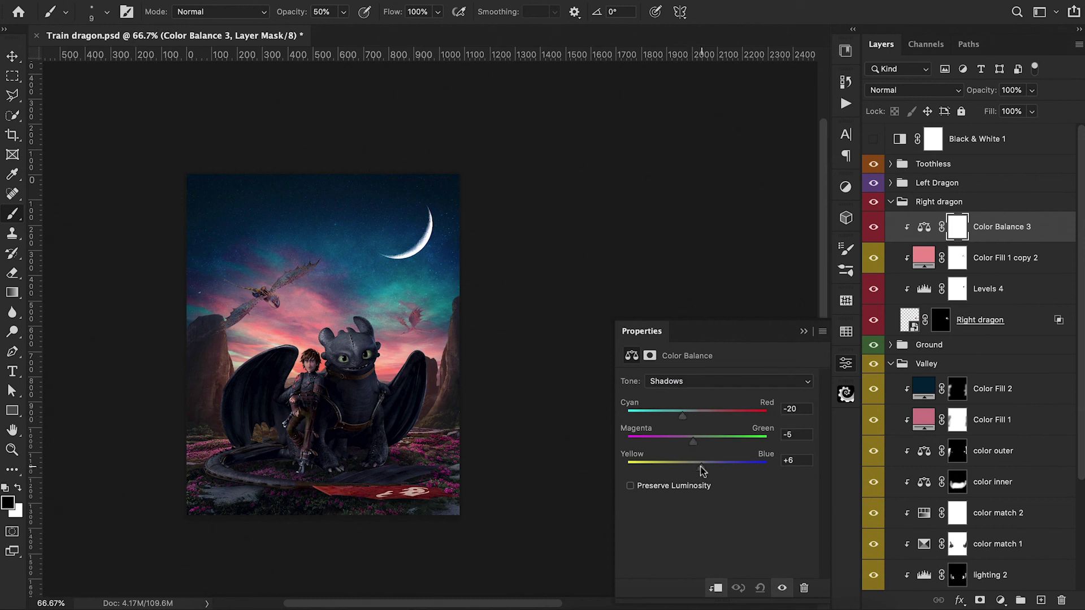
{"action": "left_click", "coordinate": [678, 381]}
{"action": "left_click", "coordinate": [680, 404]}
{"action": "mouse_move", "coordinate": [697, 416]}
{"action": "left_mouse_down"}
{"action": "mouse_move", "coordinate": [713, 420]}
{"action": "mouse_move", "coordinate": [699, 421]}
{"action": "left_mouse_up"}
{"action": "left_click_drag", "start_coordinate": [696, 468], "coordinate": [691, 469]}
Compare the right dragon with and without the Color Balance, name the layer color grade 1 and lower its opacity to 72%
{"action": "left_click", "coordinate": [804, 332]}
{"action": "left_click", "coordinate": [873, 227]}
{"action": "left_click", "coordinate": [874, 227]}
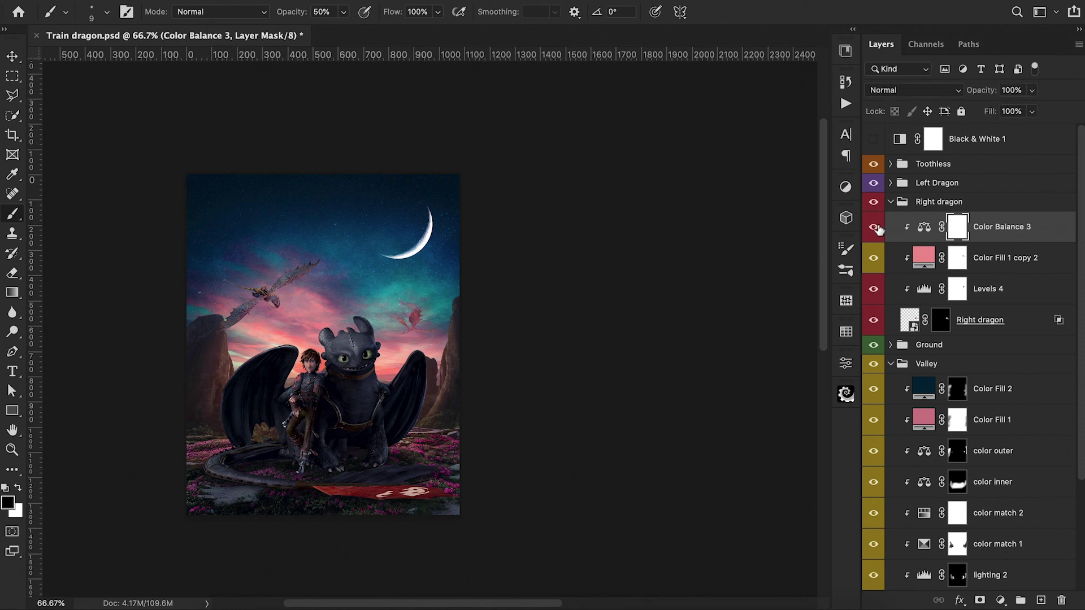
{"action": "key", "text": "super+minus"}
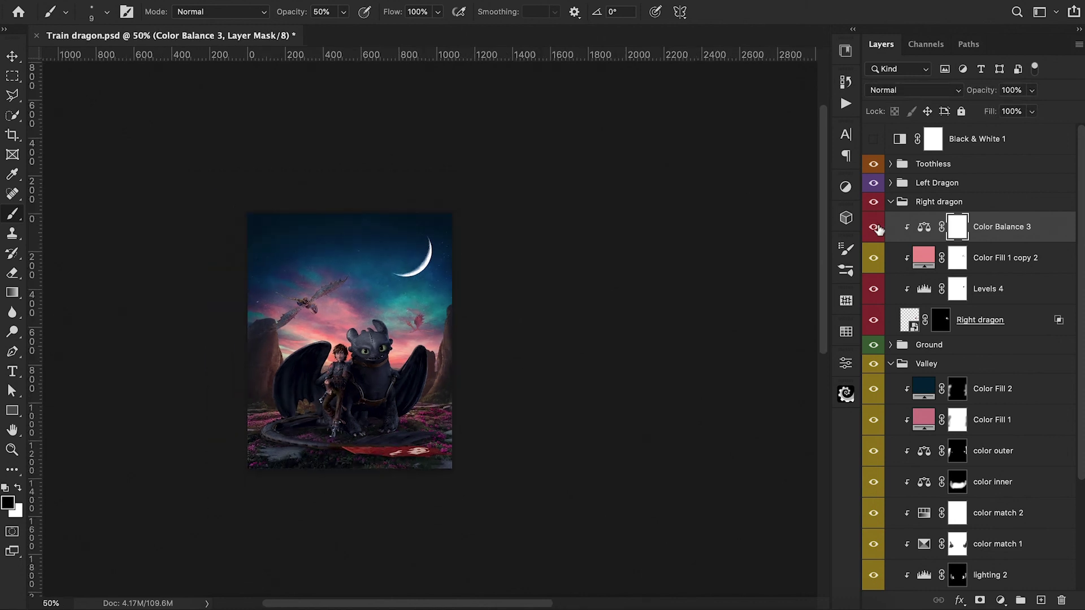
{"action": "left_click_drag", "start_coordinate": [983, 97], "coordinate": [960, 101]}
Add another Color Balance layer above color grade 1, clip it to the right dragon and shift its color toward cyan
{"action": "left_click", "coordinate": [1001, 600]}
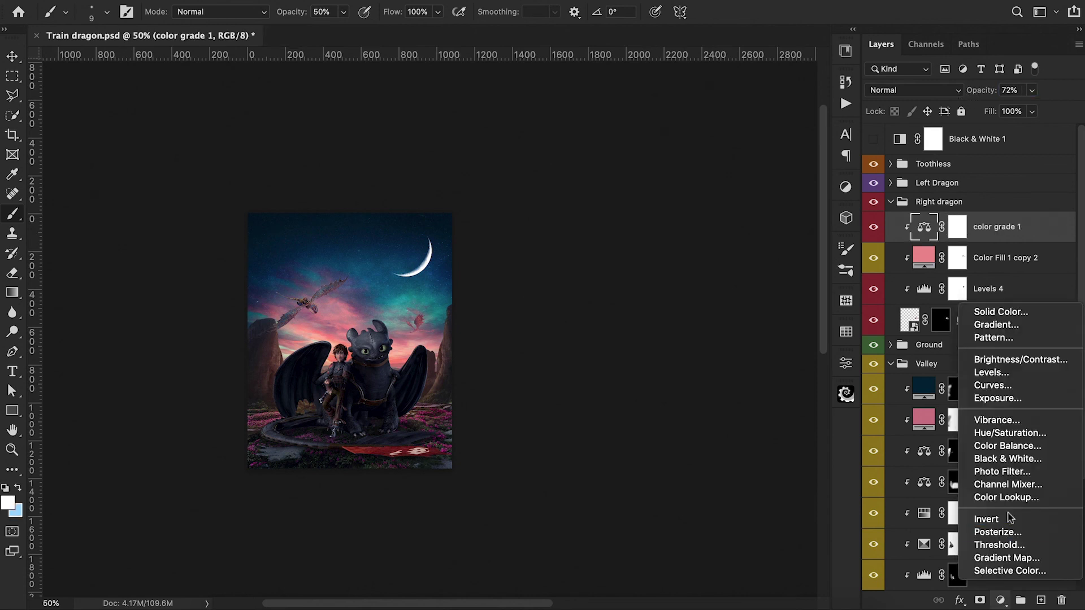
{"action": "left_click", "coordinate": [1007, 446]}
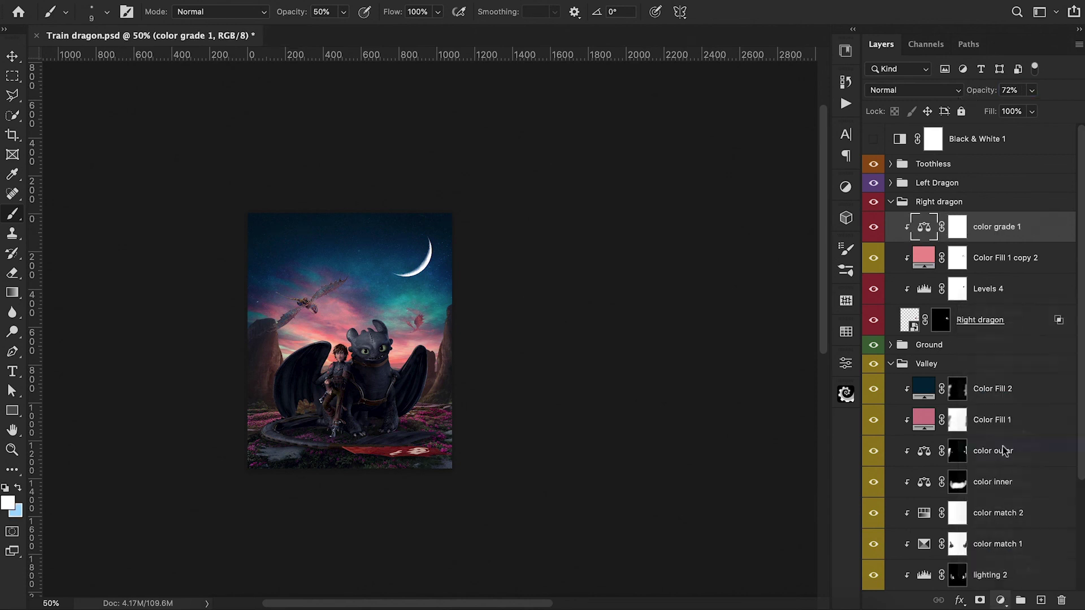
{"action": "left_click", "coordinate": [906, 242], "text": "alt"}
{"action": "mouse_move", "coordinate": [697, 416]}
{"action": "left_mouse_down"}
{"action": "mouse_move", "coordinate": [672, 417]}
{"action": "mouse_move", "coordinate": [682, 417]}
{"action": "left_mouse_up"}
Shift the new Color Balance shadows toward cyan, with magenta-green at -1 and yellow-blue at +4
{"action": "left_click", "coordinate": [689, 383]}
{"action": "left_click", "coordinate": [688, 371]}
{"action": "left_click", "coordinate": [696, 466]}
{"action": "left_click_drag", "start_coordinate": [697, 466], "coordinate": [700, 467]}
{"action": "left_click_drag", "start_coordinate": [682, 416], "coordinate": [695, 442]}
Shift the new Color Balance highlights toward cyan, to about -26
{"action": "left_click", "coordinate": [698, 382]}
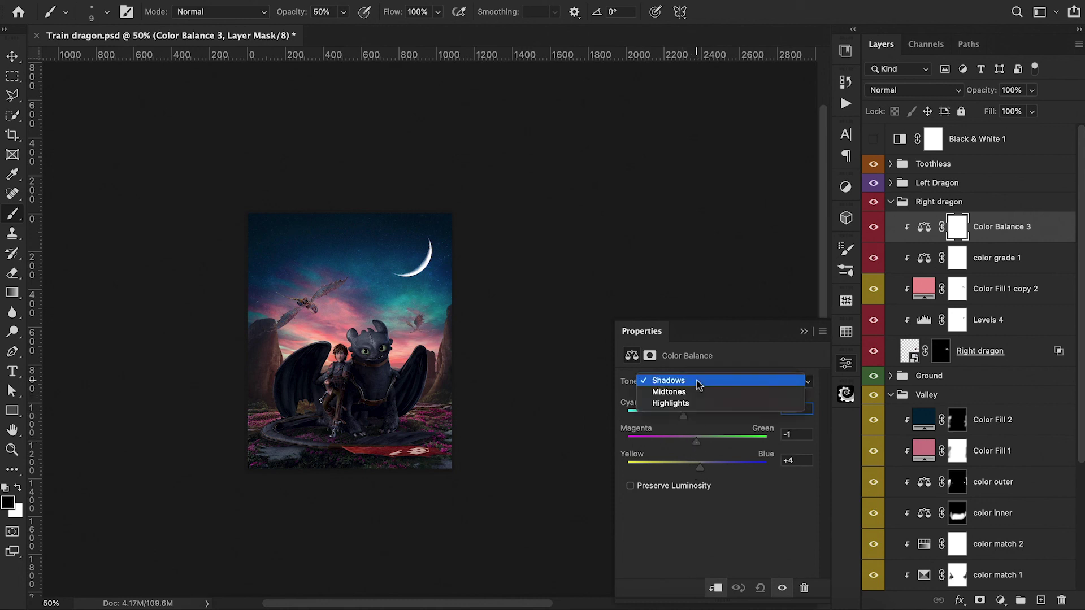
{"action": "left_click", "coordinate": [695, 402]}
{"action": "left_click_drag", "start_coordinate": [696, 417], "coordinate": [673, 418]}
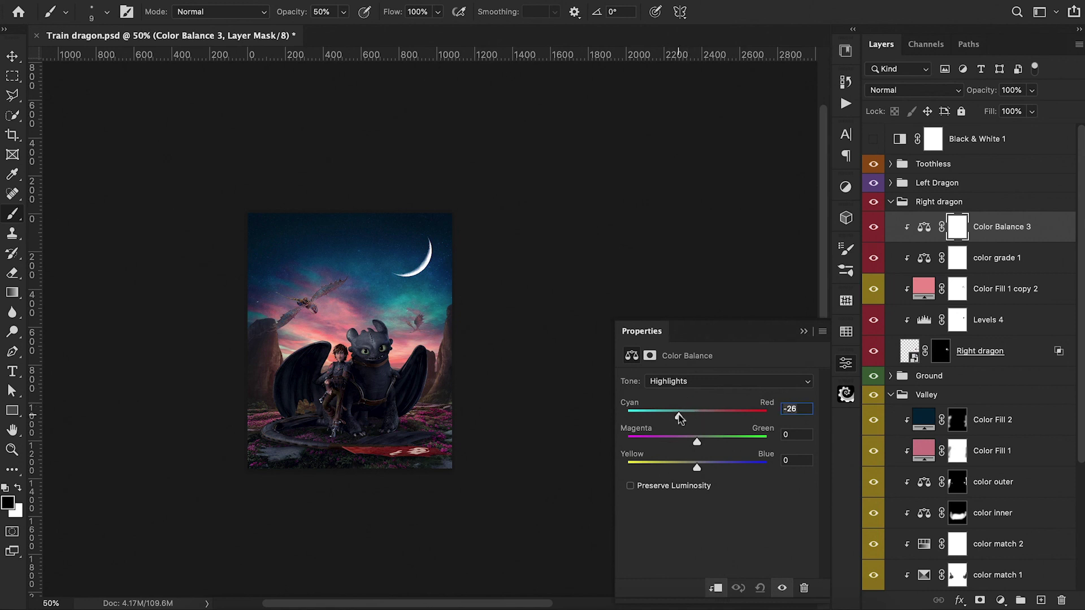
{"action": "left_click", "coordinate": [803, 331]}
Invert the new Color Balance mask to black, paint white over the right dragon with a size 45 brush at 50% opacity, and save
{"action": "key", "text": "ctrl+i"}
{"action": "key", "text": "x"}
{"action": "key", "text": "ctrl+1"}
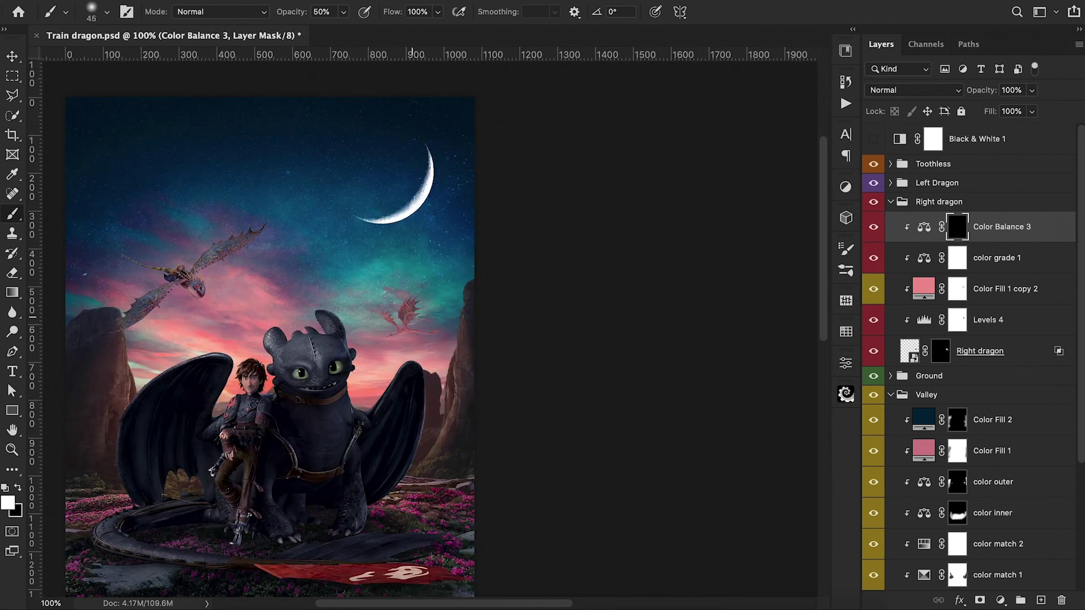
{"action": "left_click_drag", "start_coordinate": [409, 318], "coordinate": [398, 323]}
{"action": "key", "text": "ctrl+s"}
{"action": "key", "text": "ctrl+minus"}
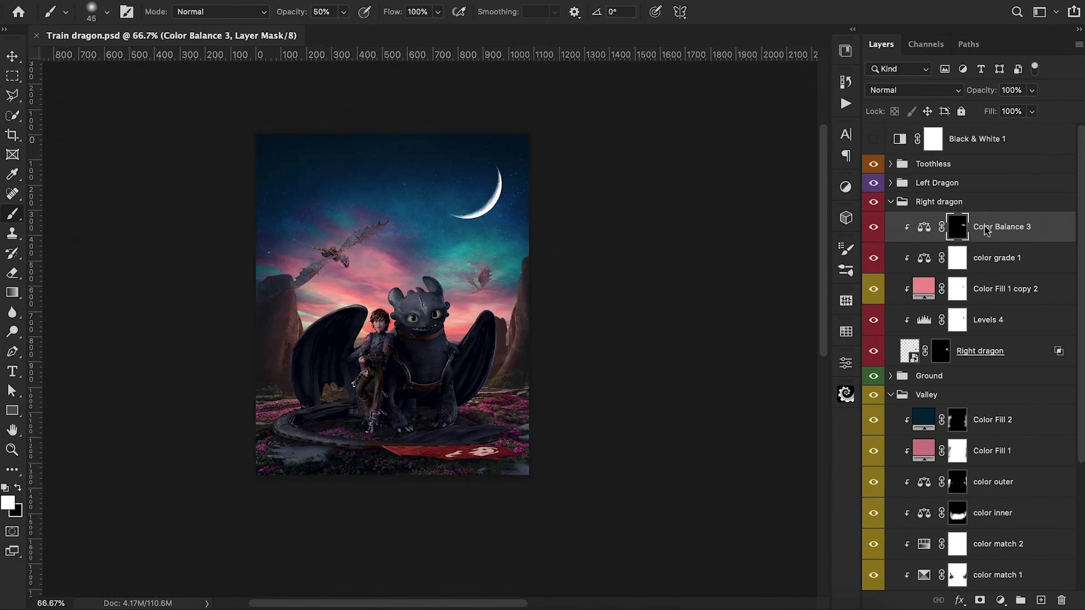